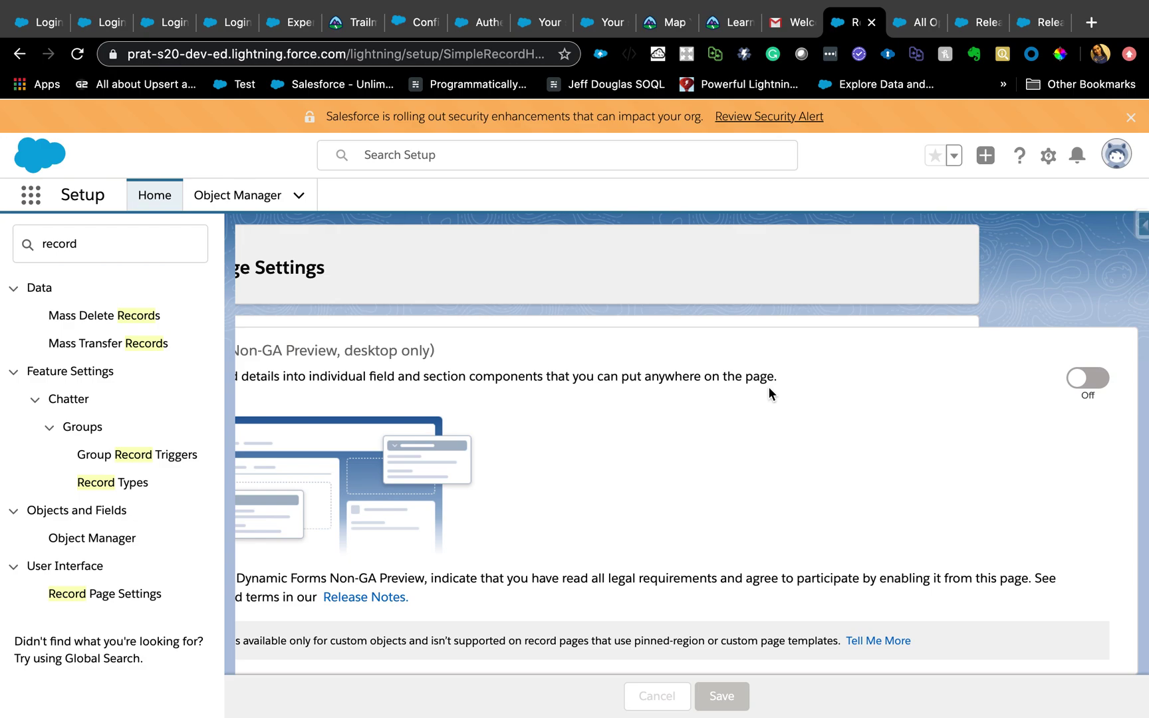
Switch the Dynamic Forms Non-GA Preview toggle to On in Record Page Settings and save
{"action": "scroll", "coordinate": [667, 433], "scroll_direction": "left", "scroll_amount": 4}
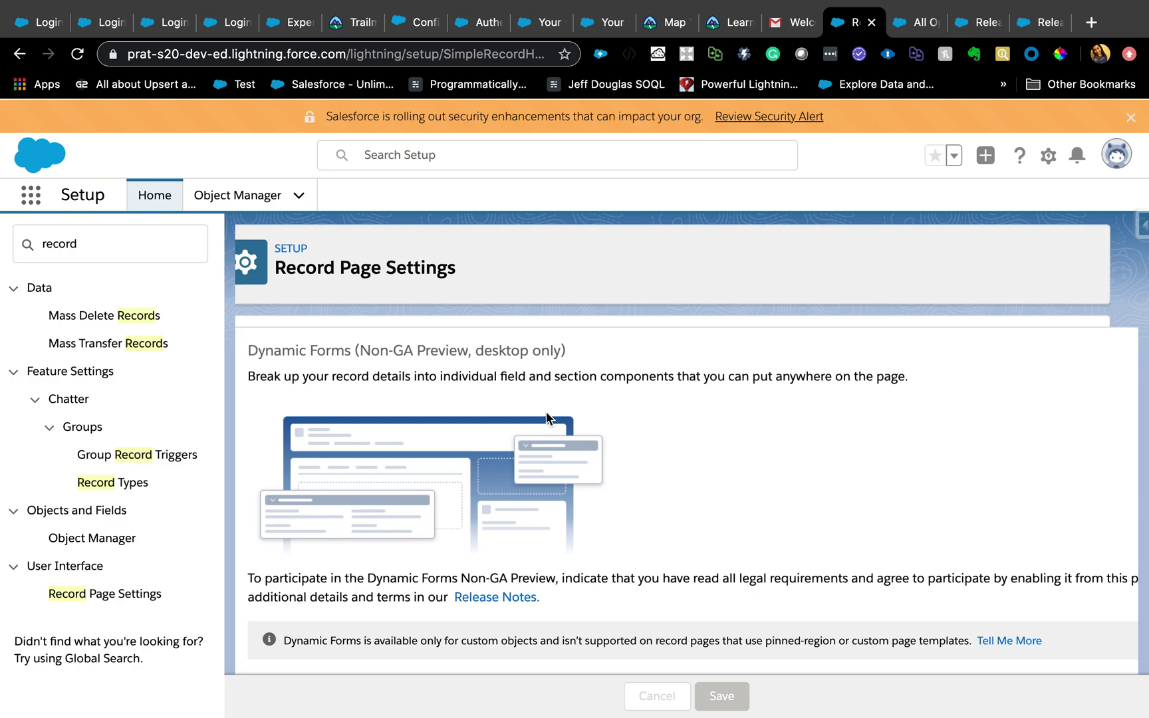
{"action": "scroll", "coordinate": [546, 417], "scroll_direction": "down", "scroll_amount": 1}
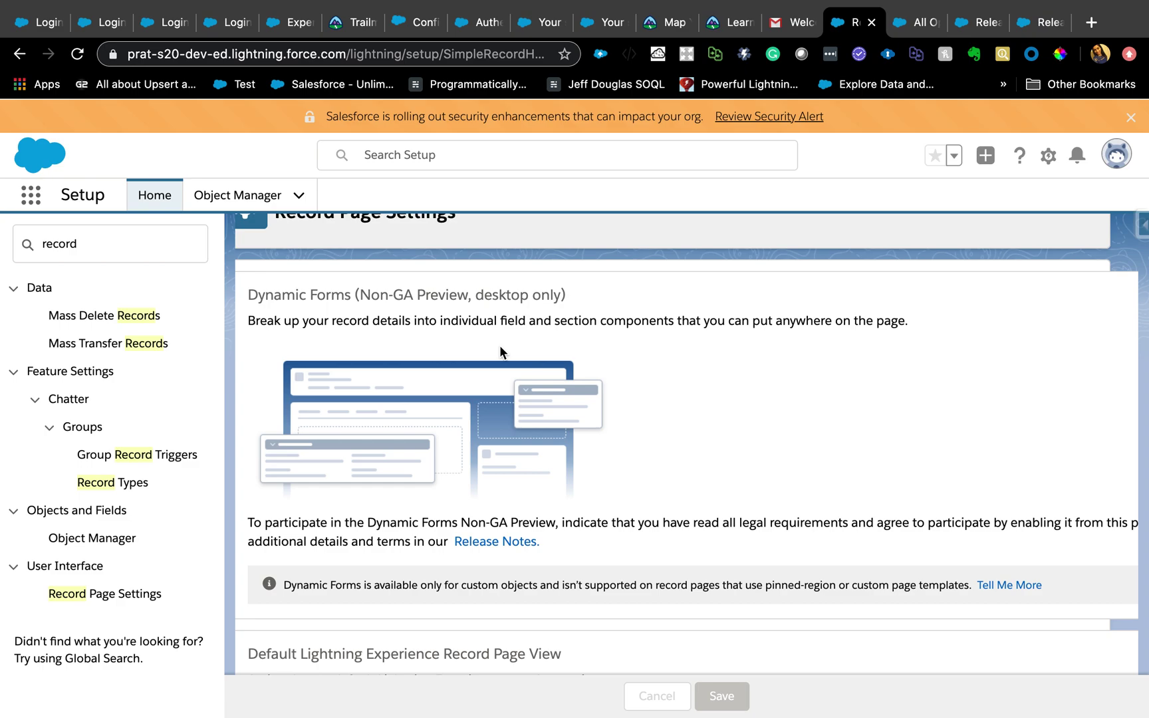
{"action": "scroll", "coordinate": [598, 399], "scroll_direction": "right", "scroll_amount": 2}
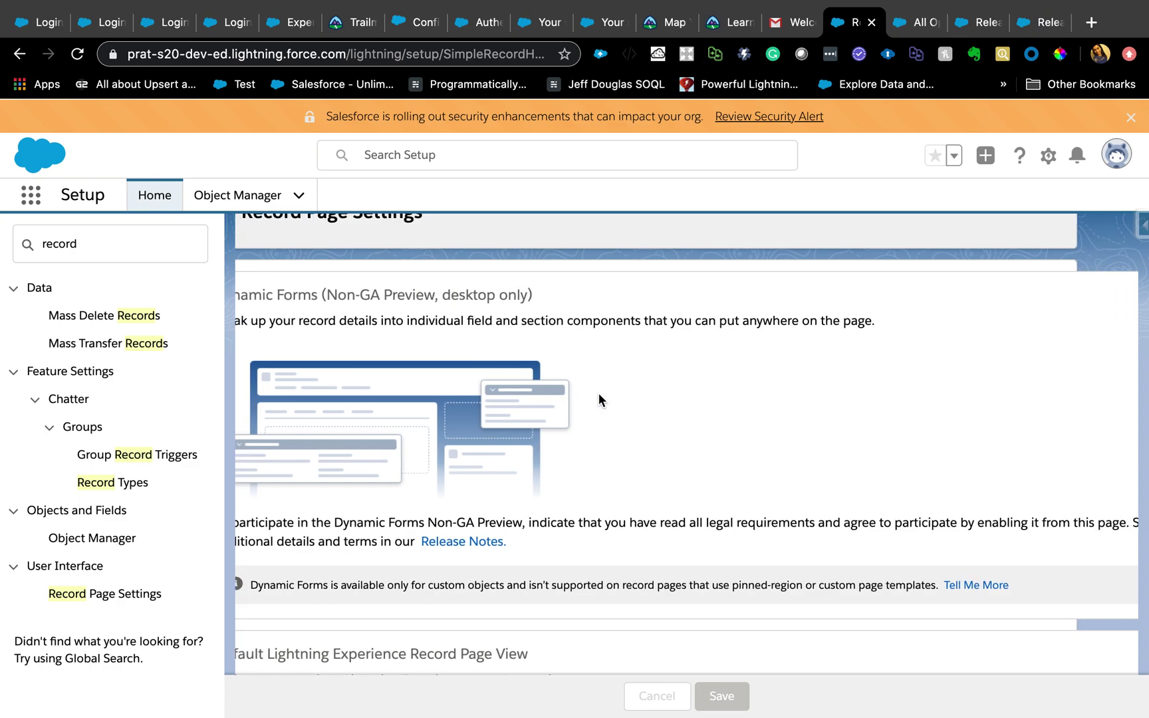
{"action": "scroll", "coordinate": [598, 400], "scroll_direction": "right", "scroll_amount": 5}
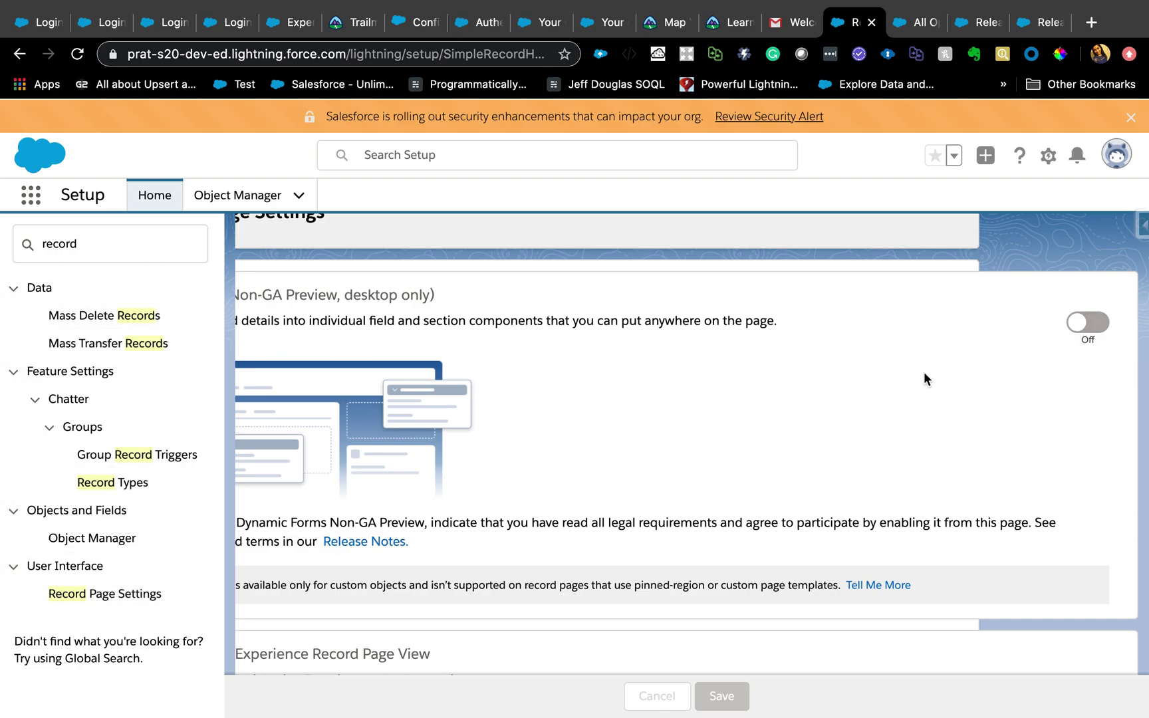
{"action": "scroll", "coordinate": [921, 372], "scroll_direction": "left", "scroll_amount": 8}
{"action": "scroll", "coordinate": [917, 372], "scroll_direction": "up", "scroll_amount": 2}
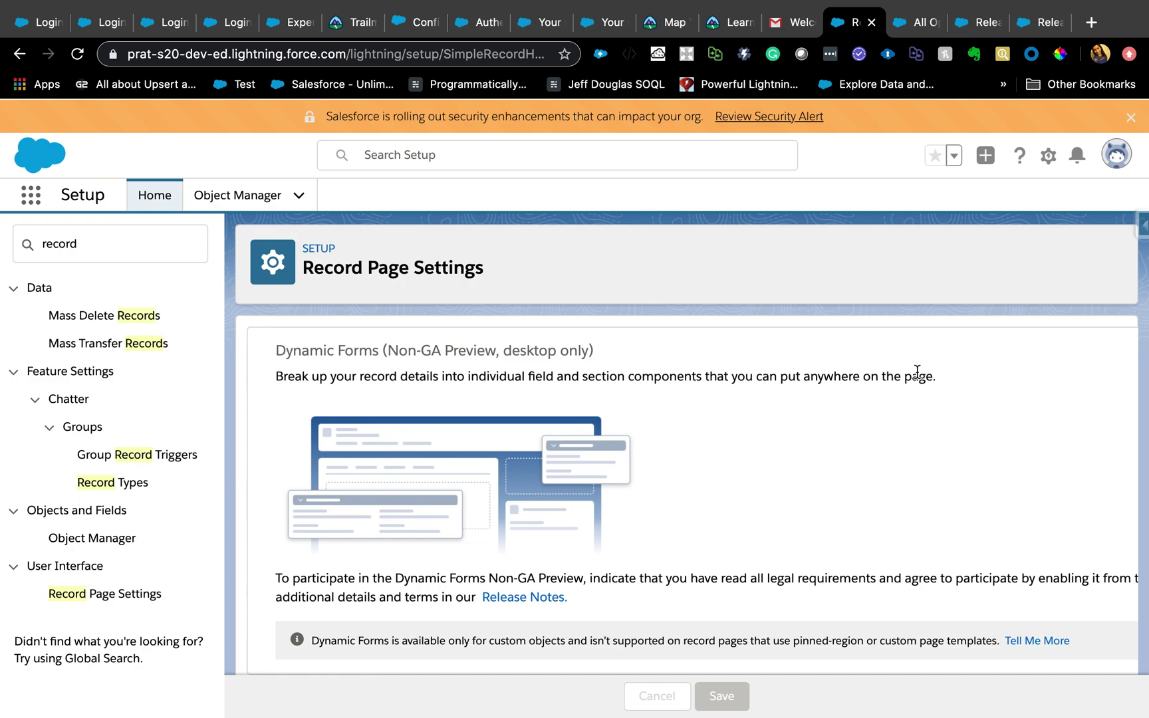
{"action": "scroll", "coordinate": [918, 372], "scroll_direction": "right", "scroll_amount": 8}
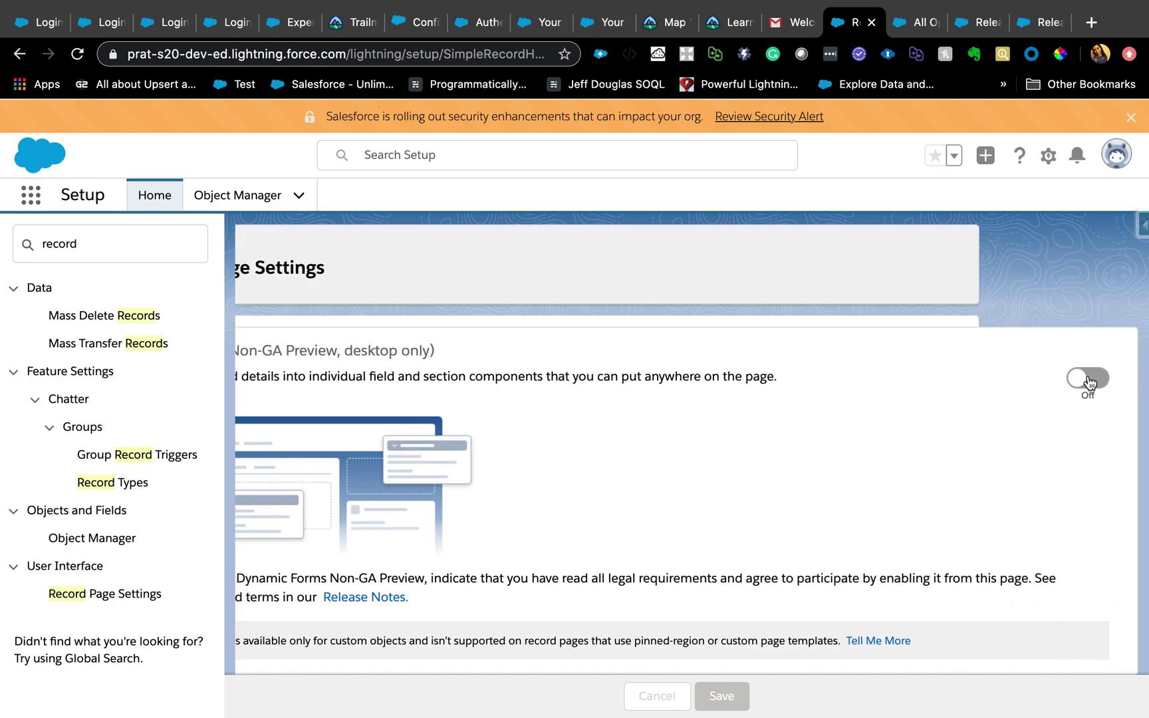
{"action": "left_click", "coordinate": [1088, 377]}
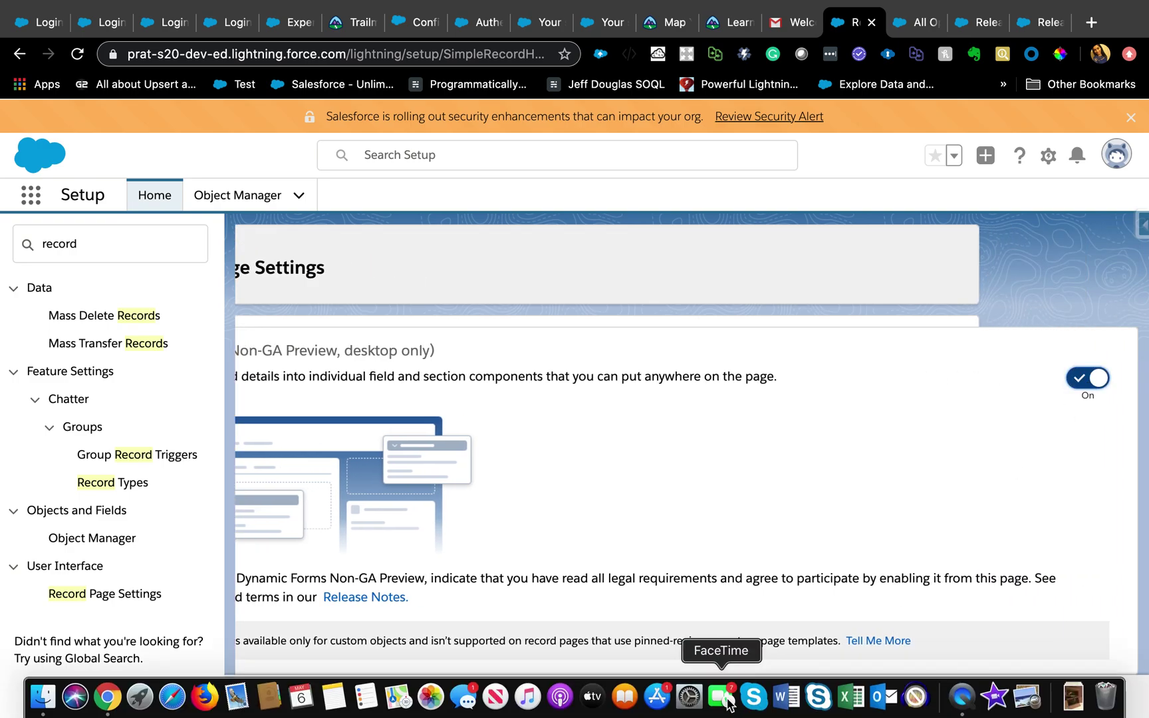
{"action": "left_click", "coordinate": [731, 698]}
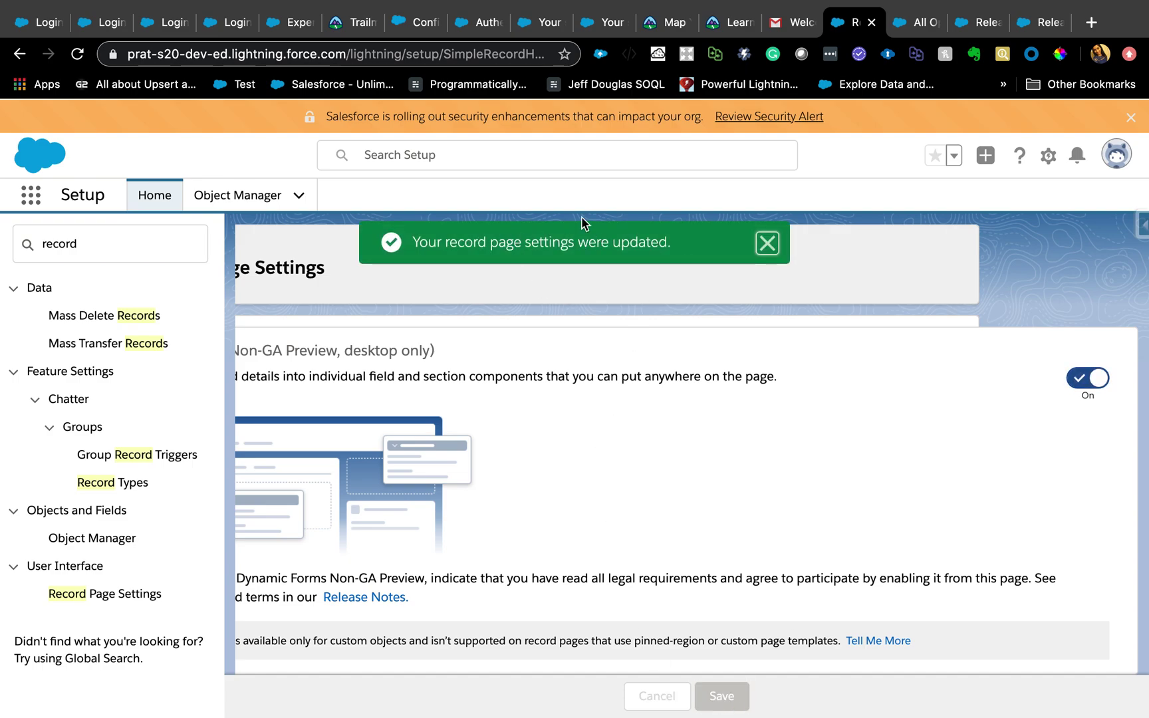
{"action": "left_click", "coordinate": [921, 25]}
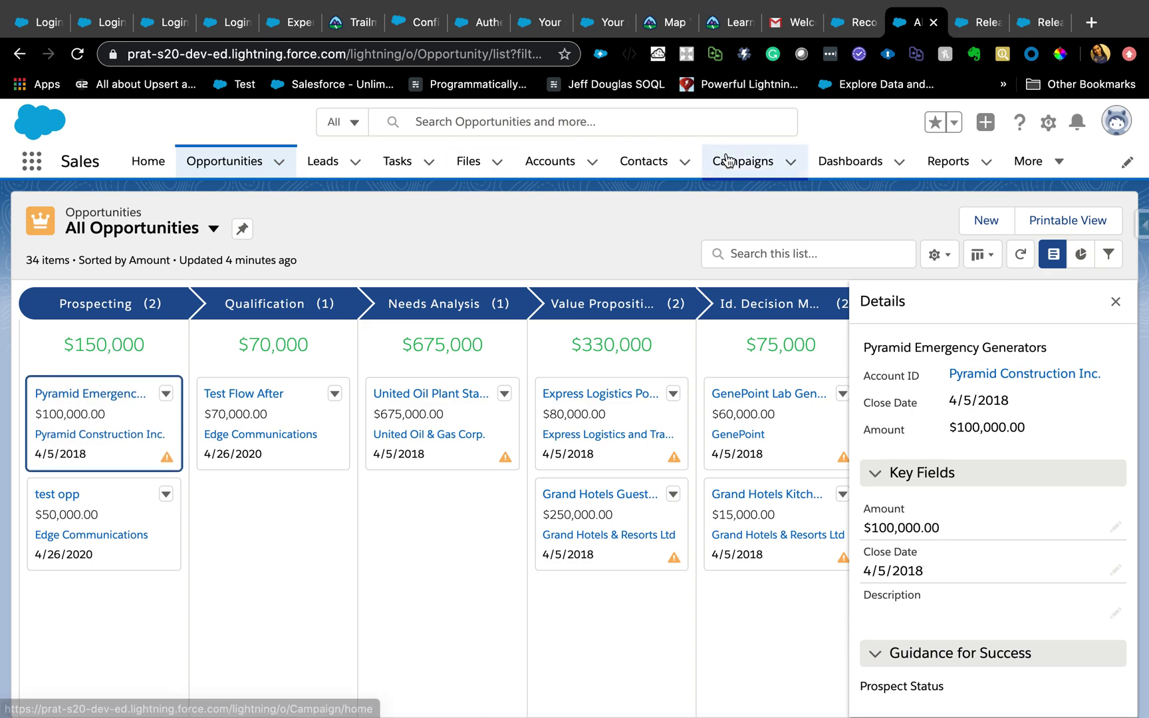
Find Milestones through the App Launcher, open record A-0001, and choose Edit Page for it
{"action": "left_click", "coordinate": [31, 167]}
{"action": "type", "text": "mile"}
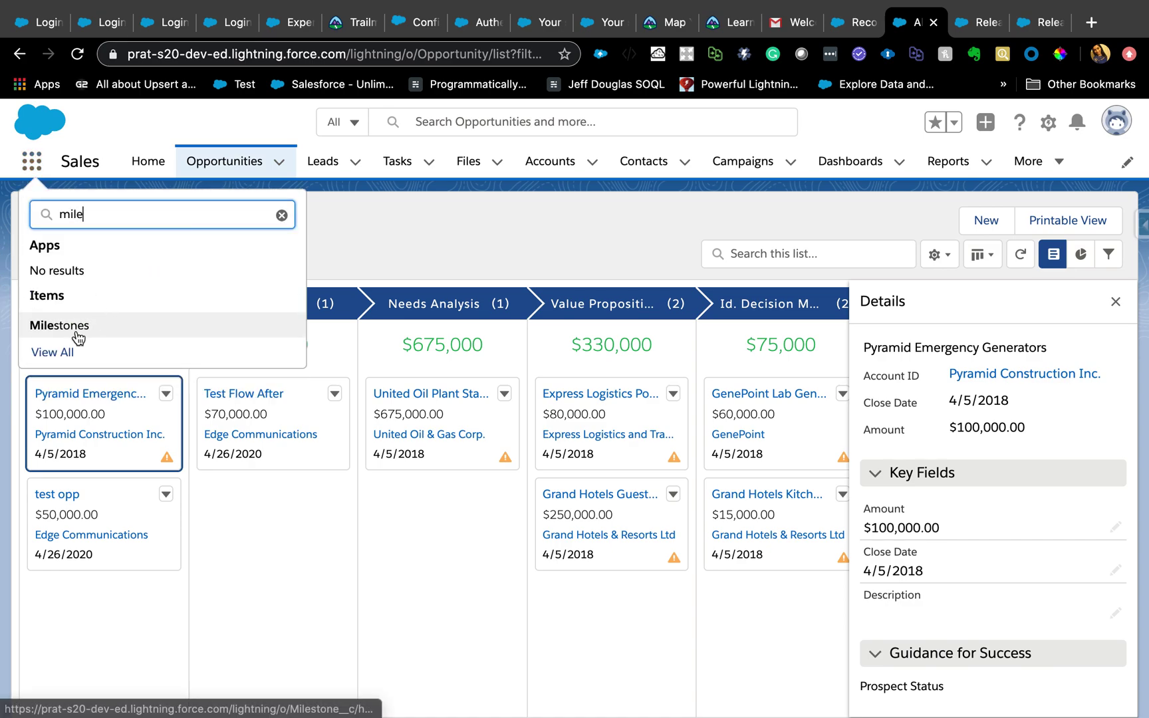
{"action": "left_click", "coordinate": [77, 332]}
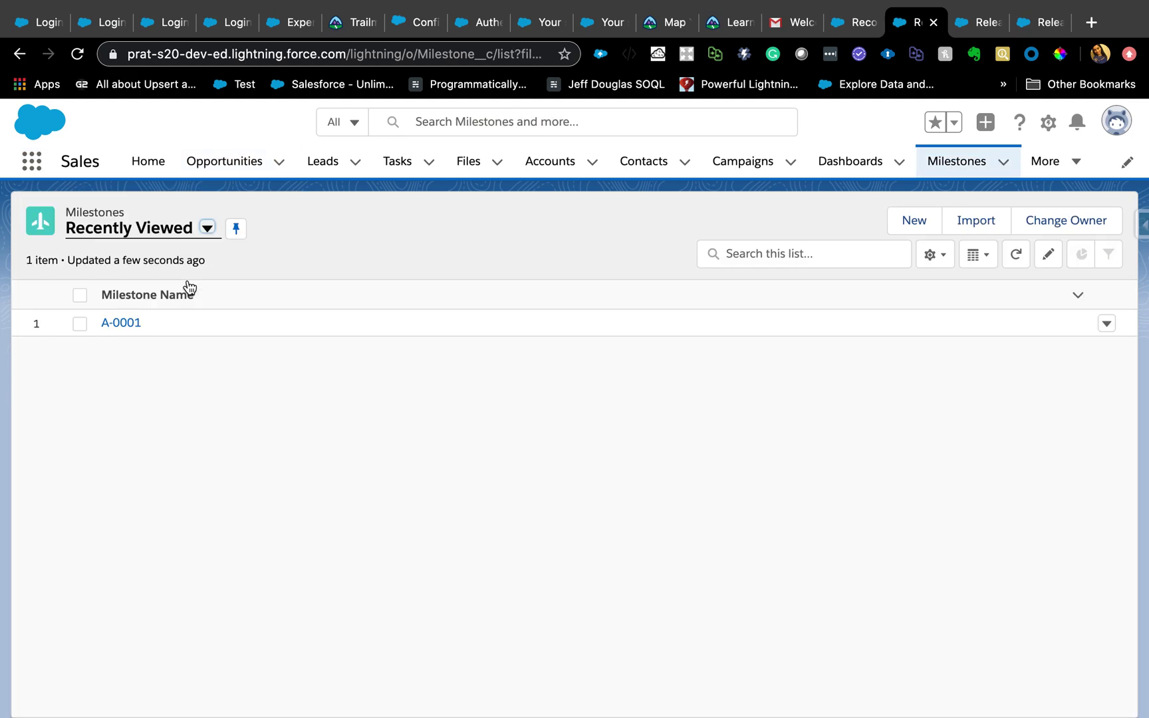
{"action": "left_click", "coordinate": [120, 324]}
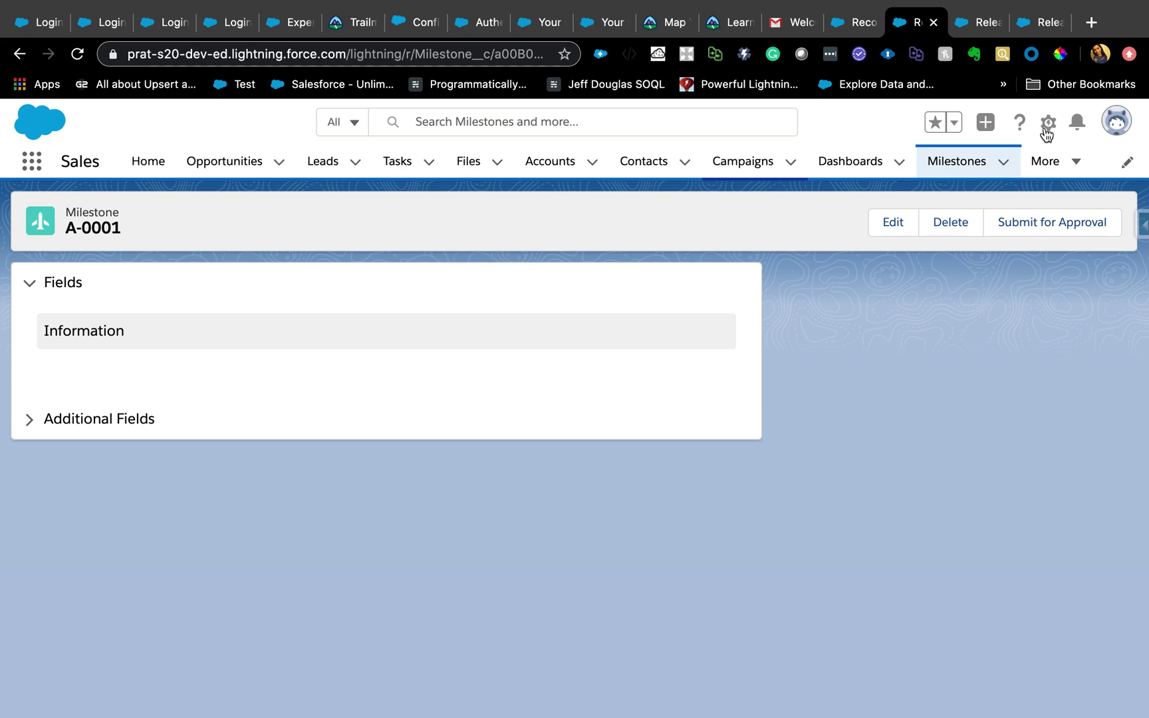
{"action": "left_click", "coordinate": [1058, 132]}
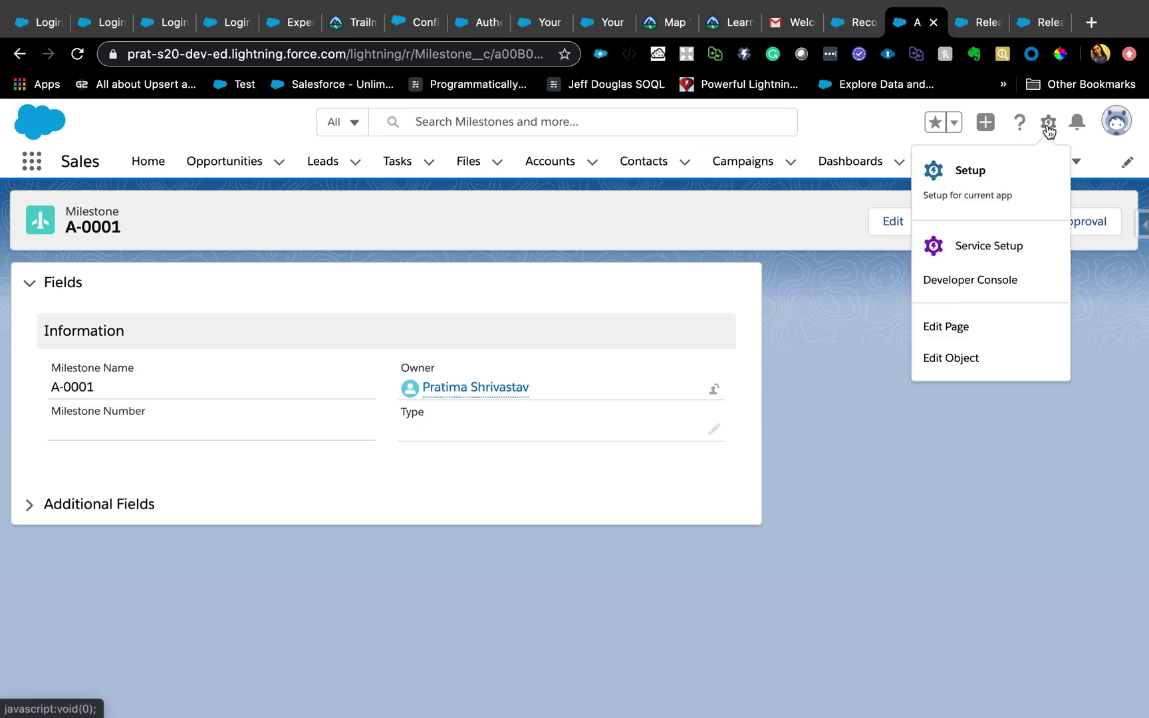
{"action": "left_click", "coordinate": [962, 326]}
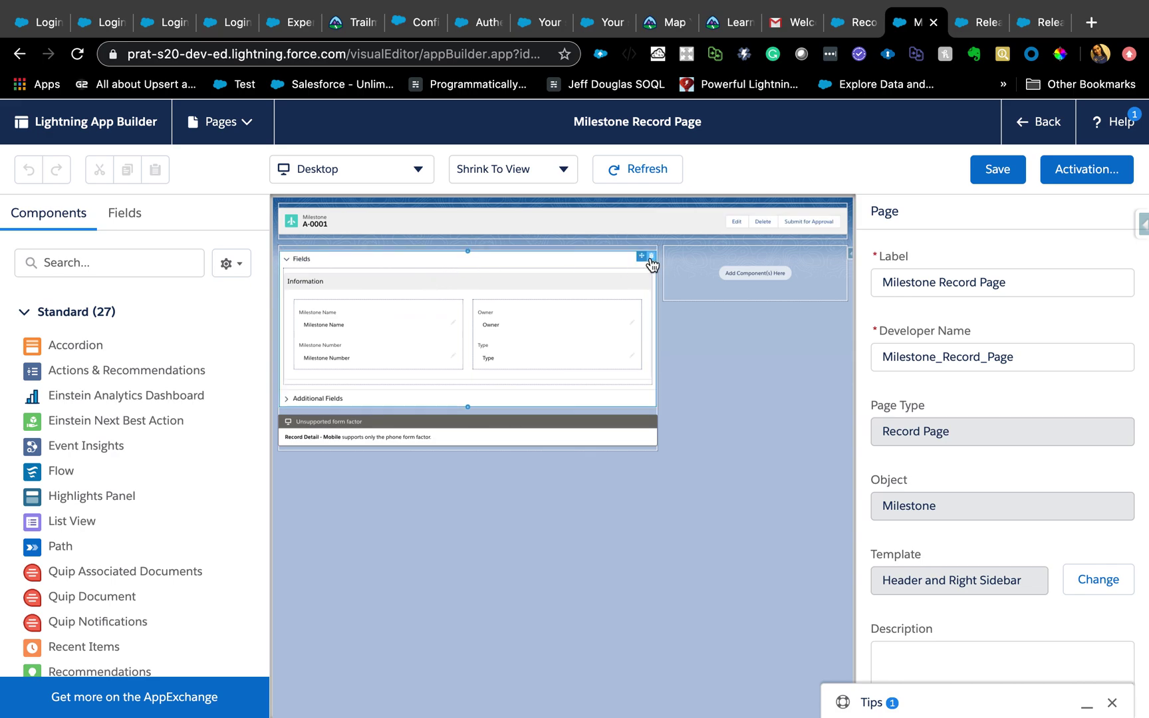
Delete the Fields and Record Detail - Mobile components, then drag Record Detail into the main region
{"action": "left_click", "coordinate": [651, 257]}
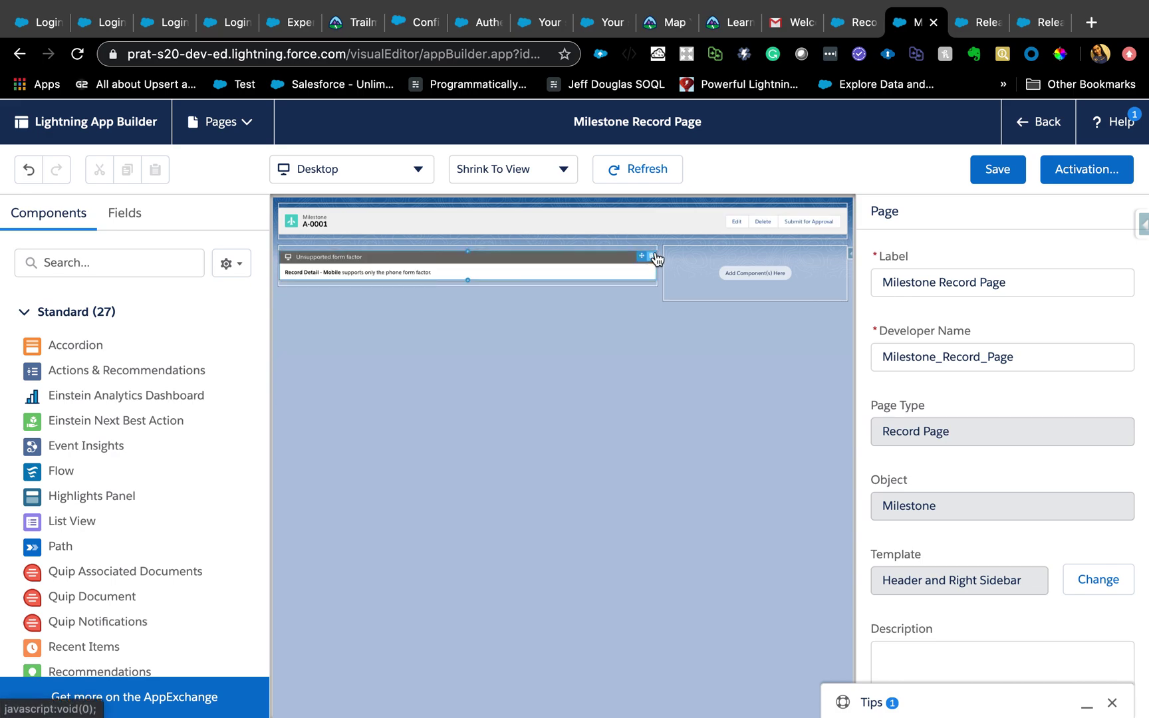
{"action": "left_click", "coordinate": [652, 256]}
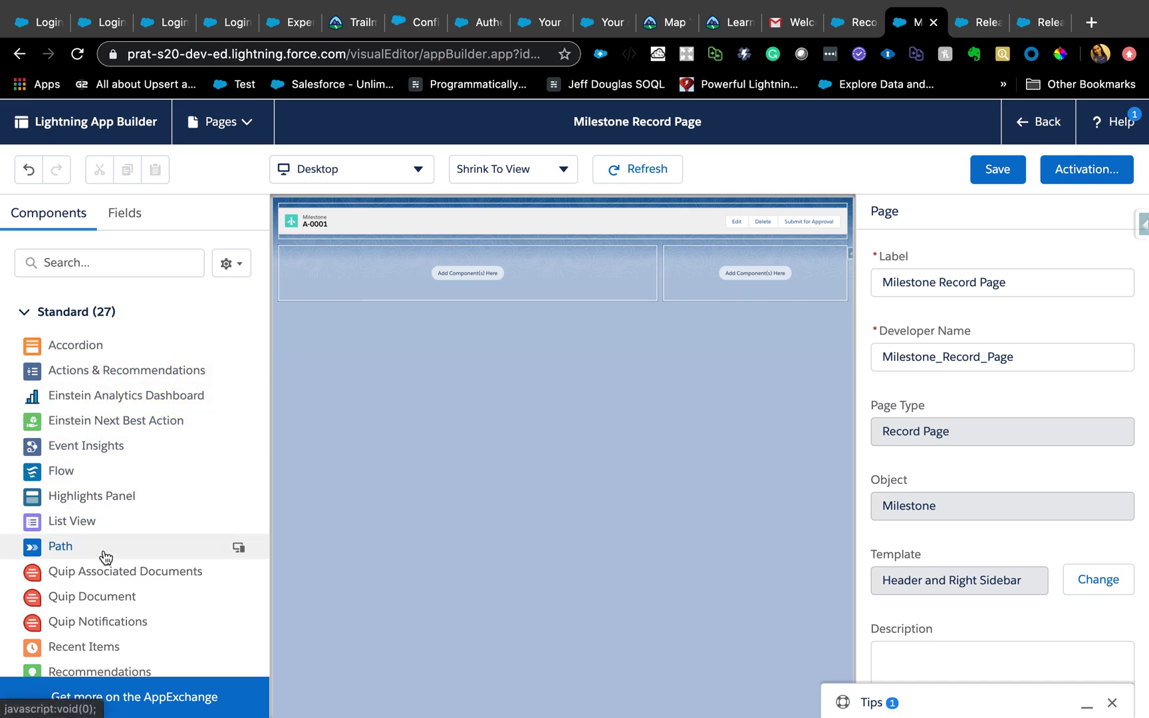
{"action": "scroll", "coordinate": [99, 559], "scroll_direction": "down", "scroll_amount": 2}
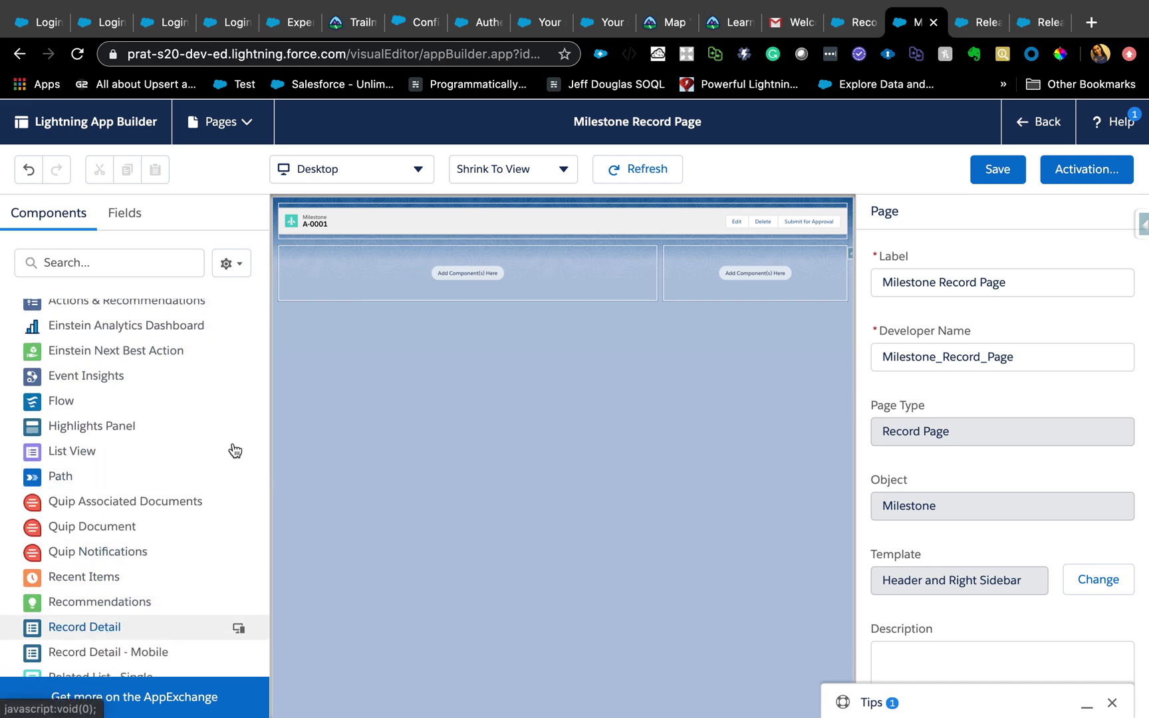
{"action": "left_click_drag", "start_coordinate": [235, 451], "coordinate": [377, 280]}
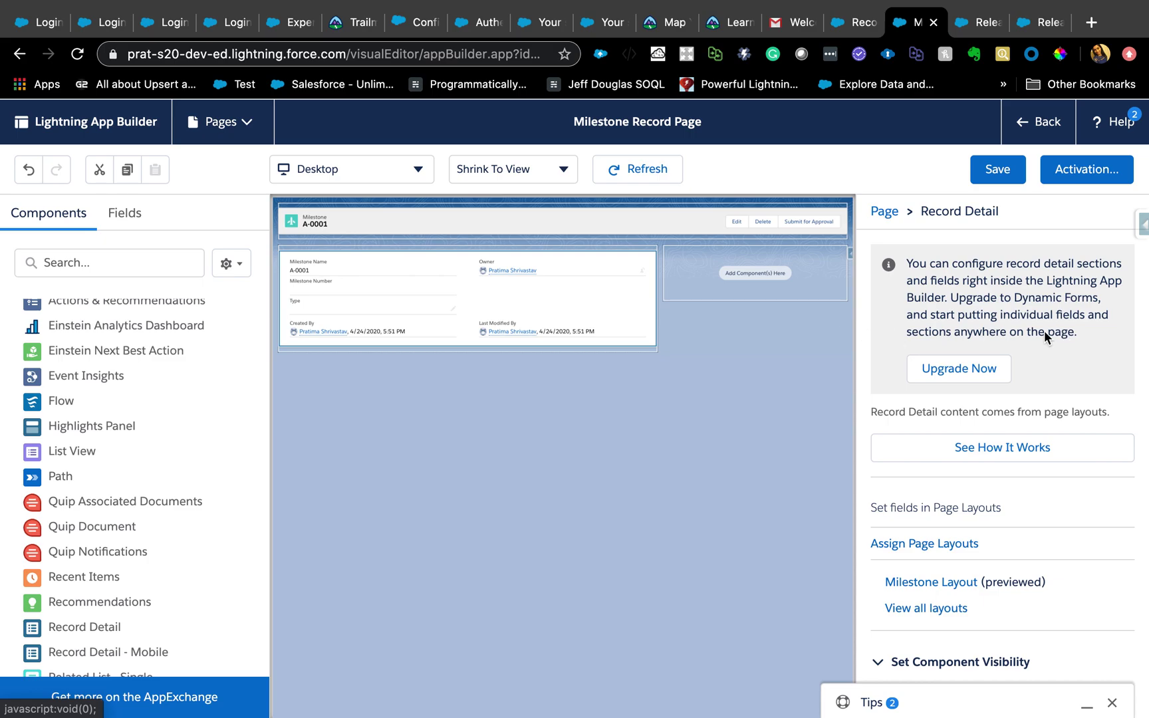
{"action": "left_click", "coordinate": [992, 361]}
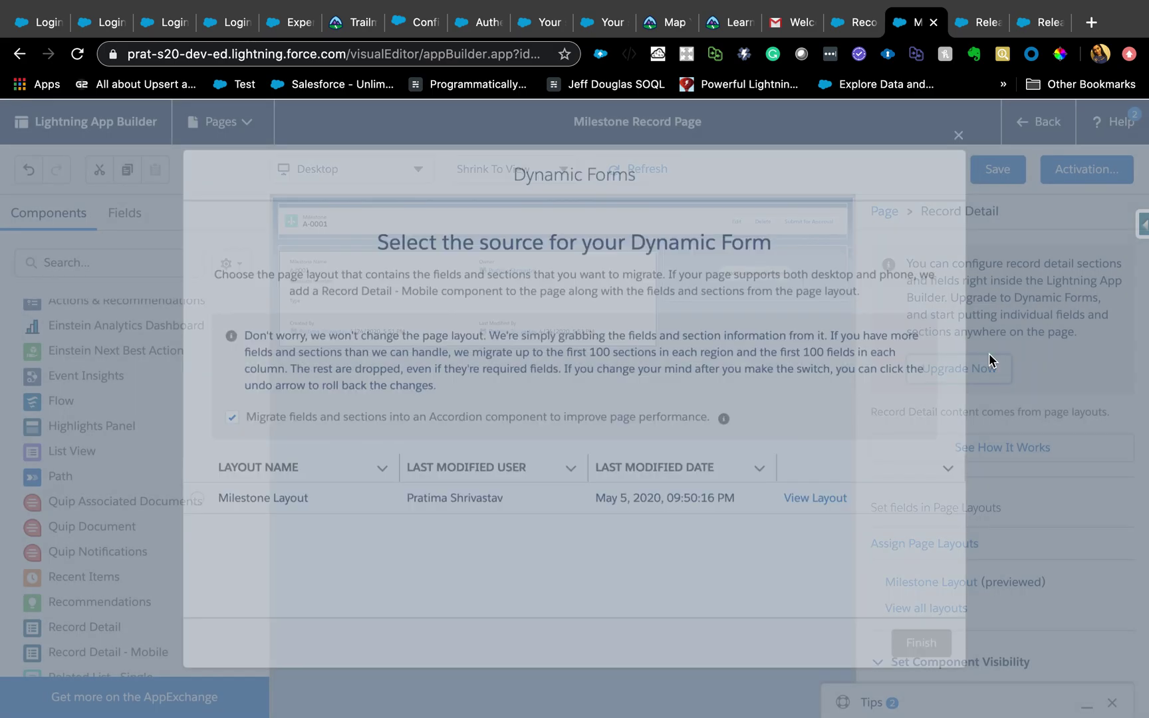
Upgrade the Record Detail to Dynamic Forms using Milestone Layout as the field source
{"action": "scroll", "coordinate": [228, 459], "scroll_direction": "down", "scroll_amount": 1}
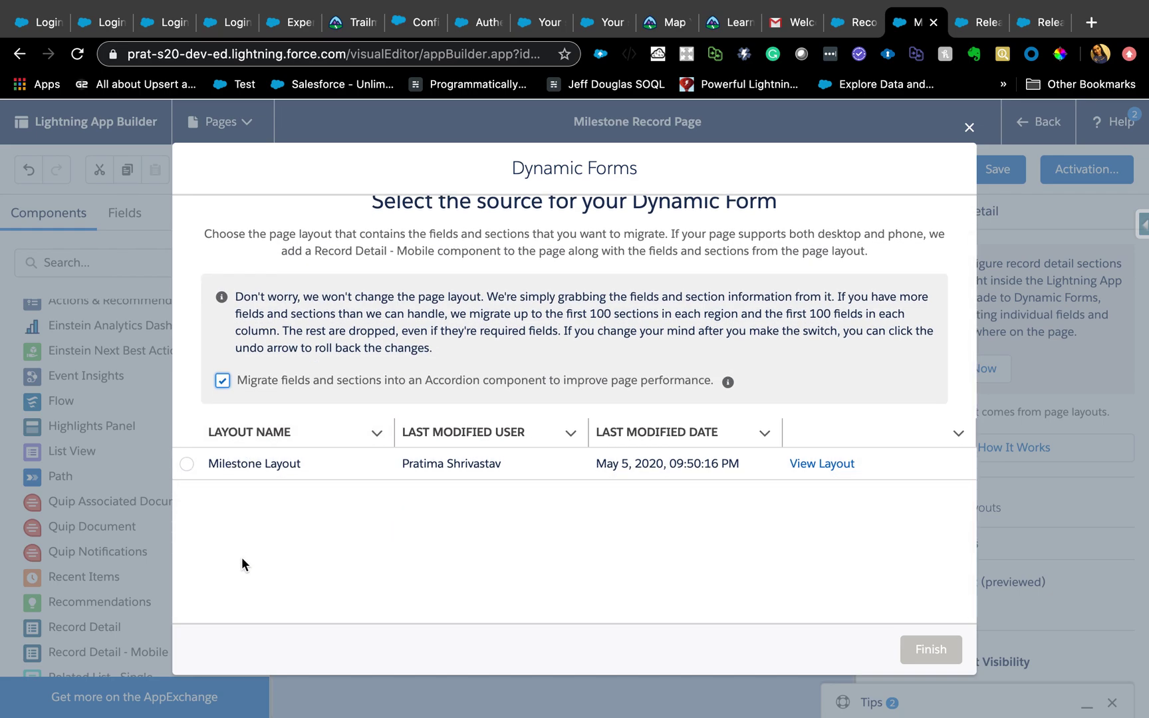
{"action": "left_click", "coordinate": [187, 463]}
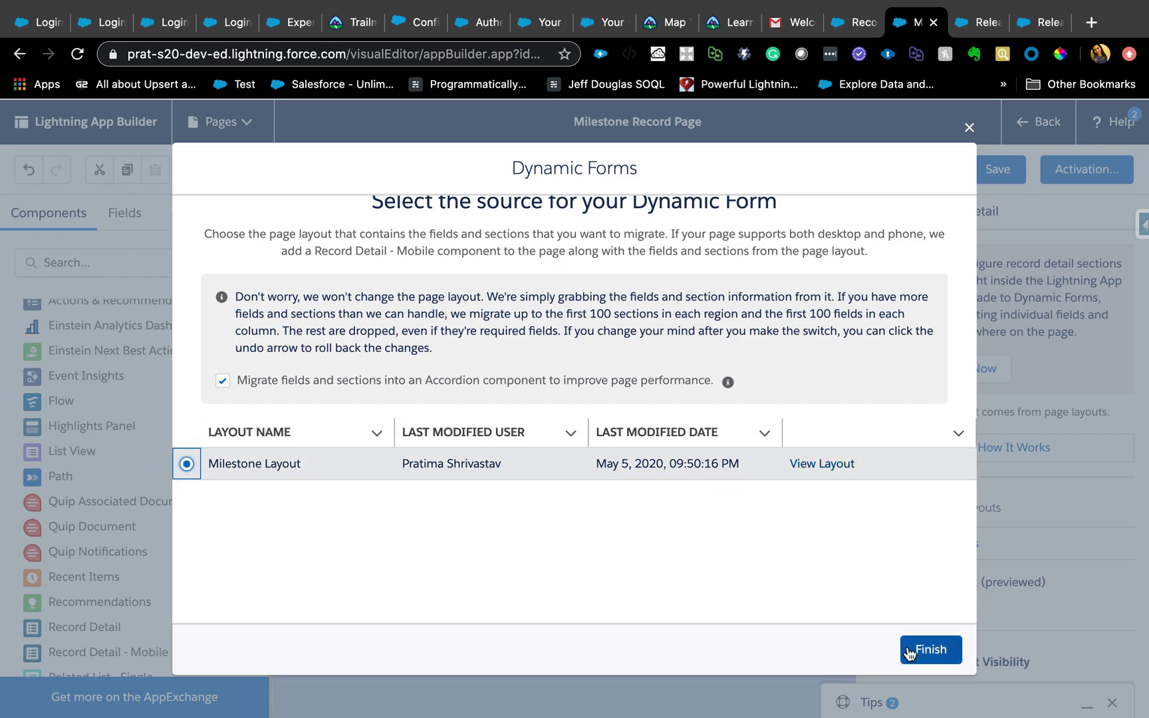
{"action": "scroll", "coordinate": [446, 383], "scroll_direction": "up", "scroll_amount": 1}
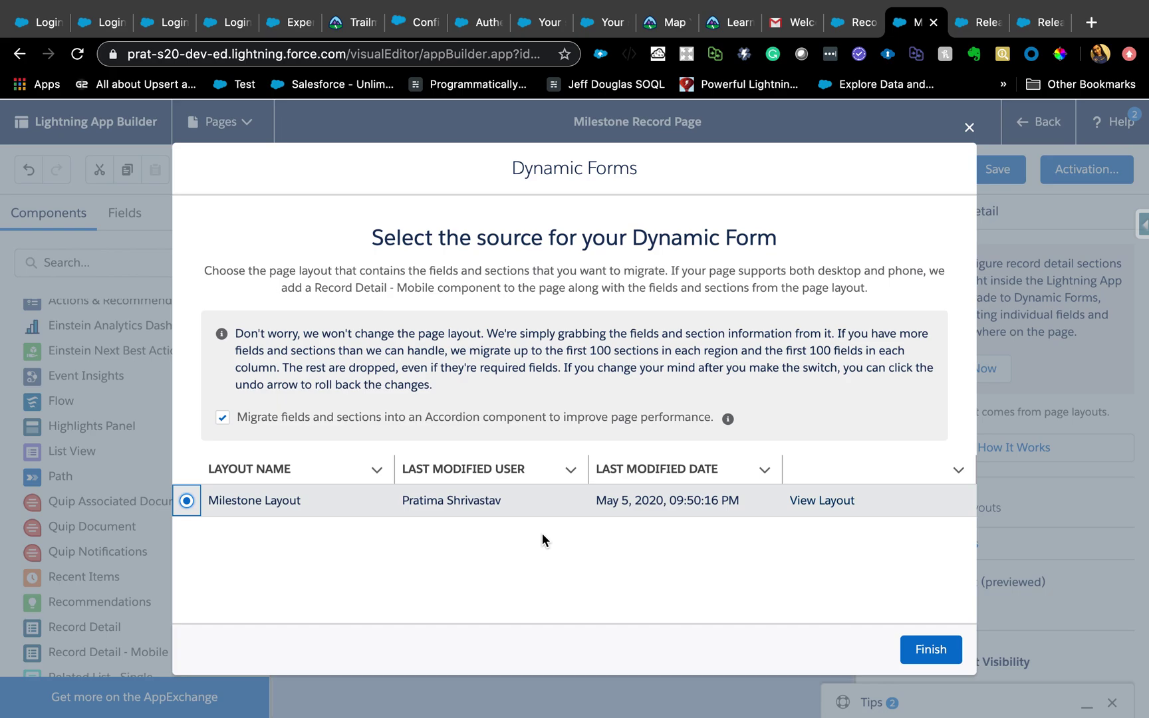
{"action": "left_click", "coordinate": [921, 655]}
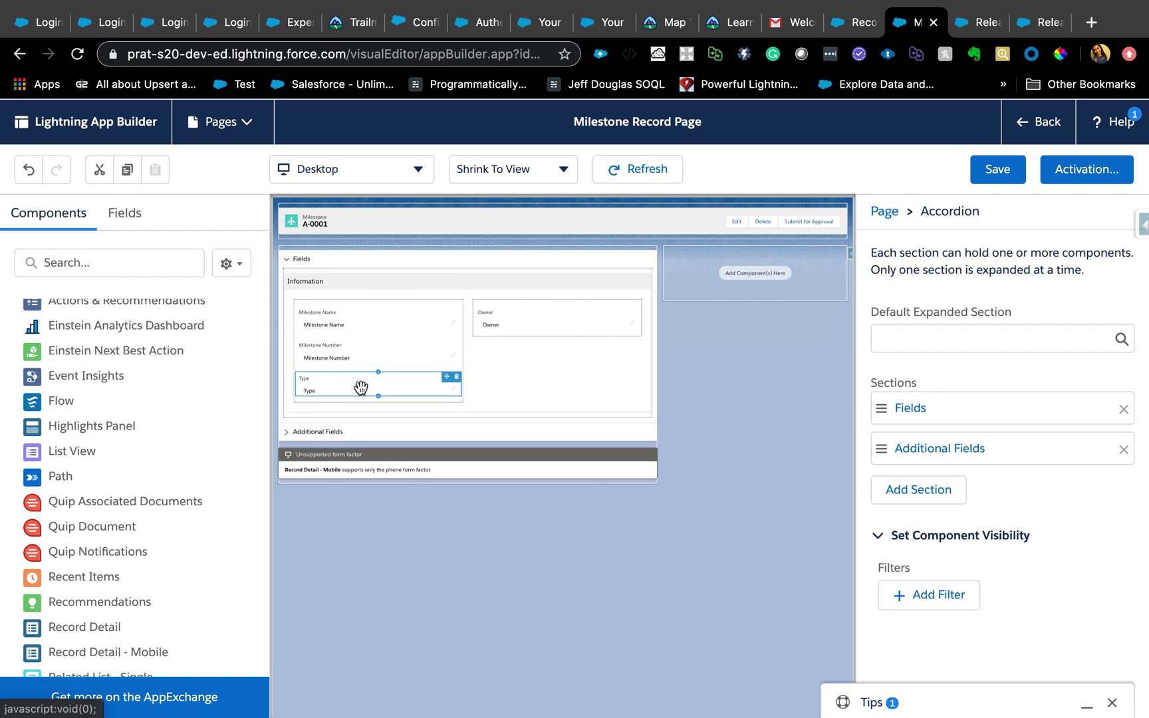
Move the Type field below Owner, set its UI Behavior to Required, and check Milestone Name
{"action": "left_click_drag", "start_coordinate": [361, 387], "coordinate": [560, 322]}
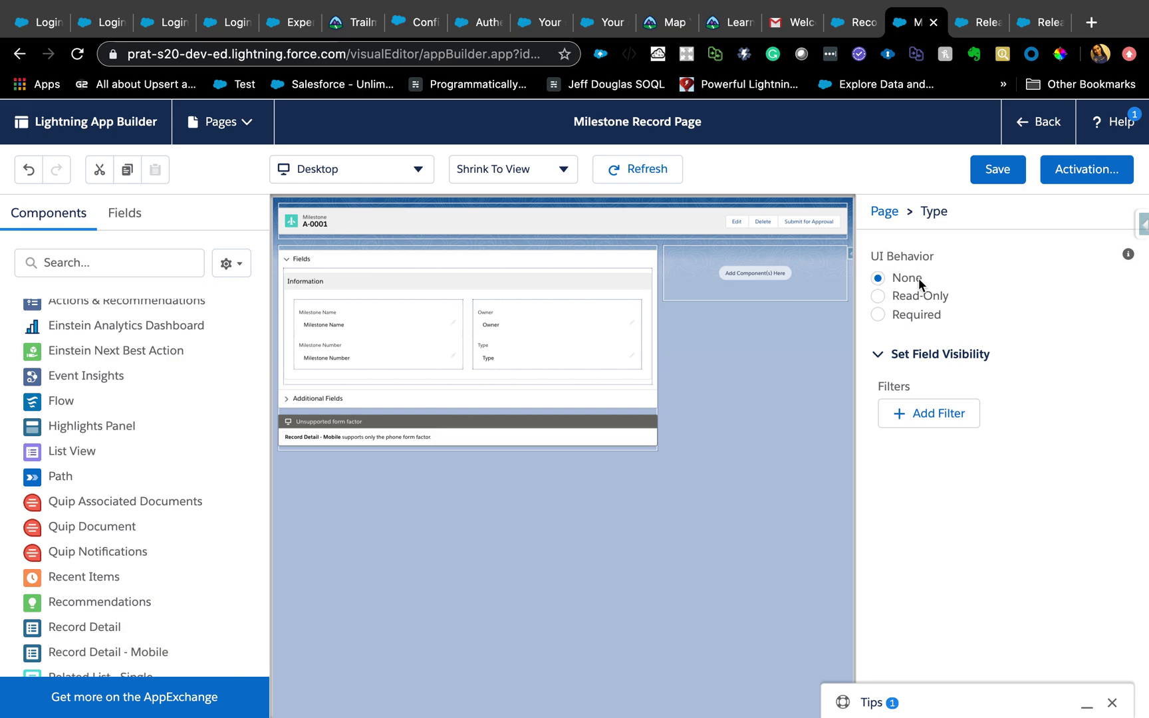
{"action": "left_click", "coordinate": [879, 296]}
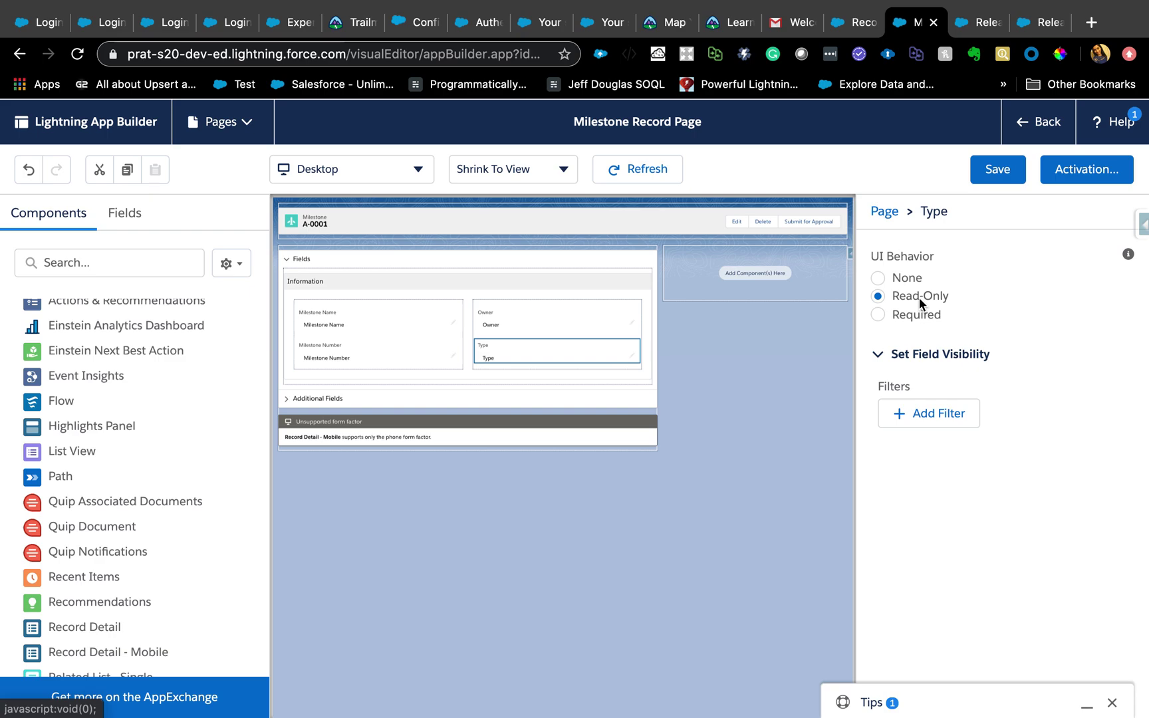
{"action": "left_click", "coordinate": [878, 314]}
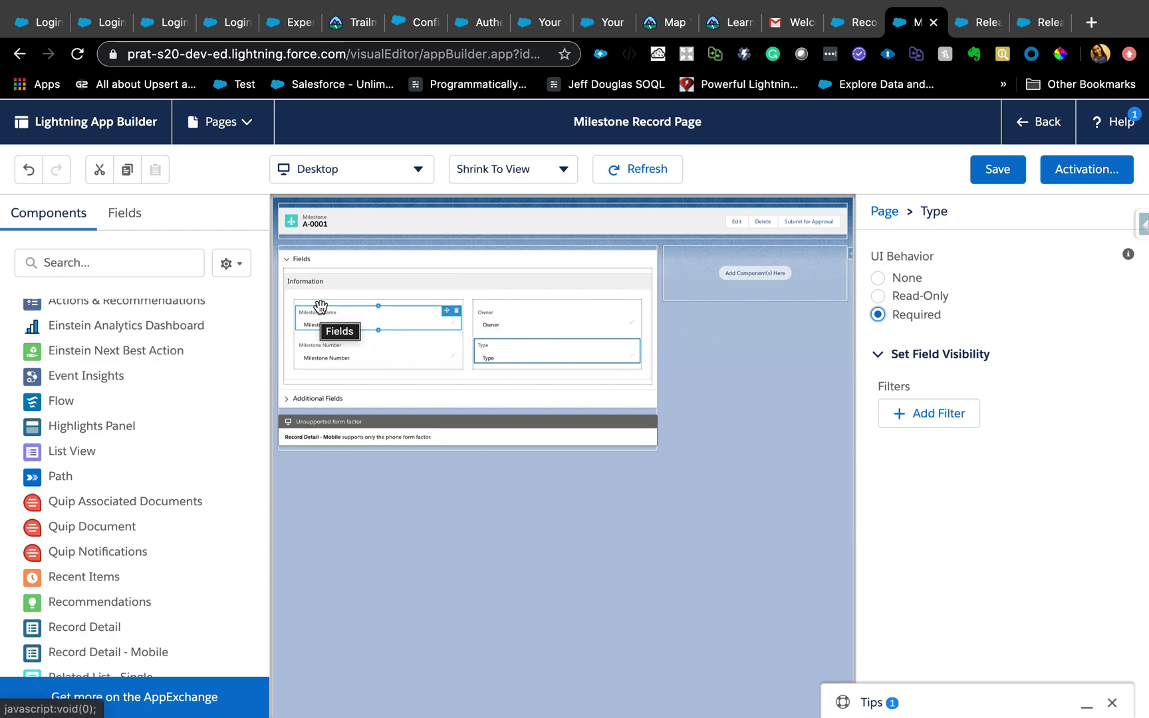
{"action": "left_click", "coordinate": [296, 306]}
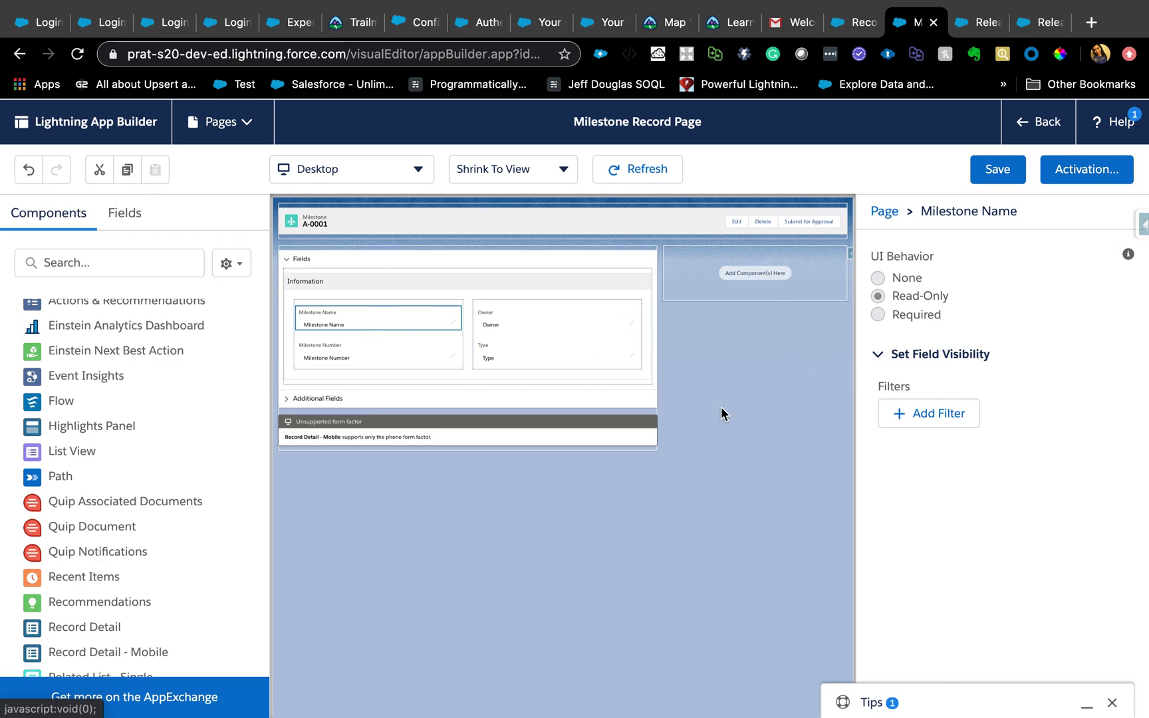
{"action": "left_click", "coordinate": [374, 400]}
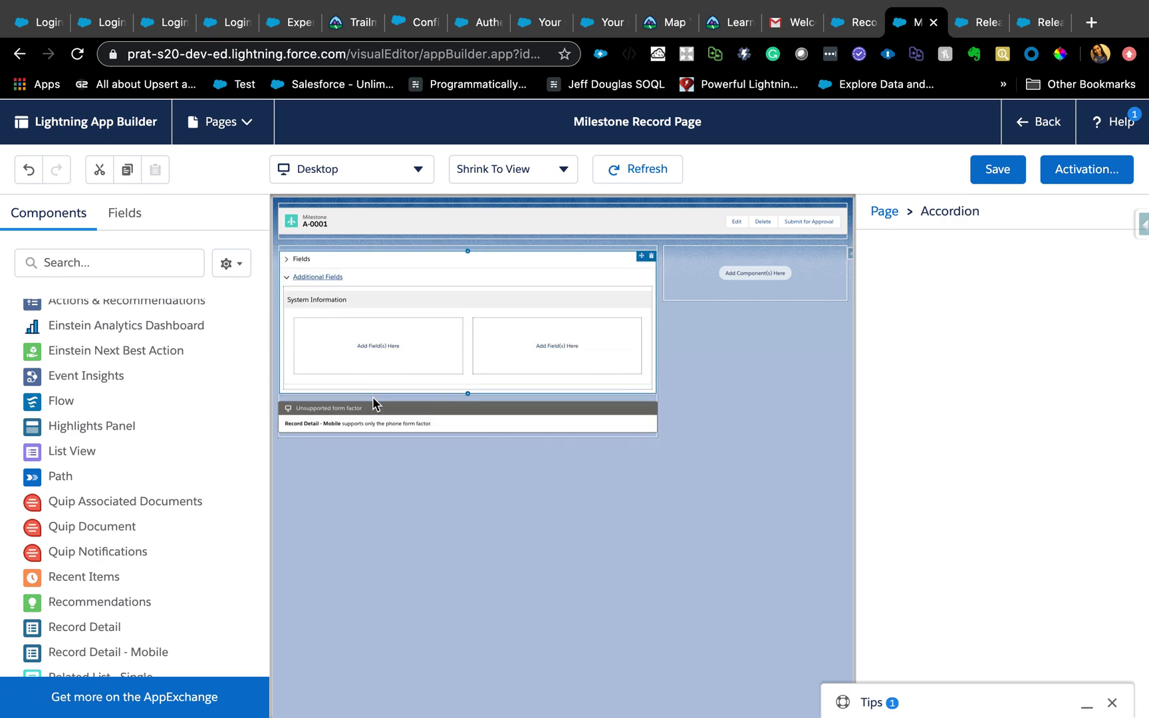
Set the System Information section to 1 Column, then cancel an unfinished advanced User-field filter
{"action": "left_click", "coordinate": [405, 302]}
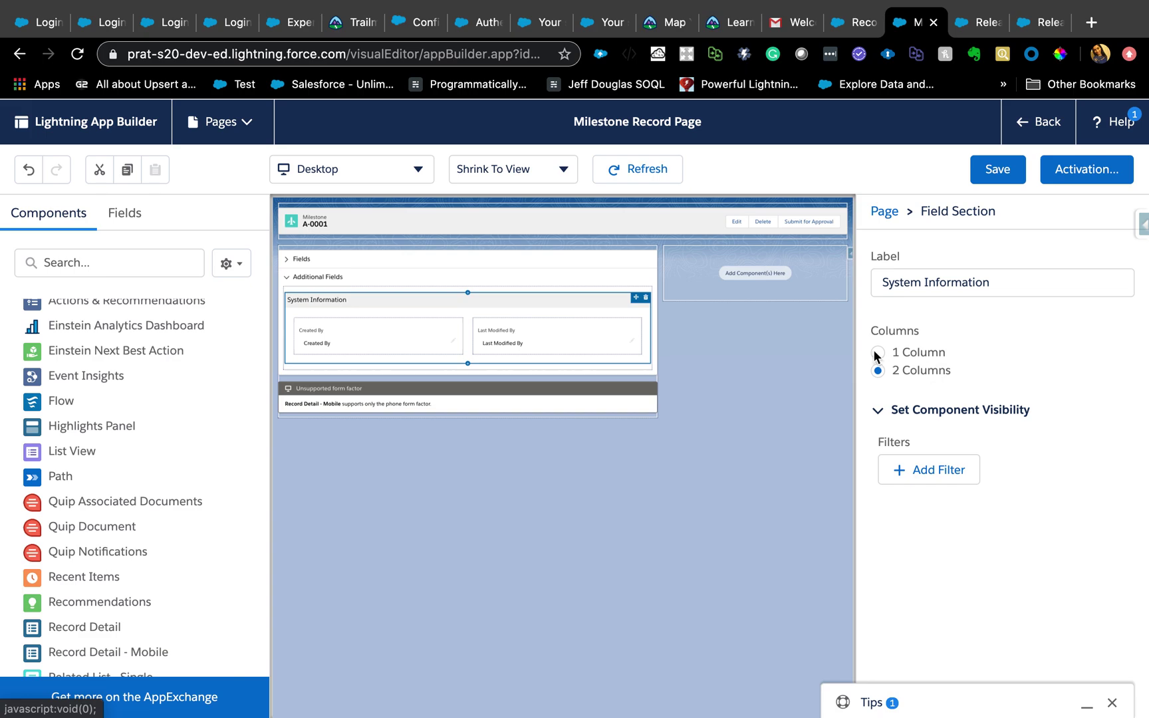
{"action": "left_click", "coordinate": [876, 353]}
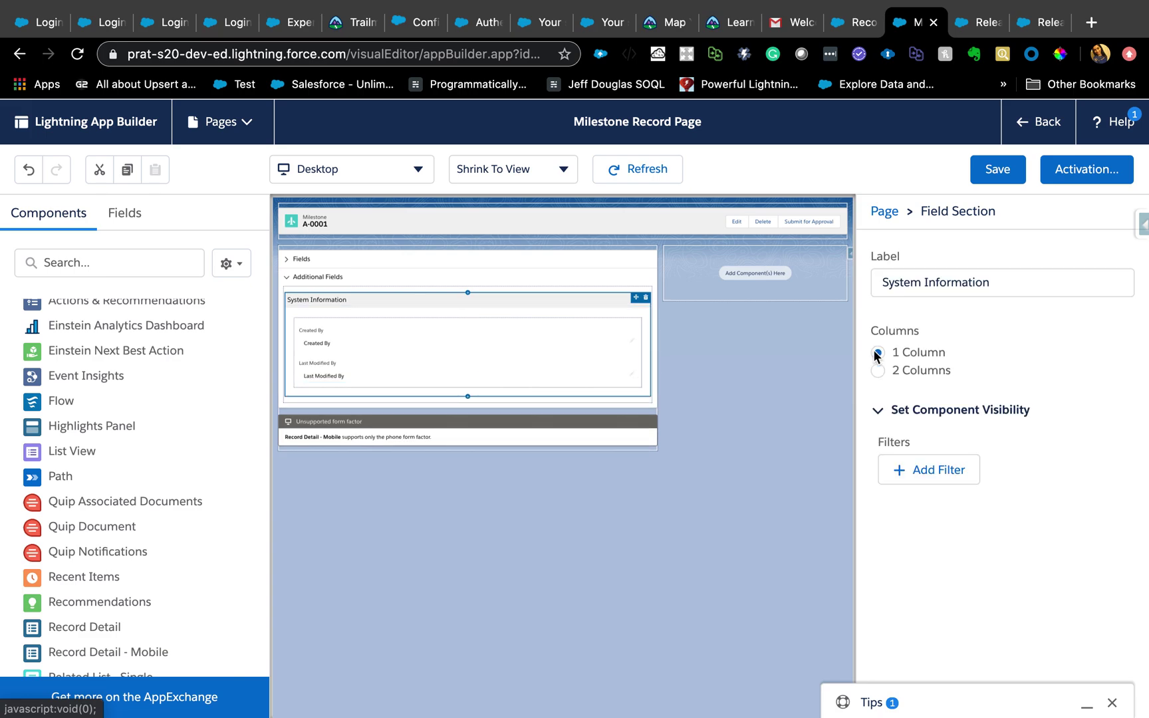
{"action": "left_click", "coordinate": [926, 481]}
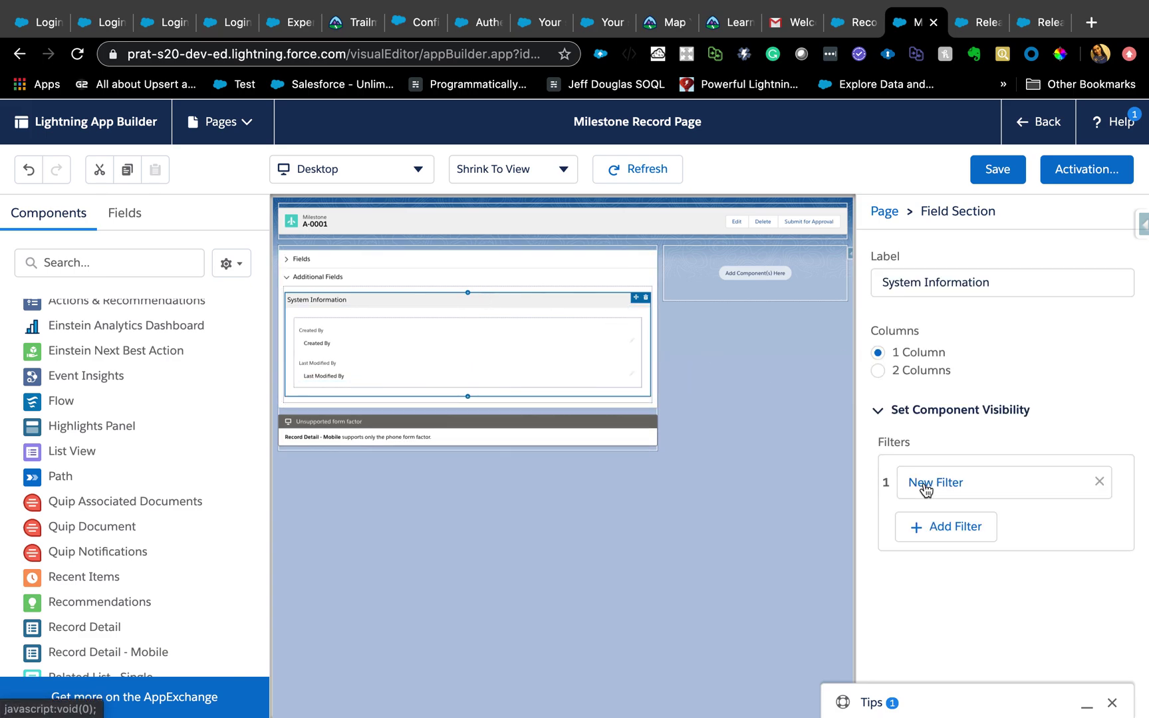
{"action": "left_click", "coordinate": [768, 399]}
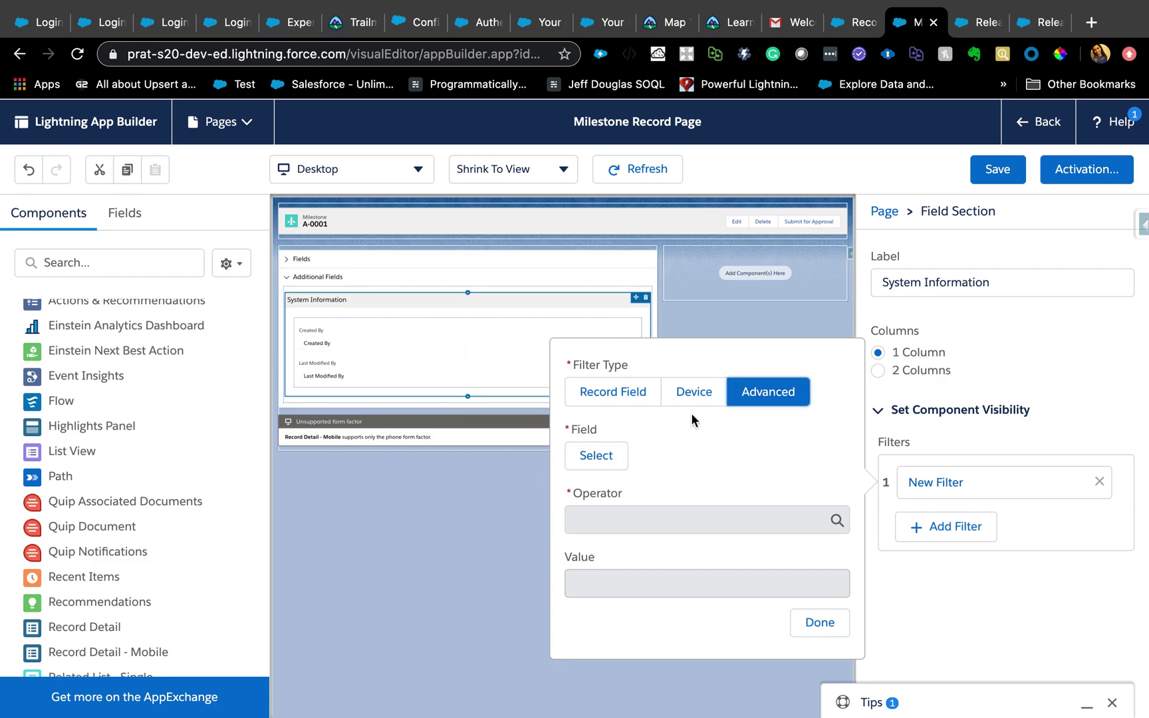
{"action": "left_click", "coordinate": [596, 456]}
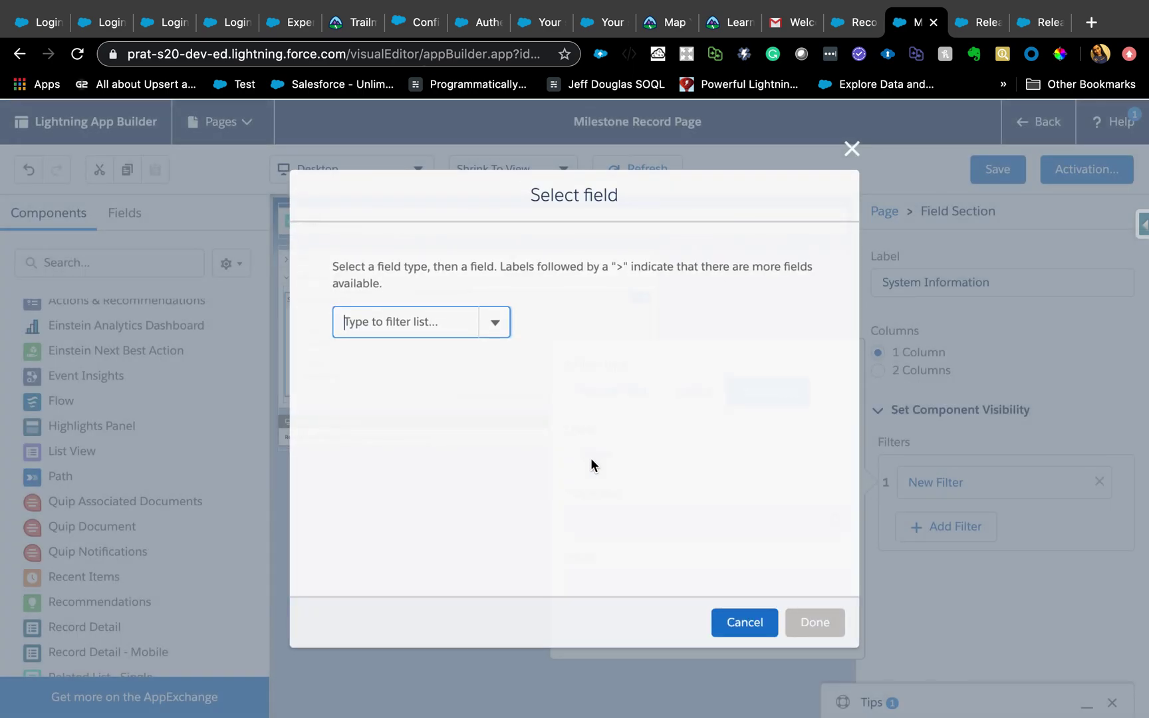
{"action": "left_click", "coordinate": [359, 321]}
{"action": "type", "text": "user"}
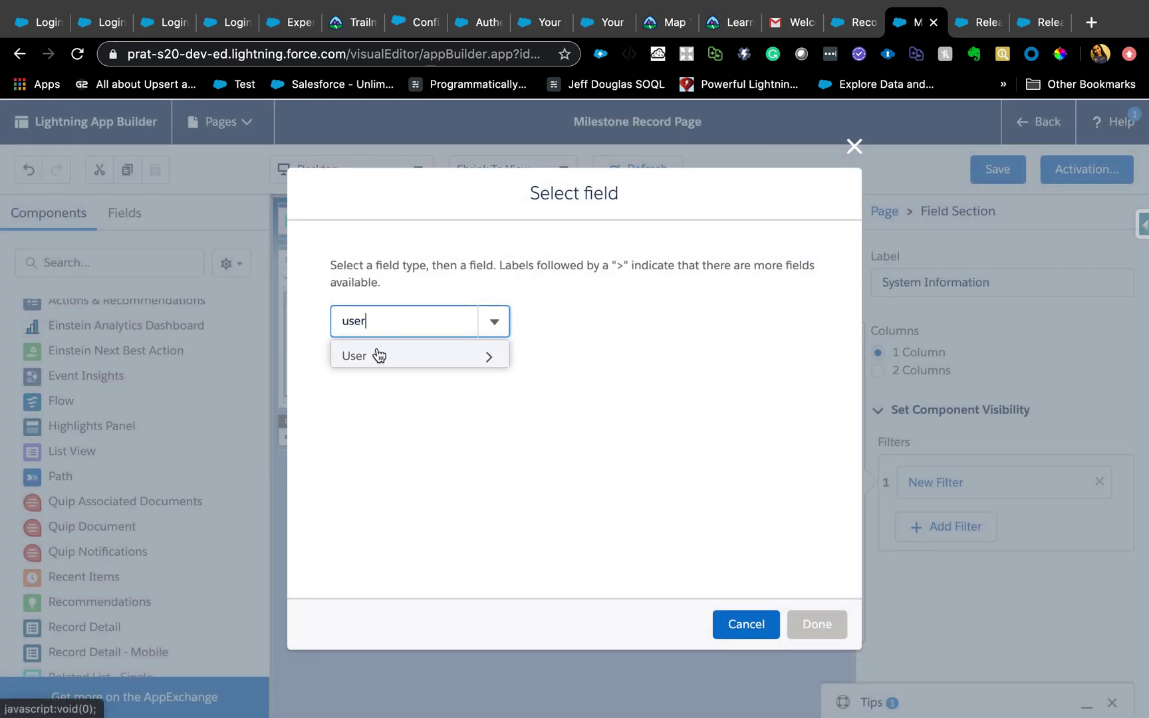
{"action": "left_click", "coordinate": [375, 354]}
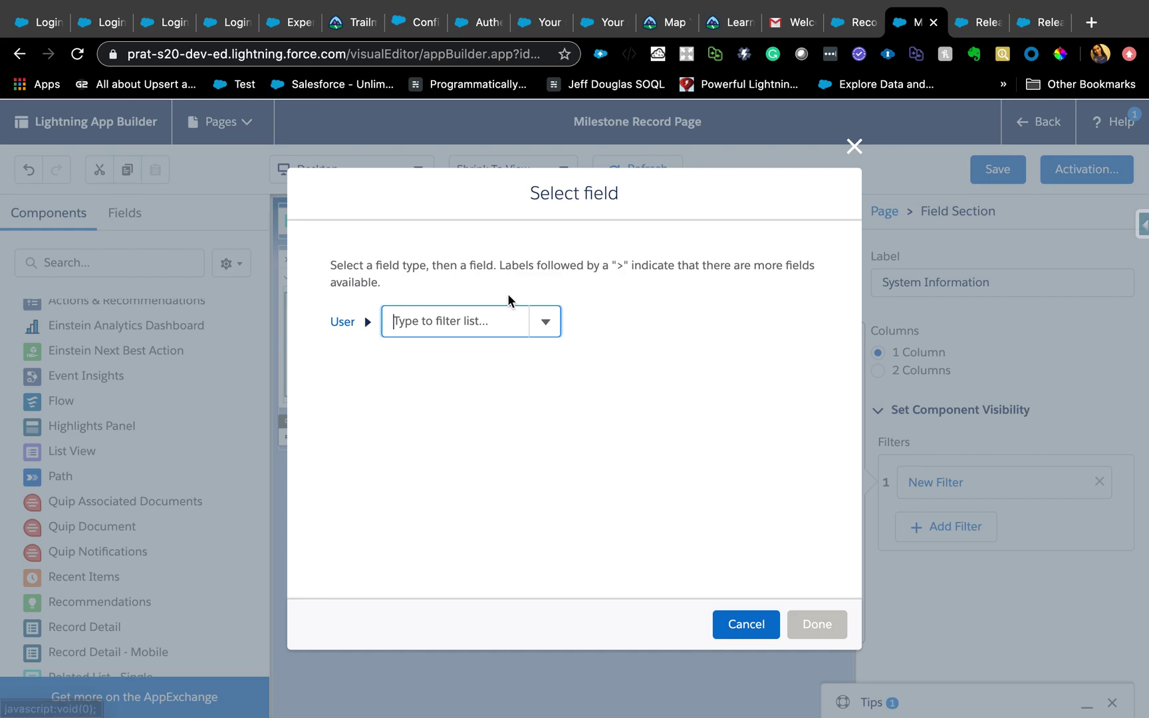
{"action": "left_click", "coordinate": [850, 152]}
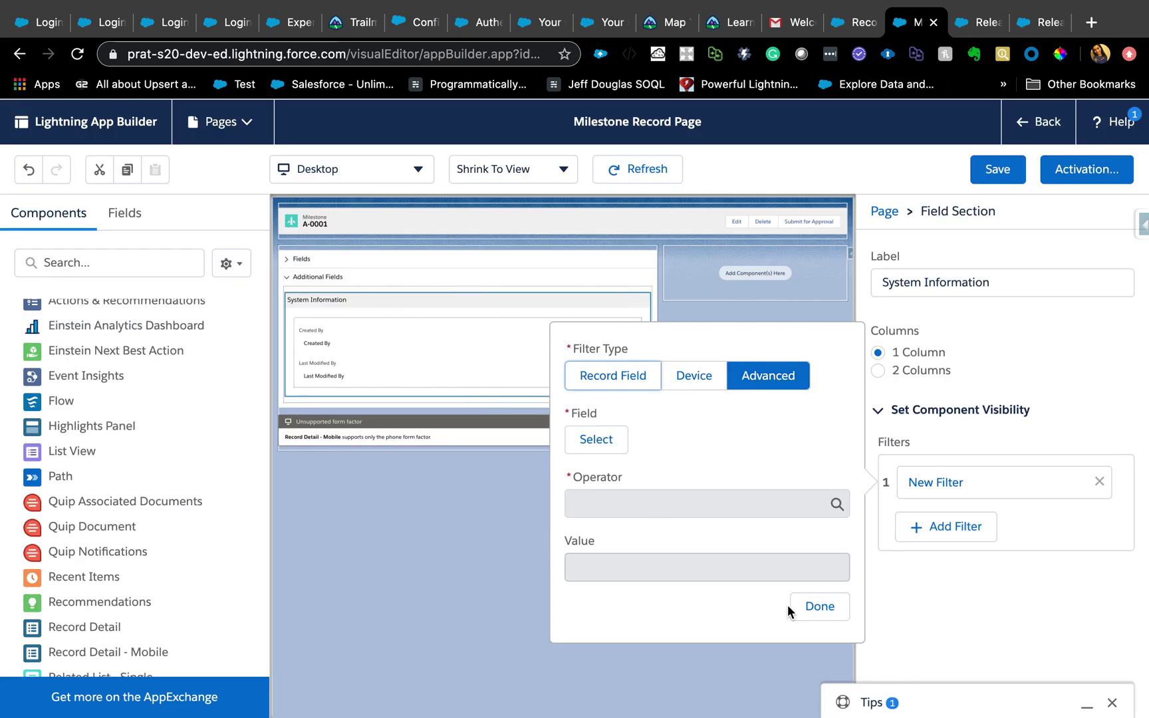
{"action": "left_click", "coordinate": [820, 605]}
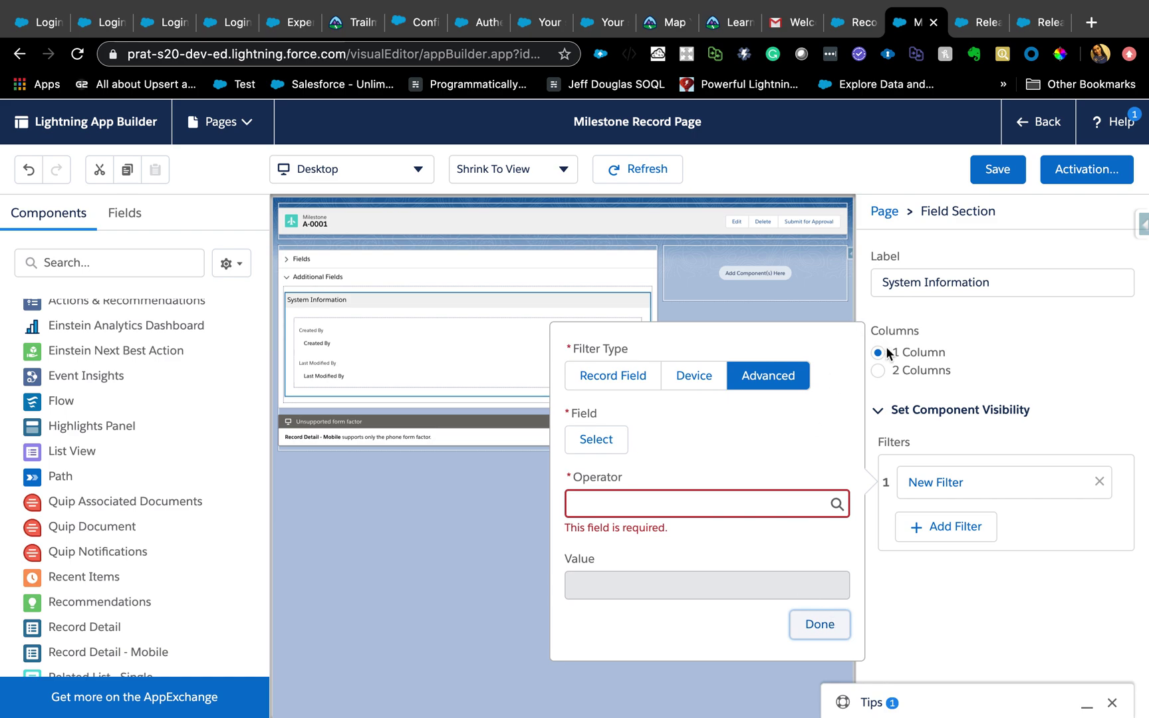
{"action": "left_click", "coordinate": [940, 322]}
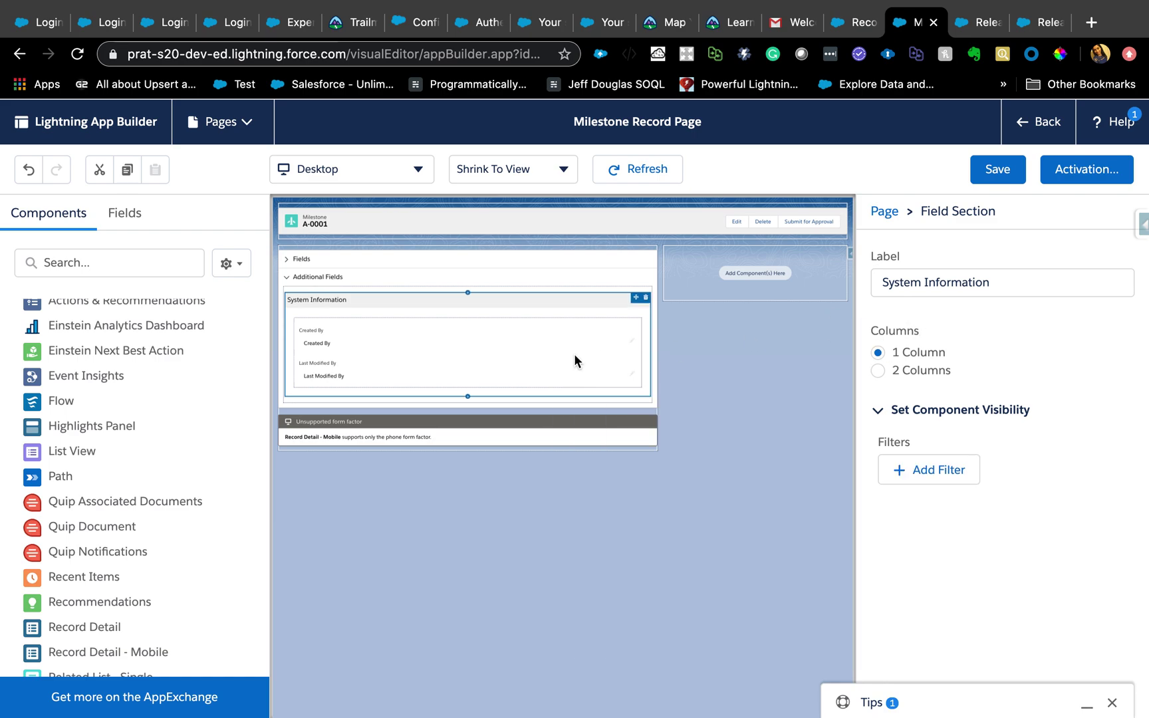
Expand the Fields accordion section and select its Information section
{"action": "left_click", "coordinate": [320, 260]}
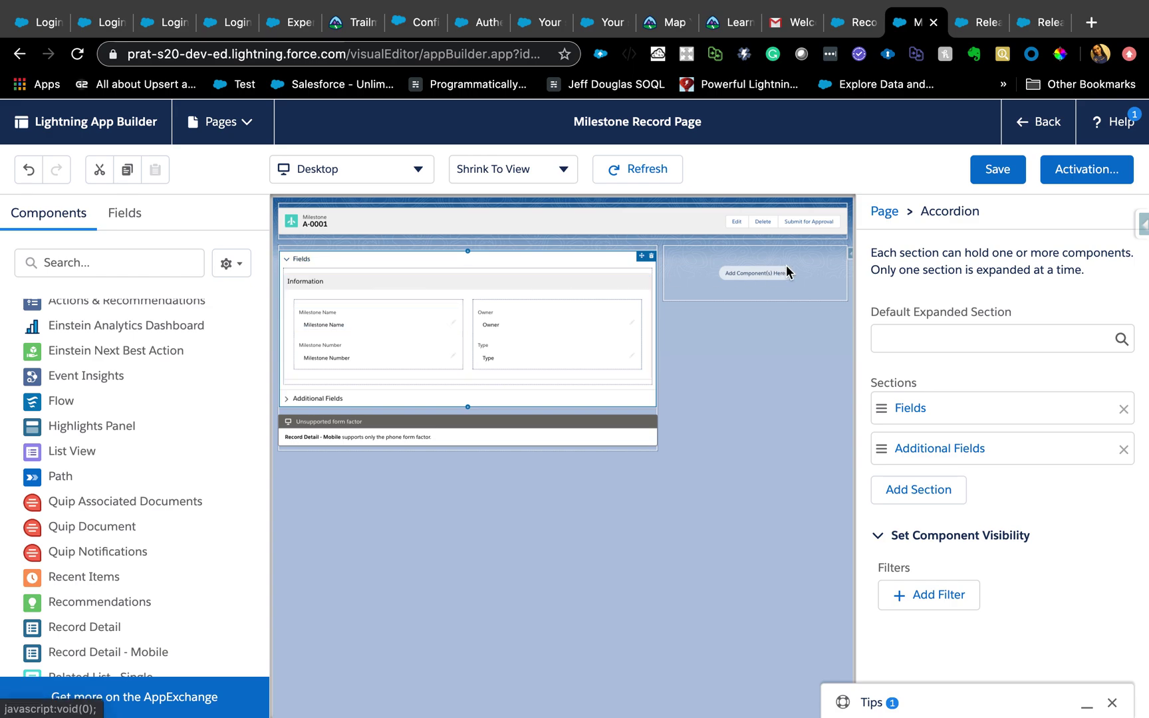
{"action": "left_click", "coordinate": [560, 300]}
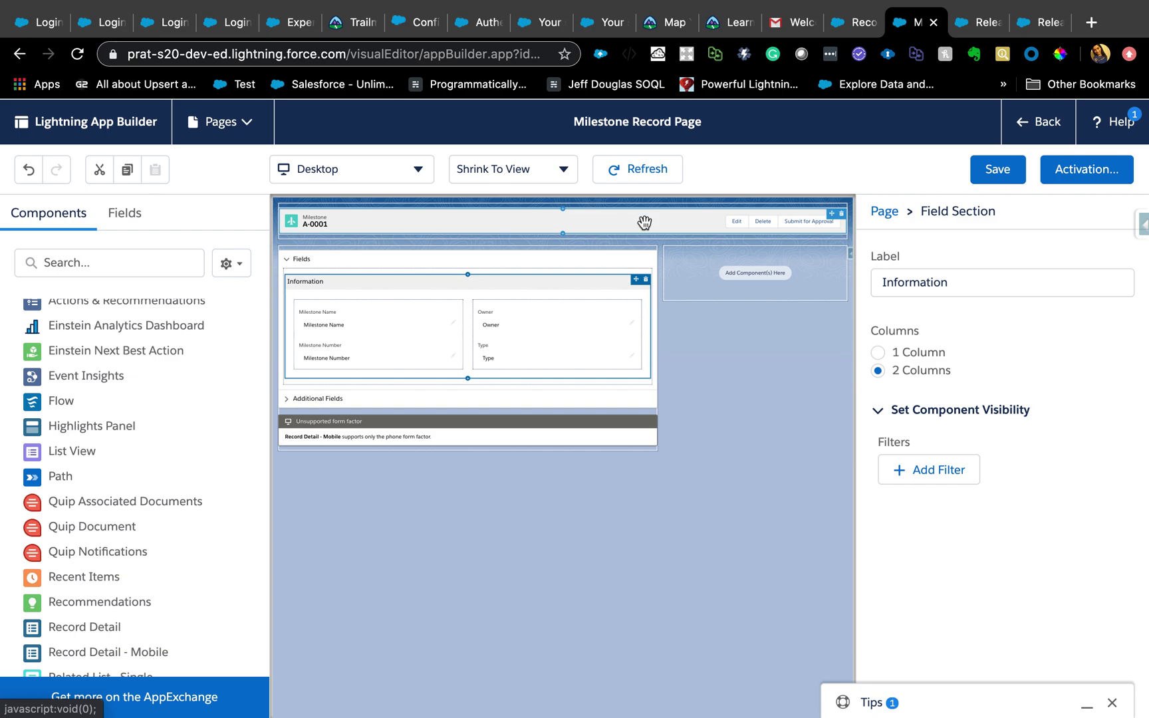
{"action": "left_click", "coordinate": [644, 222]}
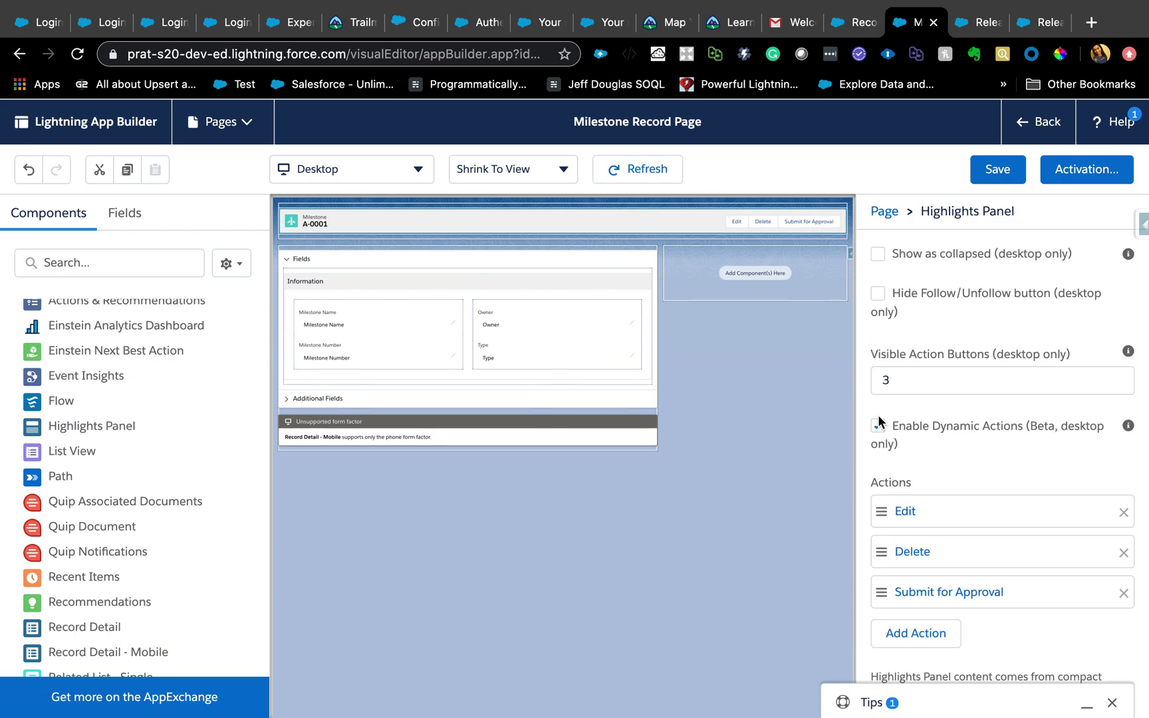
Turn on Enable Dynamic Actions for the Highlights Panel
{"action": "left_click", "coordinate": [879, 421]}
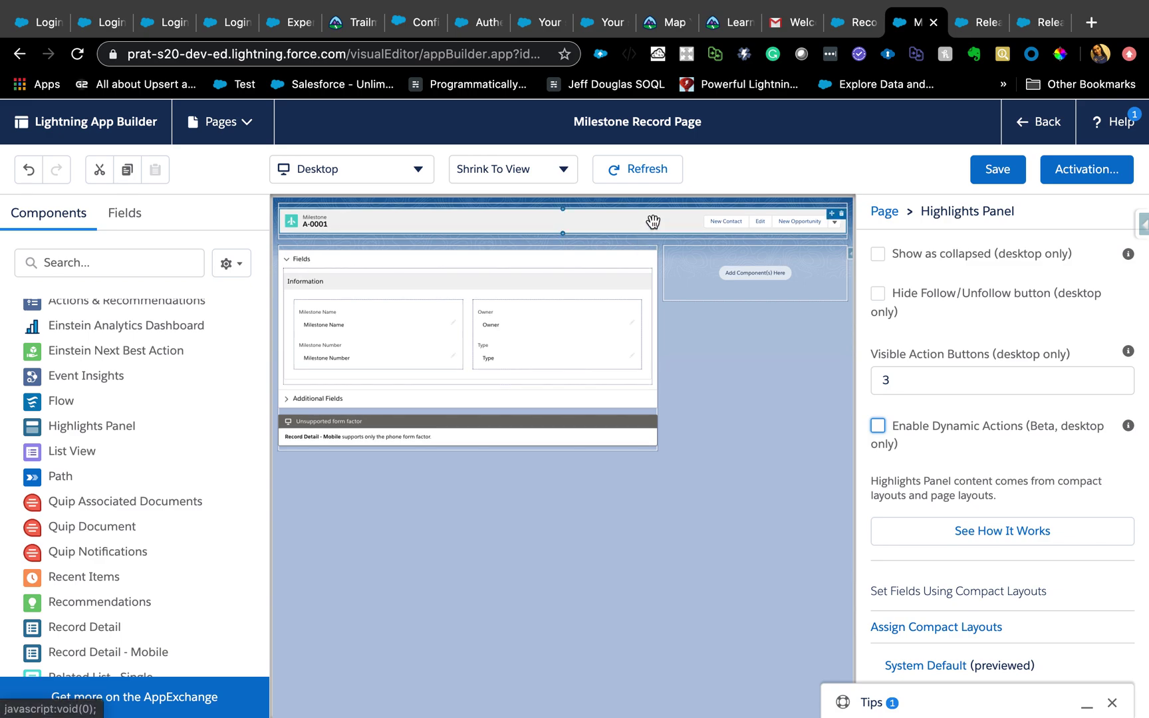
{"action": "left_click", "coordinate": [879, 424]}
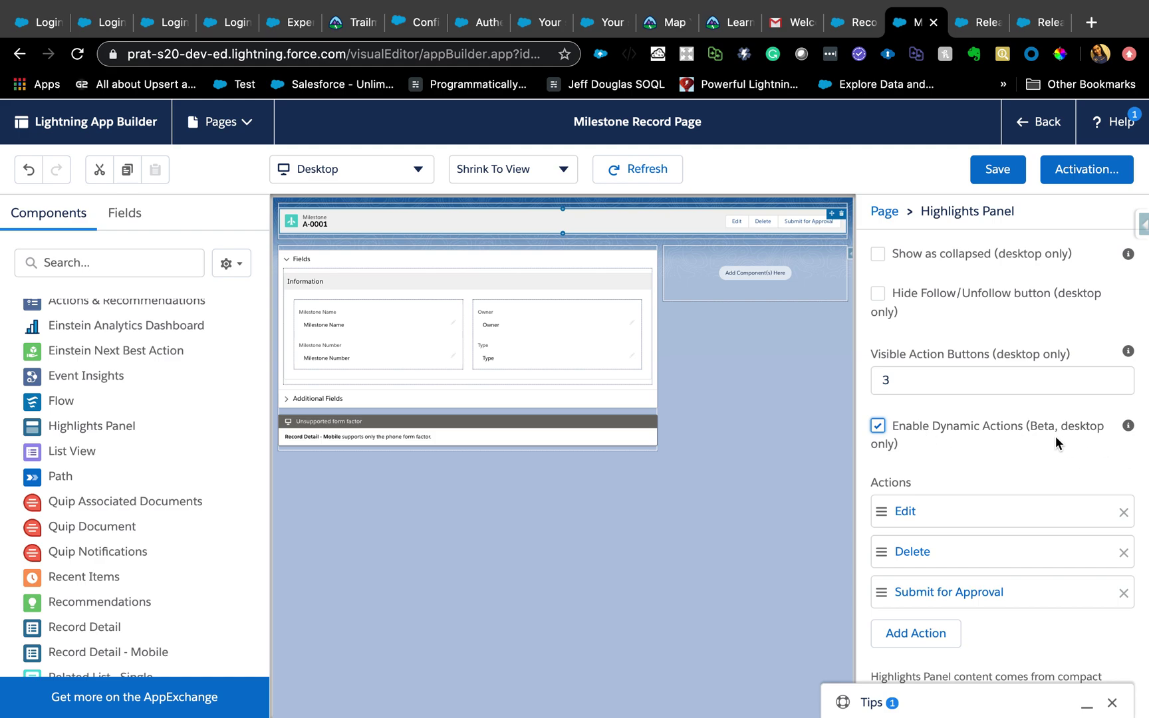
{"action": "scroll", "coordinate": [1049, 461], "scroll_direction": "down", "scroll_amount": 2}
{"action": "scroll", "coordinate": [1050, 467], "scroll_direction": "down", "scroll_amount": 1}
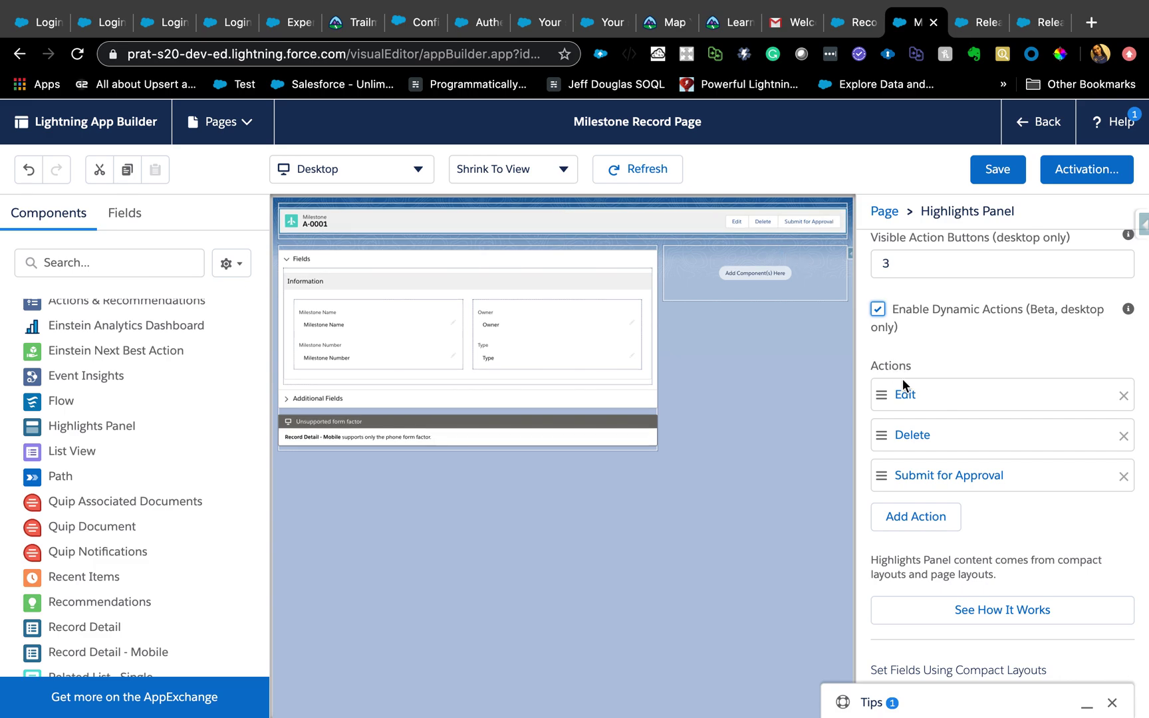
Add the Log a Call action to the Highlights Panel's action list
{"action": "left_click", "coordinate": [955, 518]}
{"action": "left_click", "coordinate": [749, 464]}
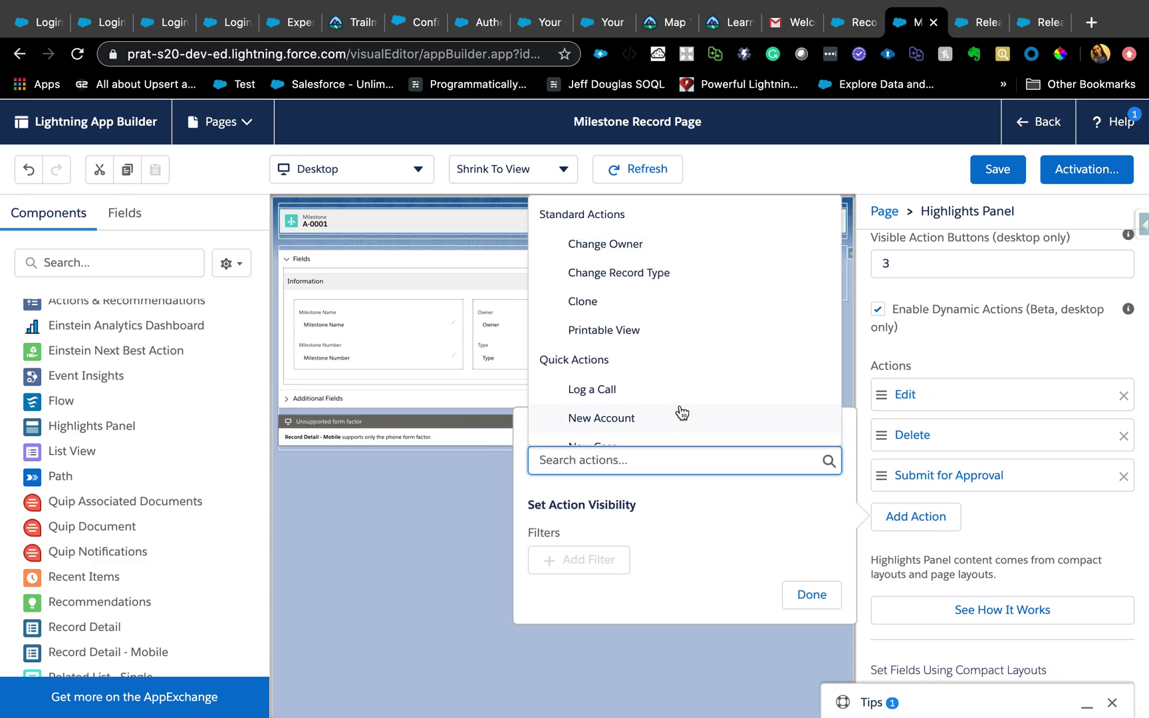
{"action": "left_click", "coordinate": [636, 384]}
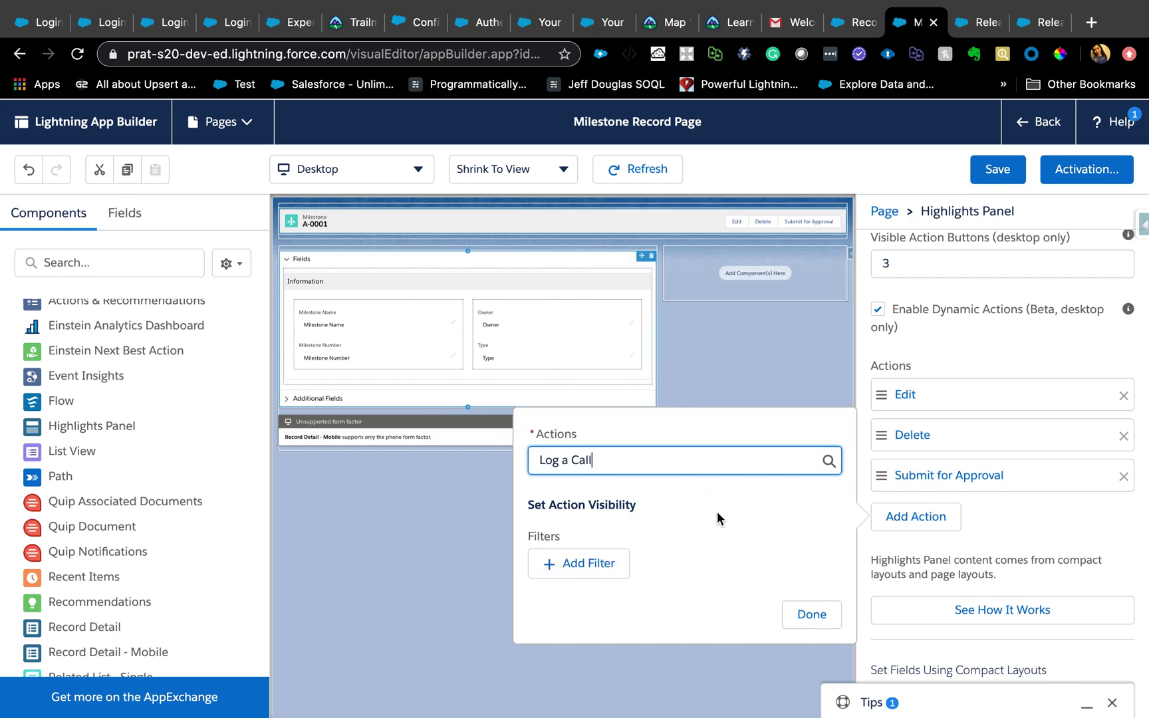
{"action": "left_click", "coordinate": [812, 614]}
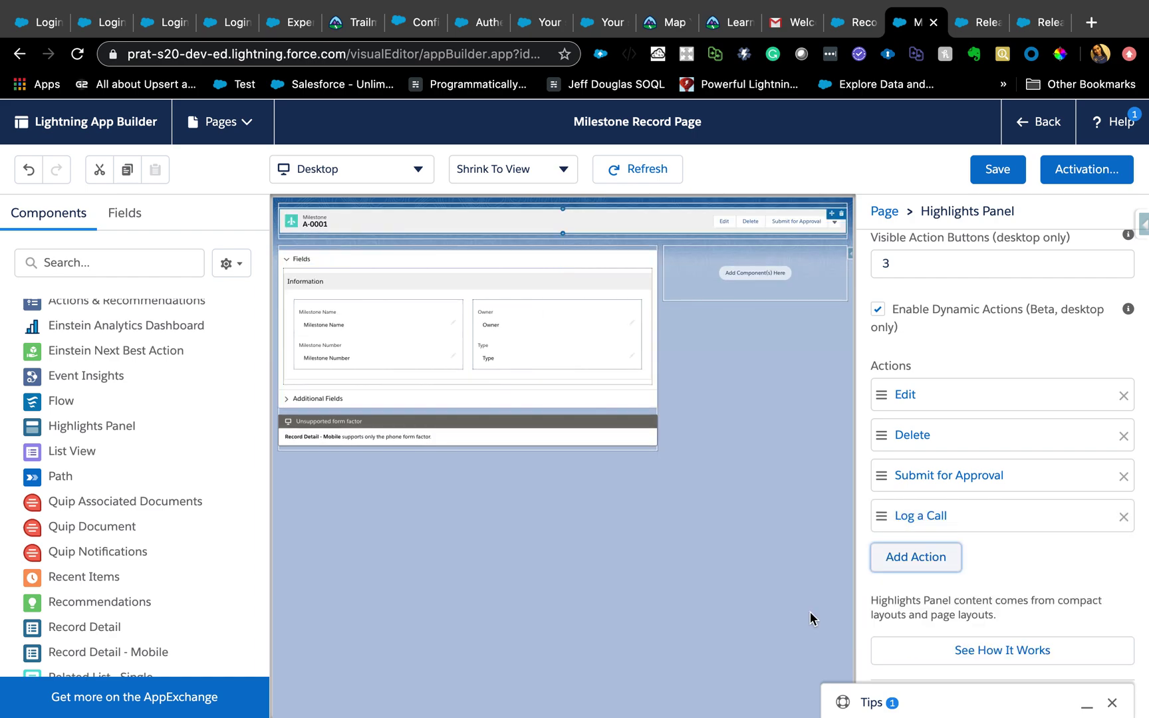
{"action": "scroll", "coordinate": [917, 304], "scroll_direction": "up", "scroll_amount": 3}
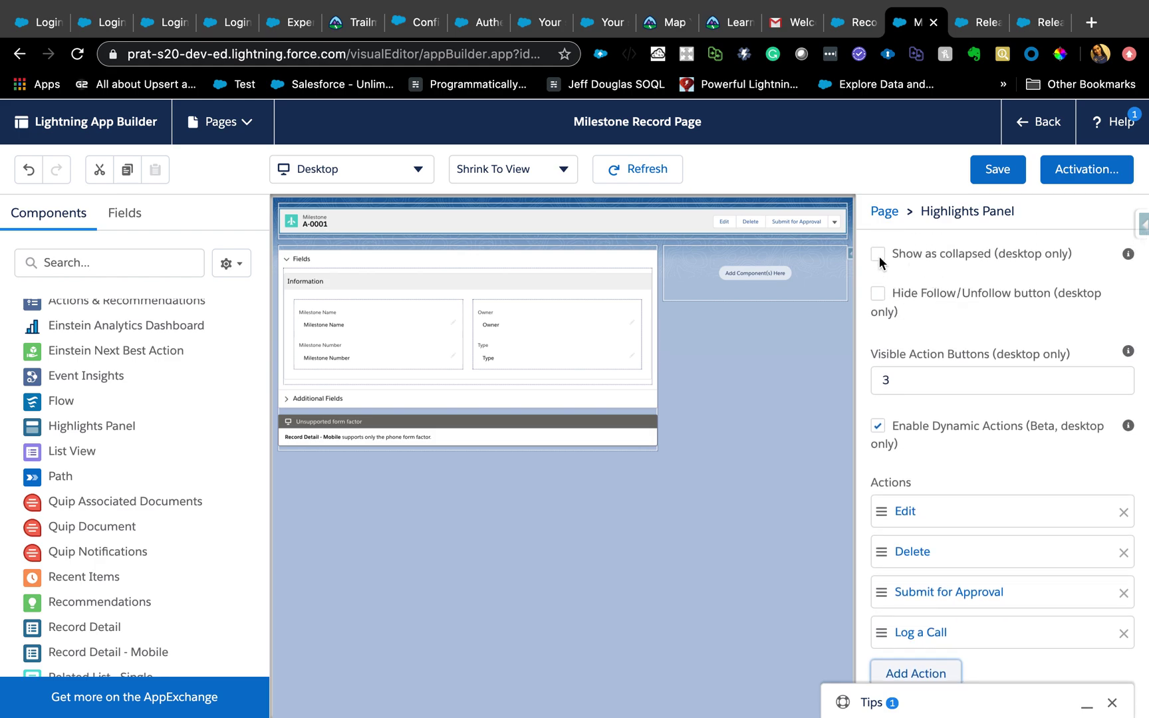
{"action": "left_click", "coordinate": [879, 254]}
{"action": "left_click", "coordinate": [878, 255]}
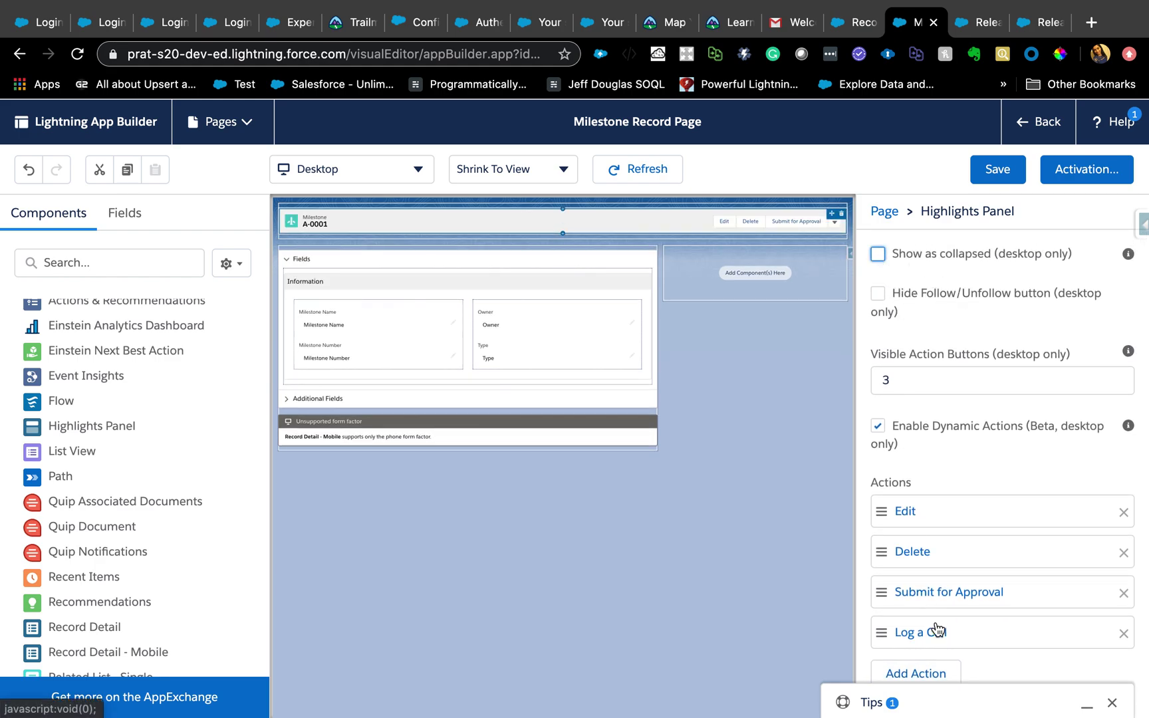
{"action": "scroll", "coordinate": [938, 631], "scroll_direction": "down", "scroll_amount": 2}
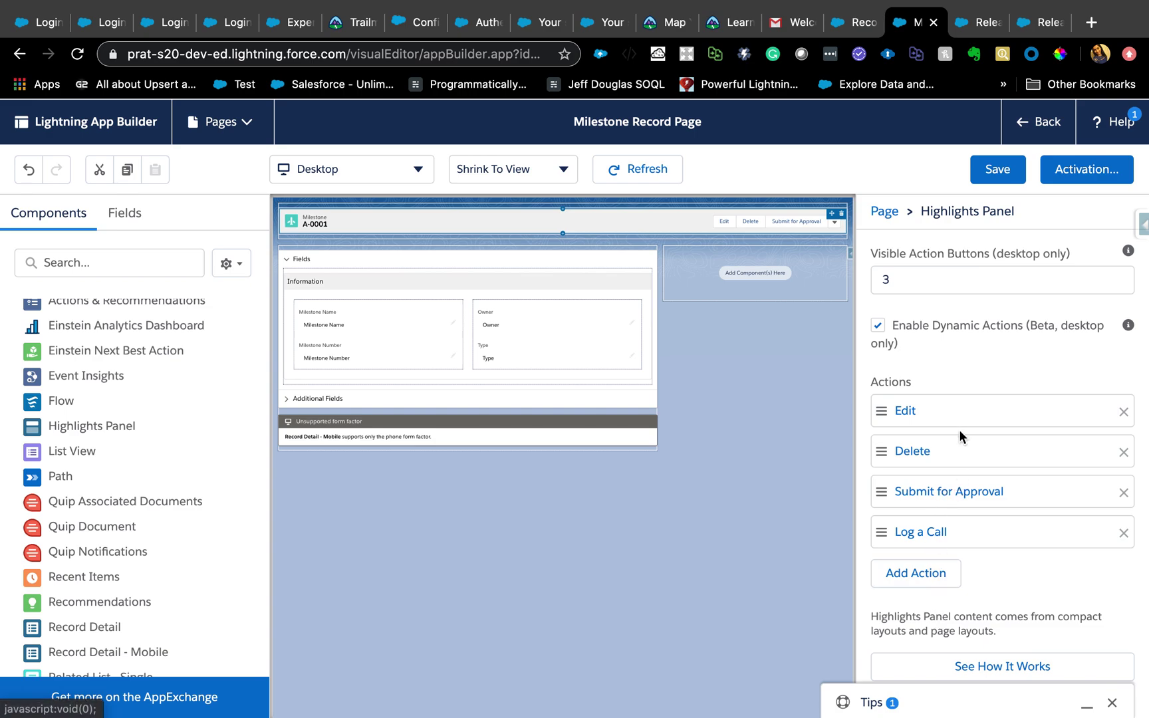
{"action": "left_click", "coordinate": [958, 453]}
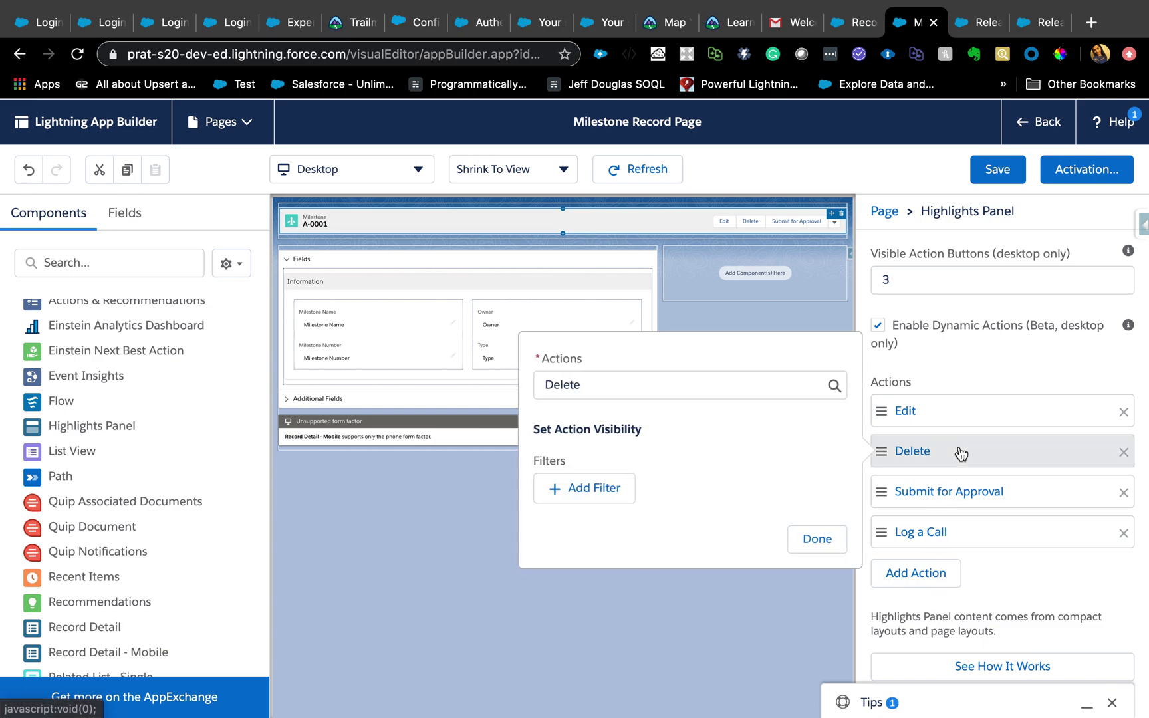
{"action": "left_click", "coordinate": [588, 495]}
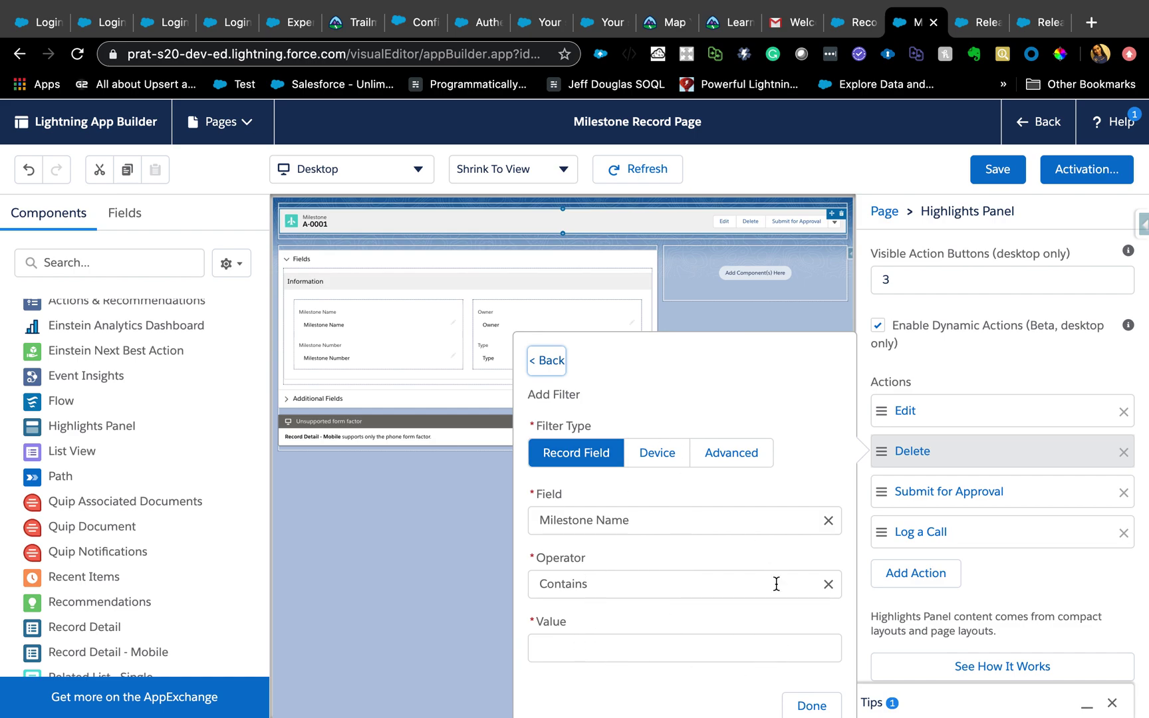
{"action": "left_click", "coordinate": [673, 465]}
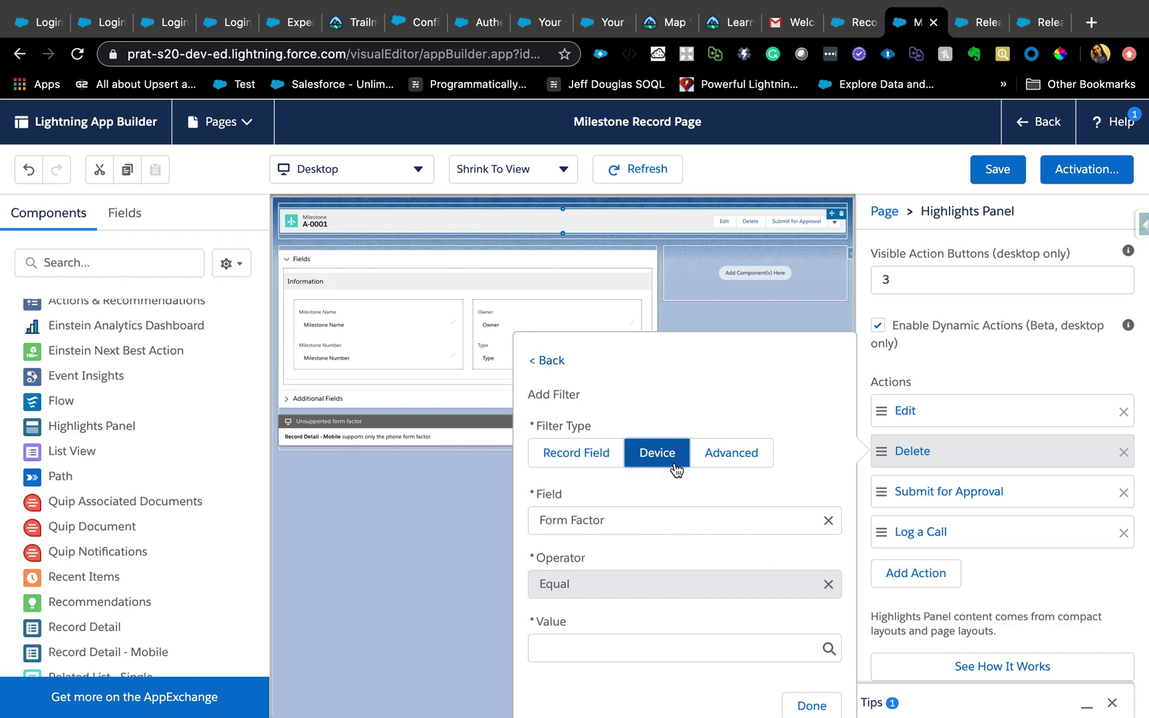
{"action": "left_click", "coordinate": [730, 455]}
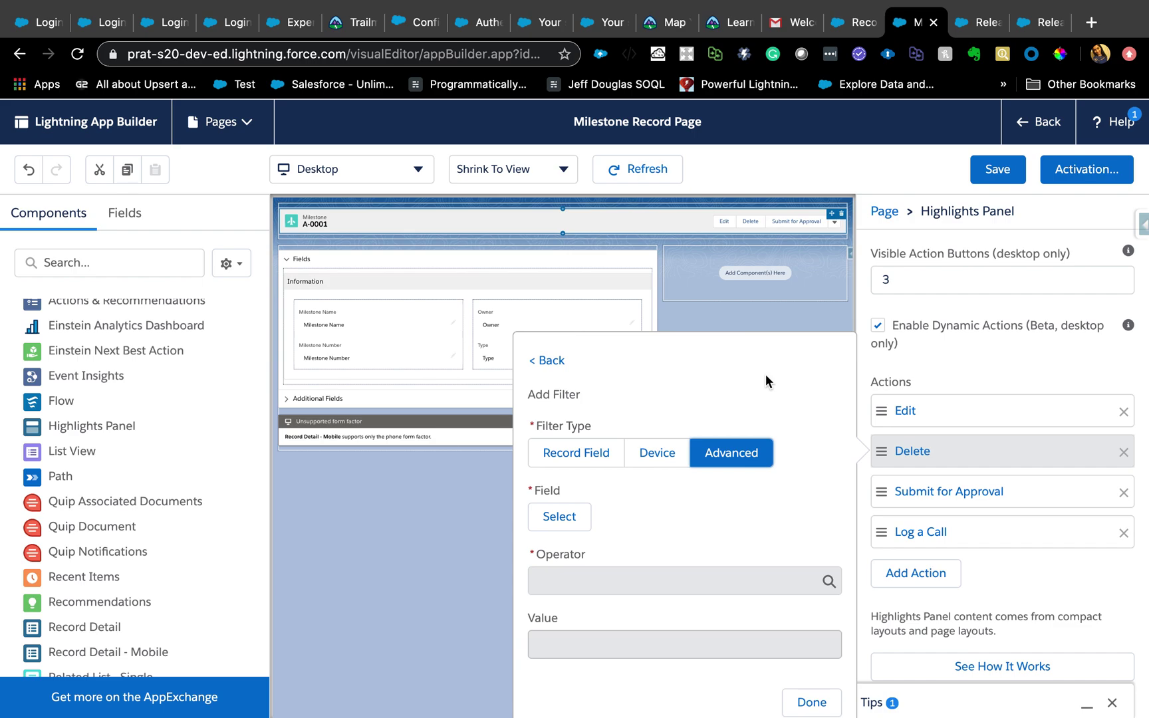
{"action": "left_click", "coordinate": [810, 702]}
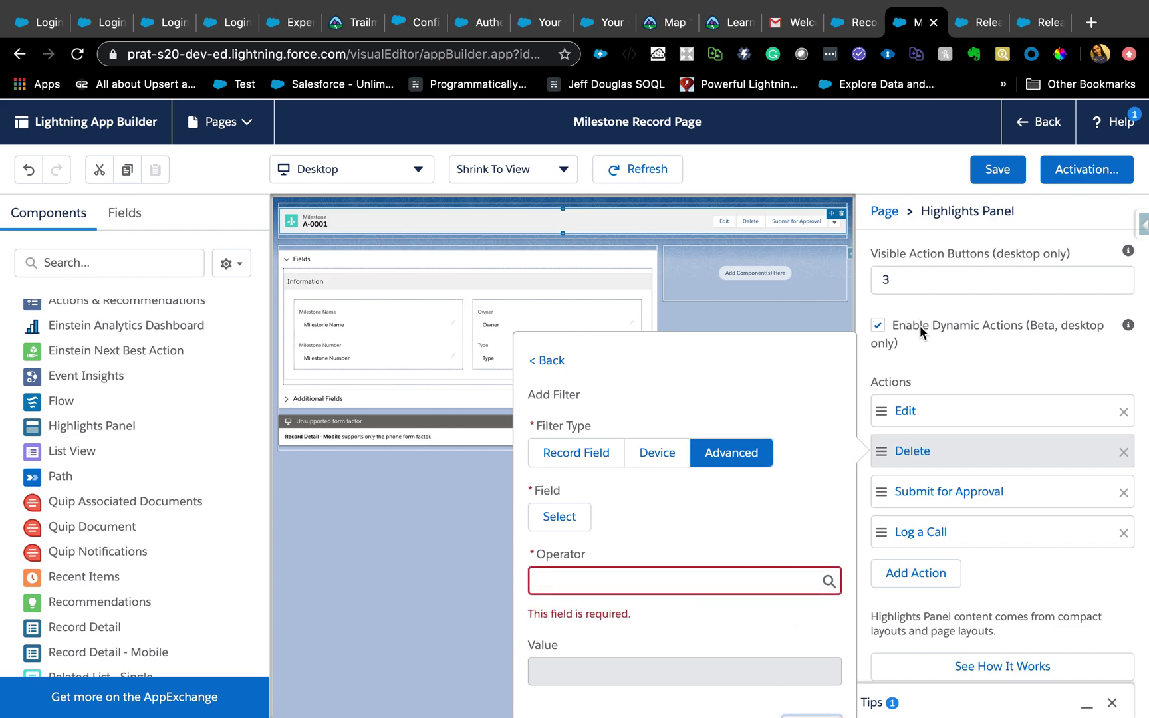
{"action": "left_click", "coordinate": [958, 360]}
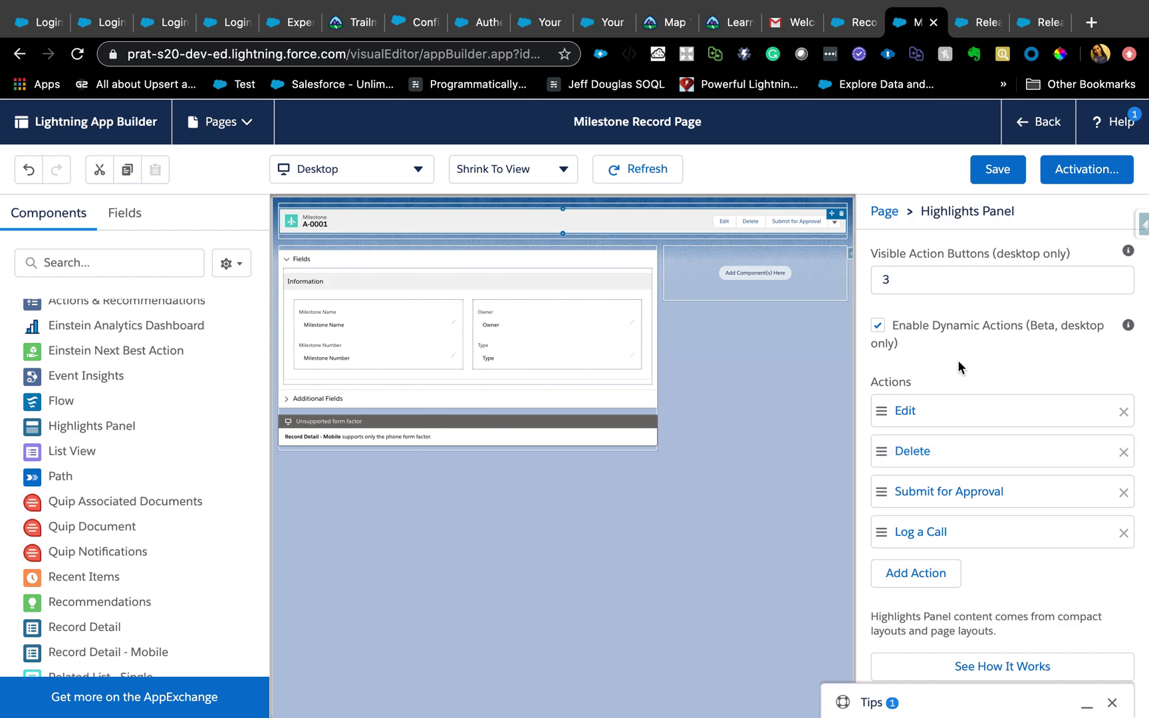
{"action": "left_click", "coordinate": [885, 705]}
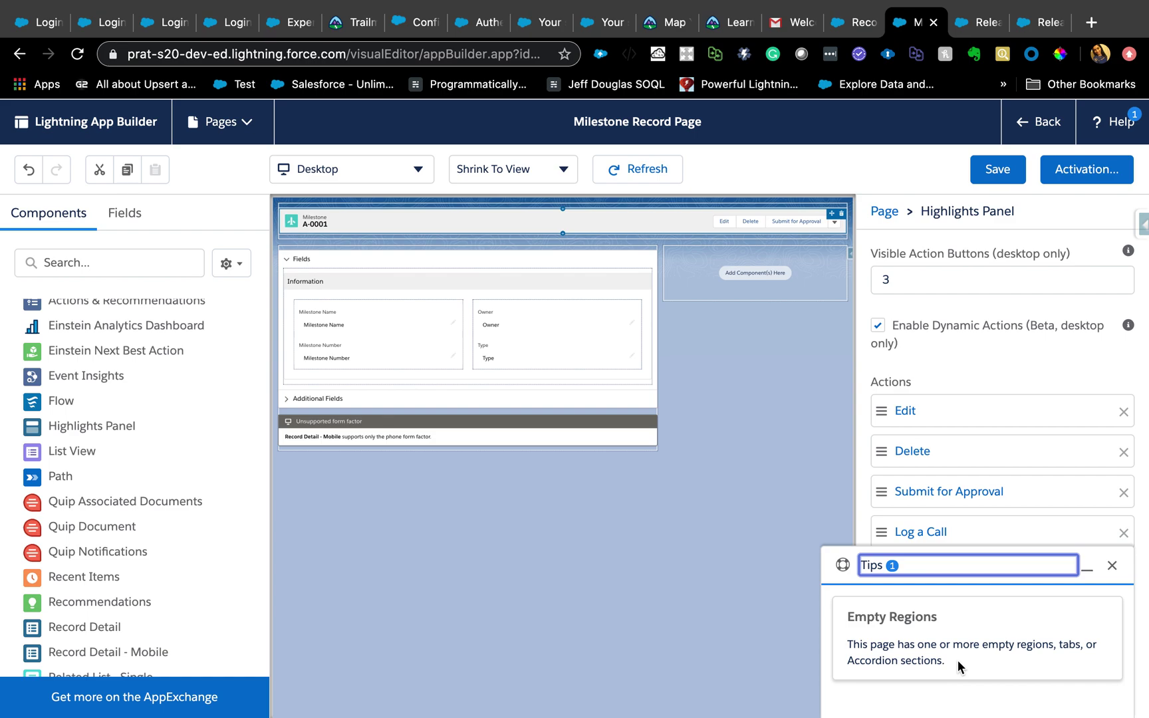
Dismiss the Tips panel, confirm Owner's UI Behavior is Read-Only, and save the Milestone Record Page
{"action": "left_click", "coordinate": [651, 634]}
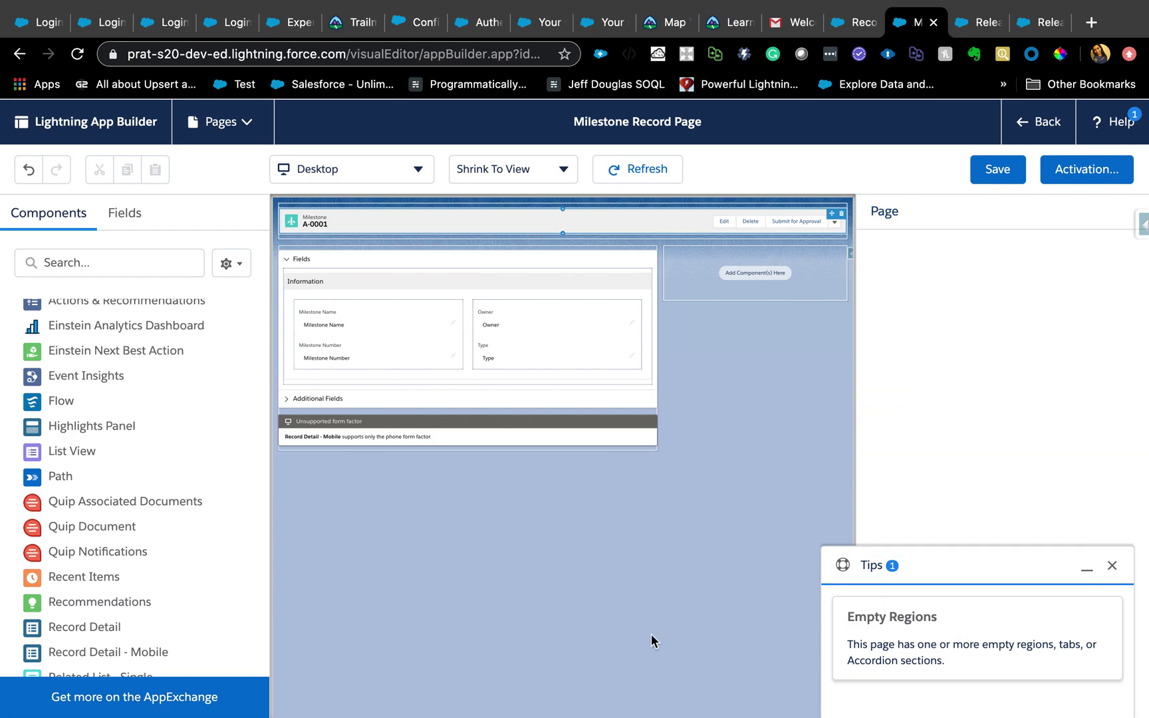
{"action": "left_click", "coordinate": [1110, 565]}
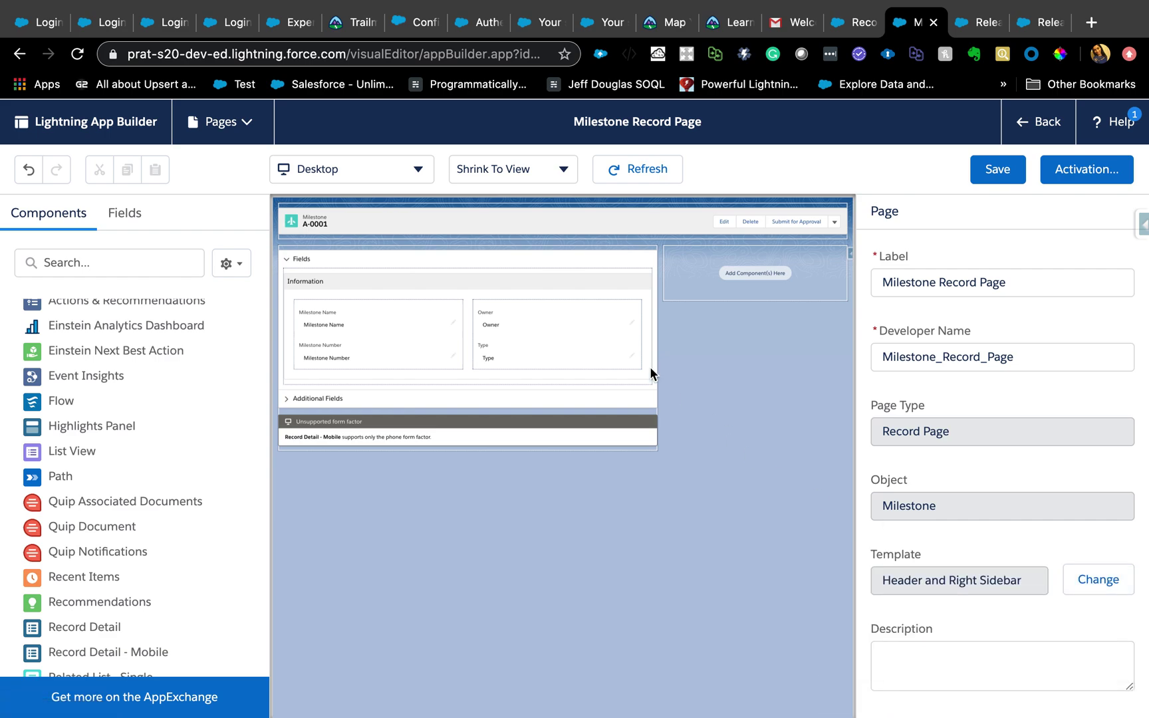
{"action": "left_click", "coordinate": [508, 308]}
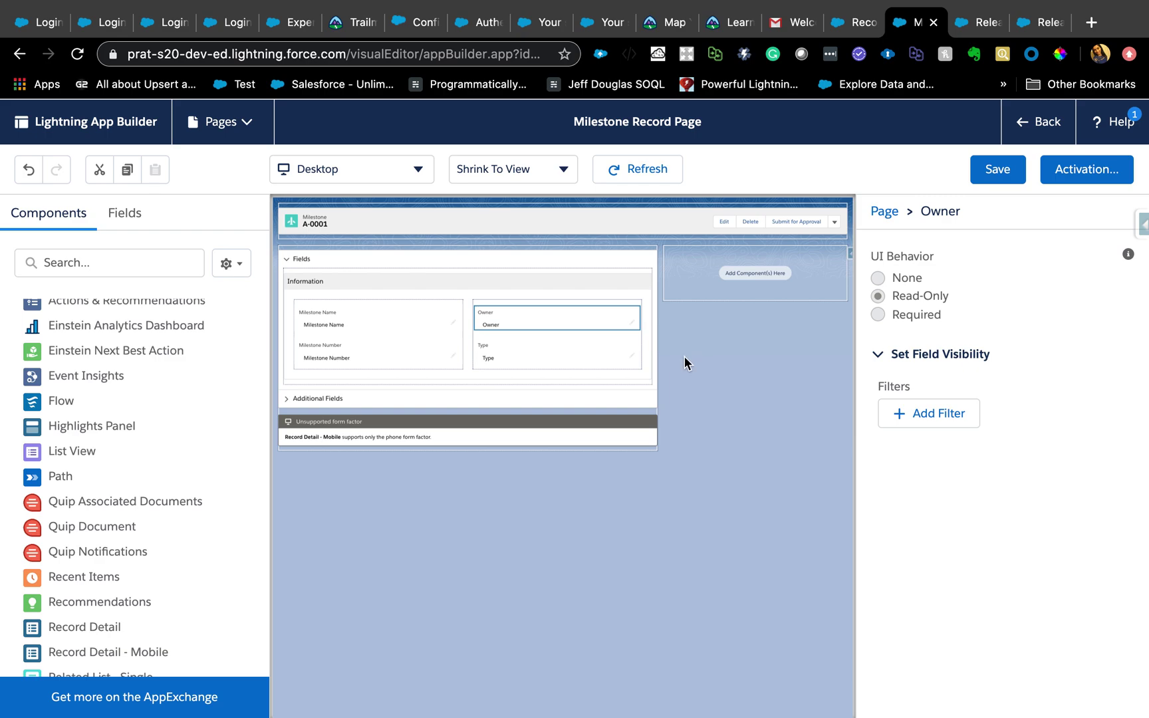
{"action": "left_click", "coordinate": [715, 359]}
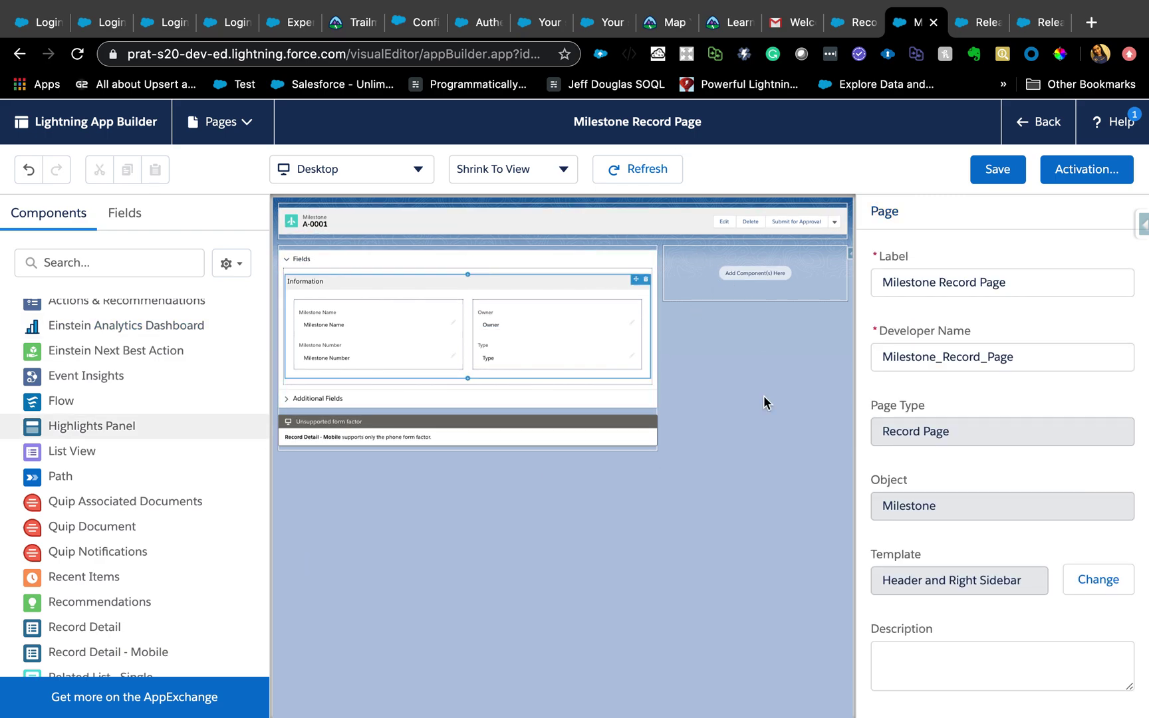
{"action": "left_click", "coordinate": [994, 171]}
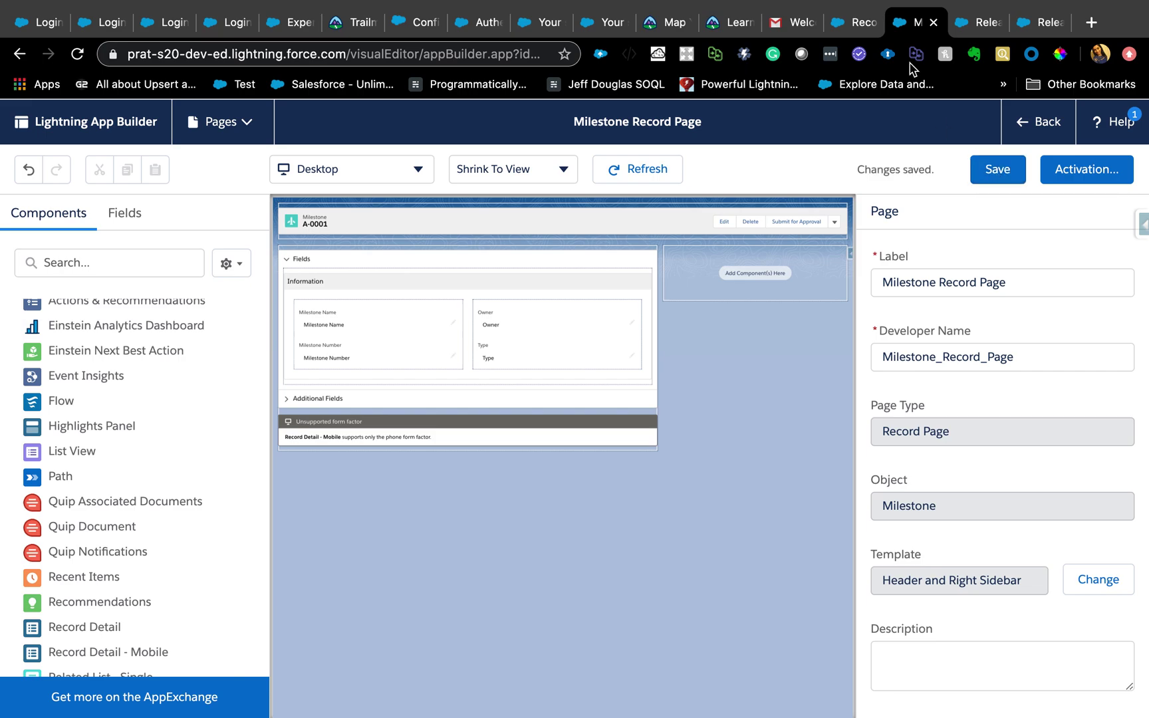
Go back from the App Builder to the Milestone record and open the Opportunities tab
{"action": "left_click", "coordinate": [854, 24]}
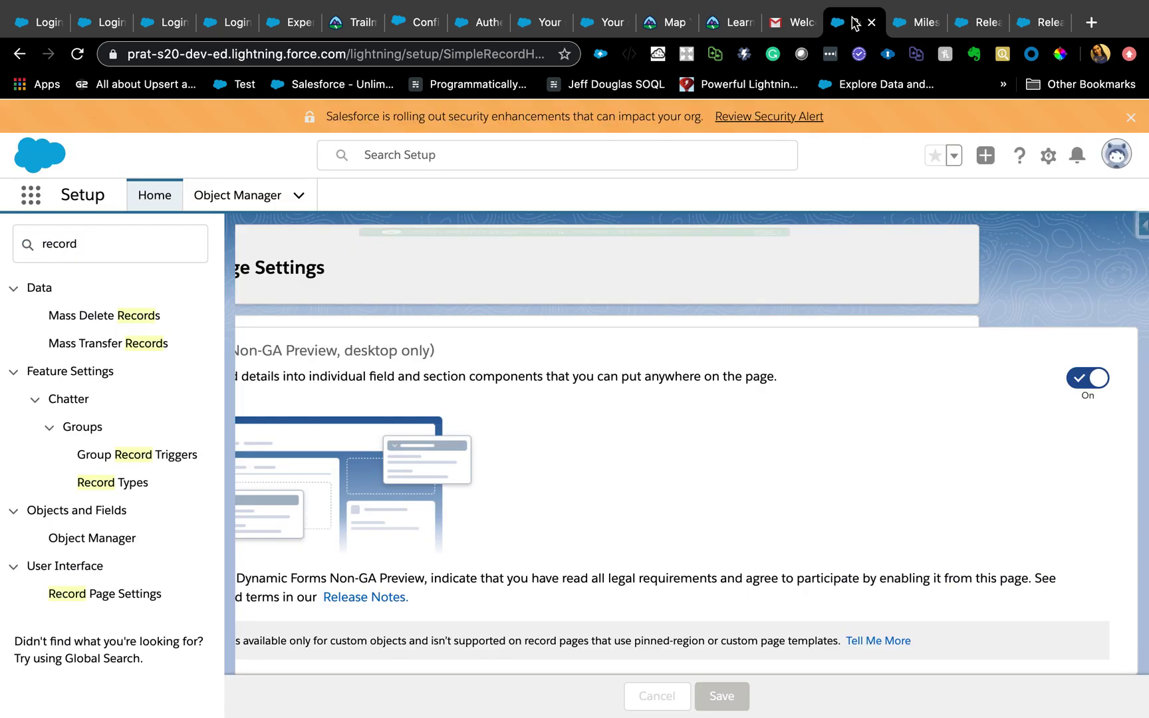
{"action": "left_click", "coordinate": [916, 24]}
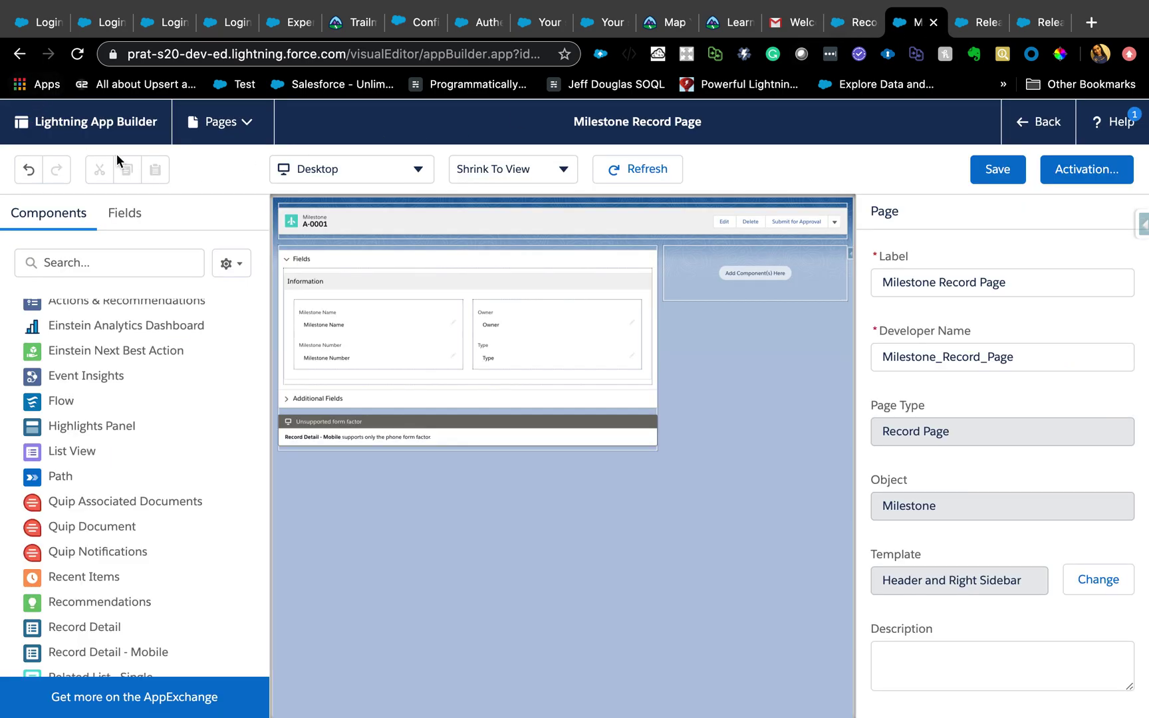
{"action": "left_click", "coordinate": [1058, 125]}
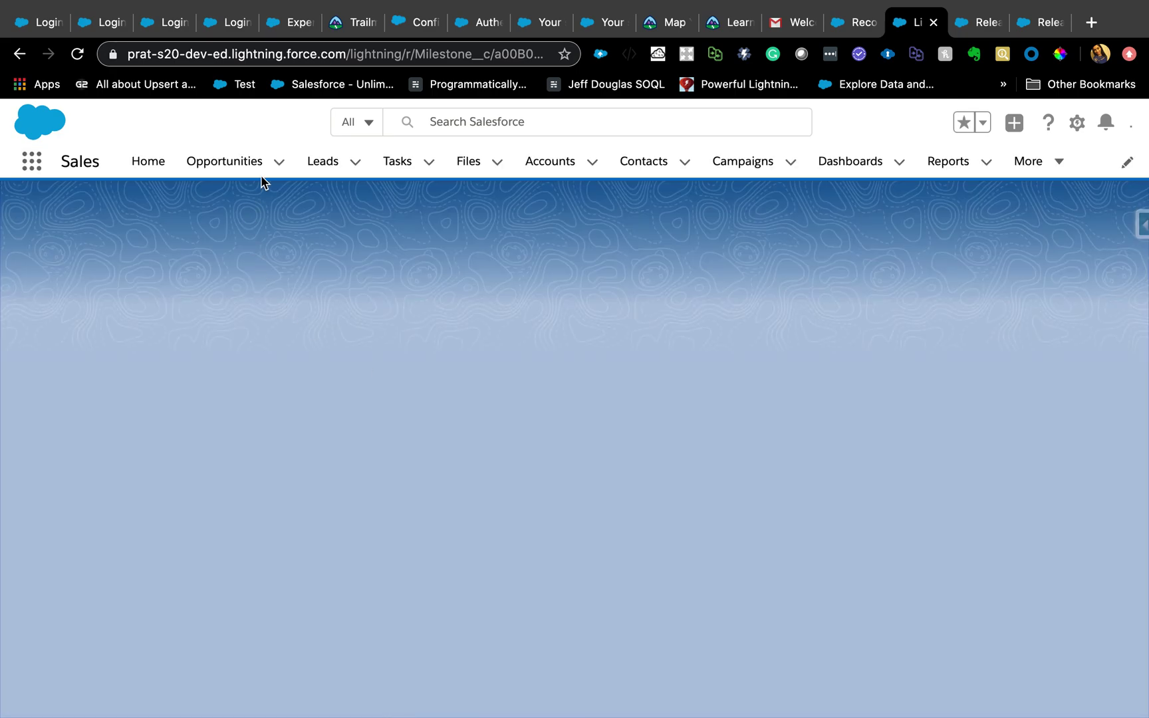
{"action": "left_click", "coordinate": [223, 166]}
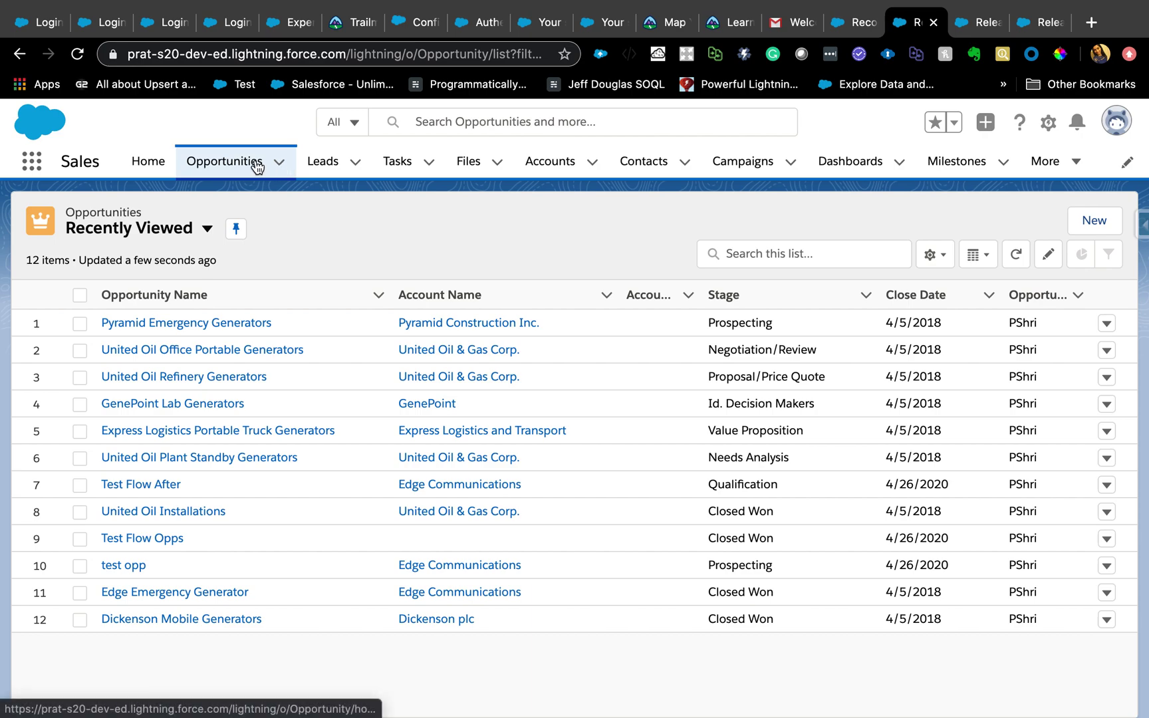
Switch the Opportunities list to the All Opportunities view shown as a Kanban board
{"action": "left_click", "coordinate": [208, 231]}
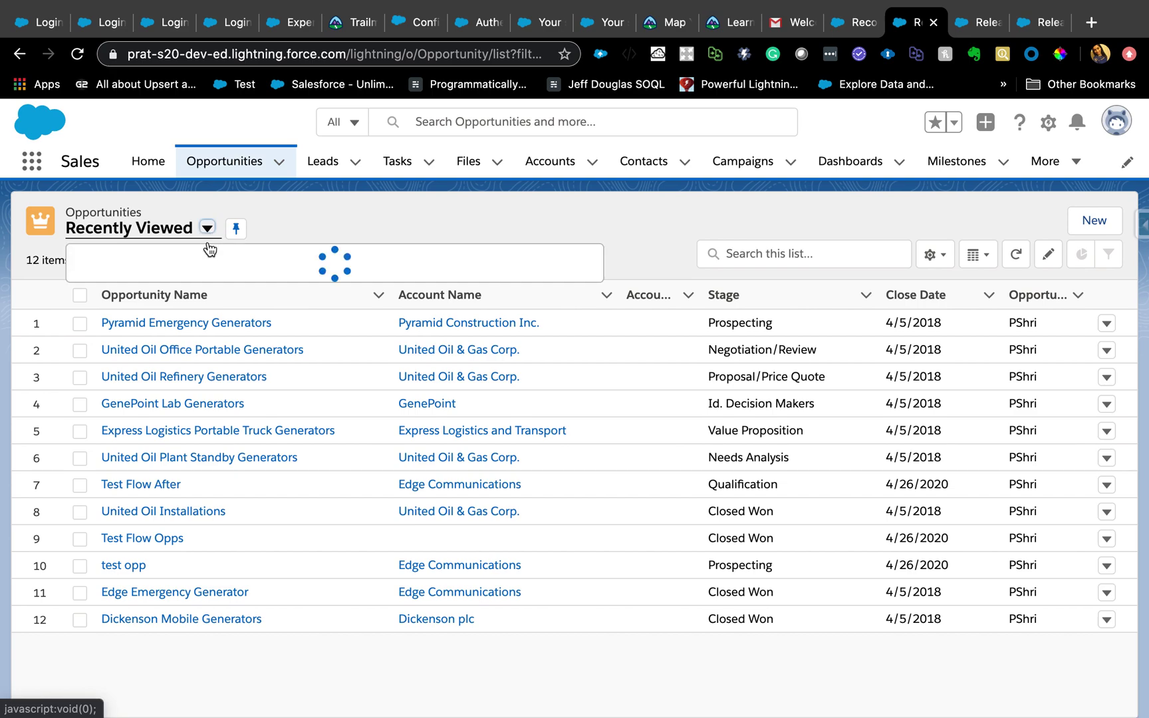
{"action": "left_click", "coordinate": [160, 339]}
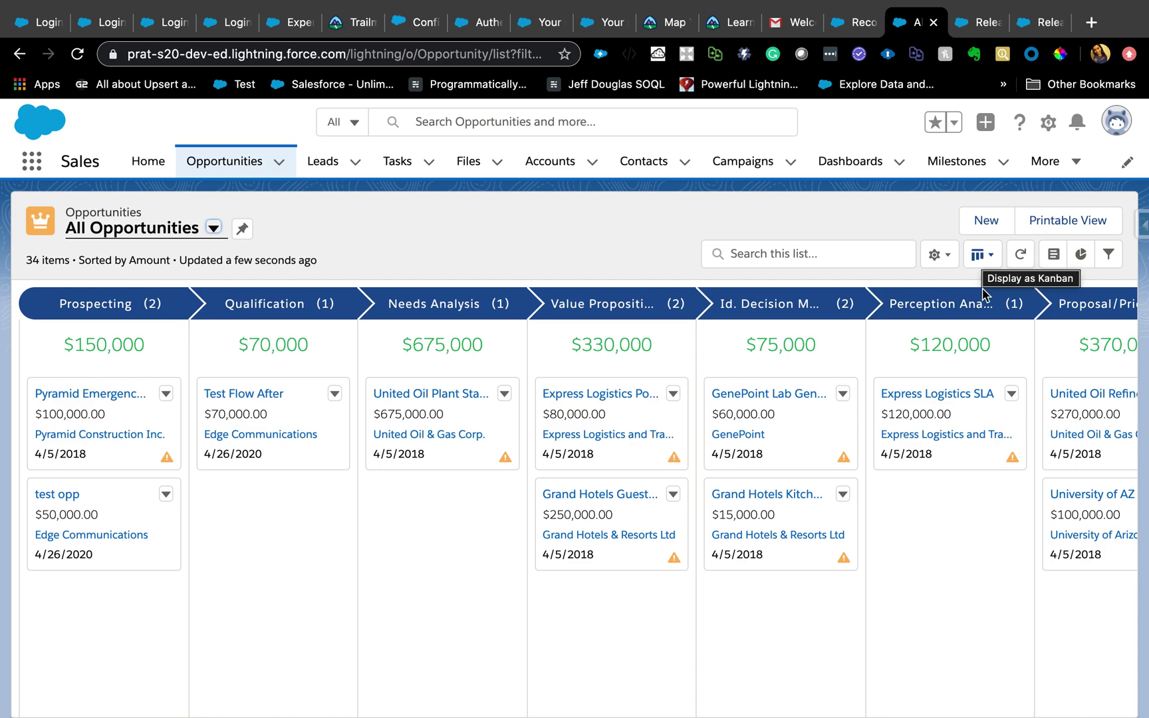
{"action": "scroll", "coordinate": [674, 547], "scroll_direction": "right", "scroll_amount": 3}
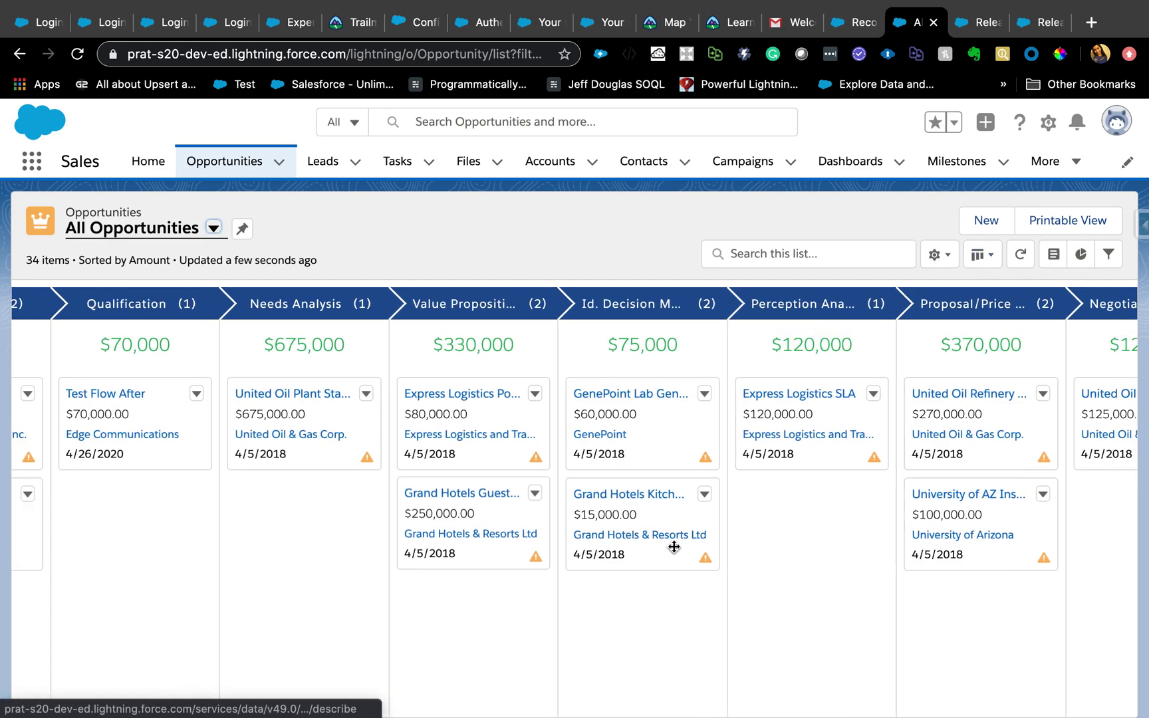
{"action": "scroll", "coordinate": [674, 546], "scroll_direction": "right", "scroll_amount": 2}
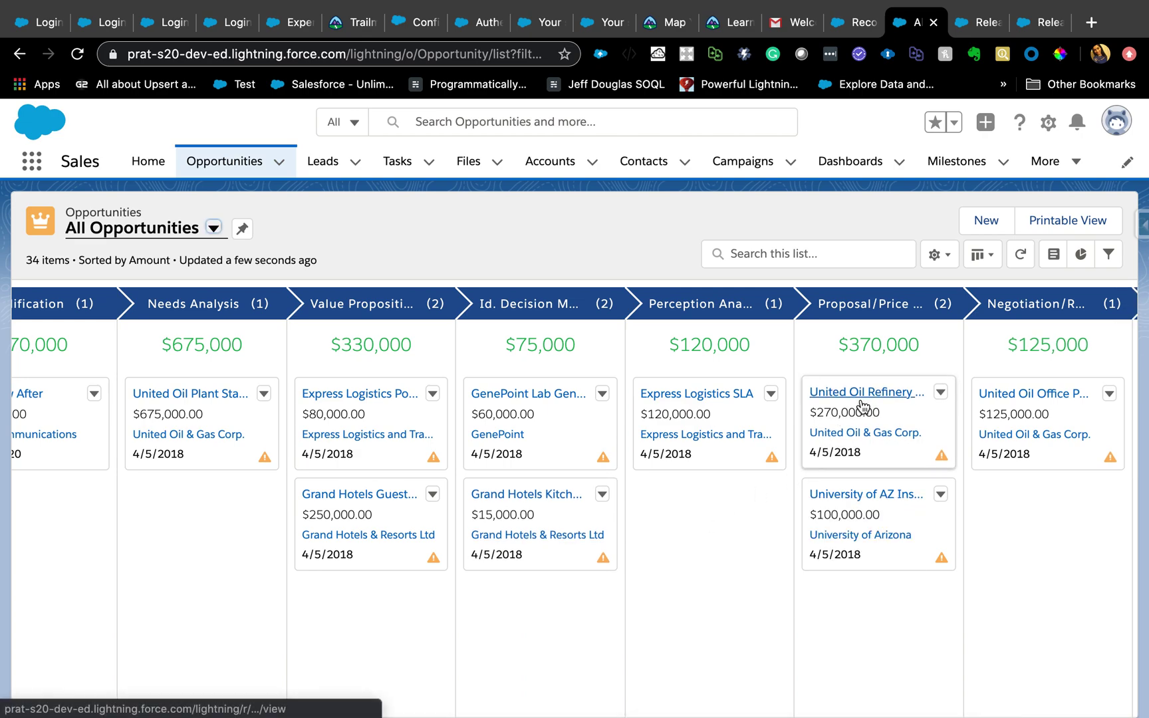
Drag the United Oil Refinery deal to Negotiation/Review, then to Closed Won
{"action": "left_click_drag", "start_coordinate": [874, 417], "coordinate": [981, 453]}
{"action": "scroll", "coordinate": [982, 452], "scroll_direction": "right", "scroll_amount": 5}
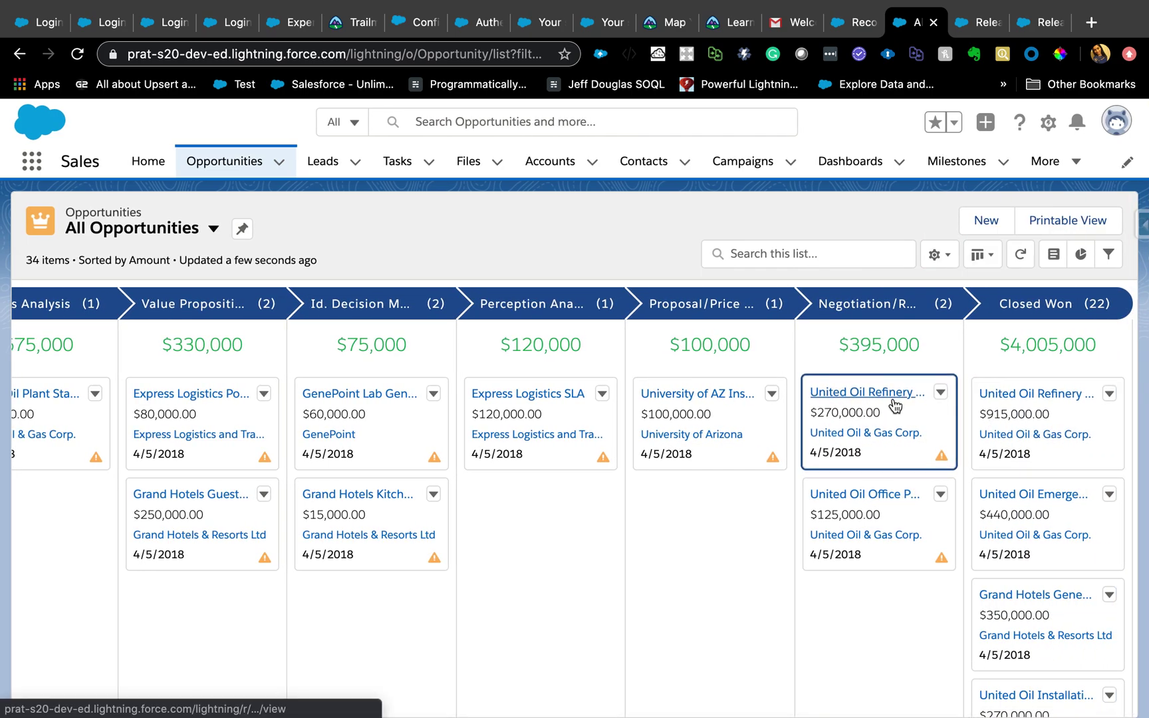
{"action": "left_click_drag", "start_coordinate": [901, 403], "coordinate": [1012, 403]}
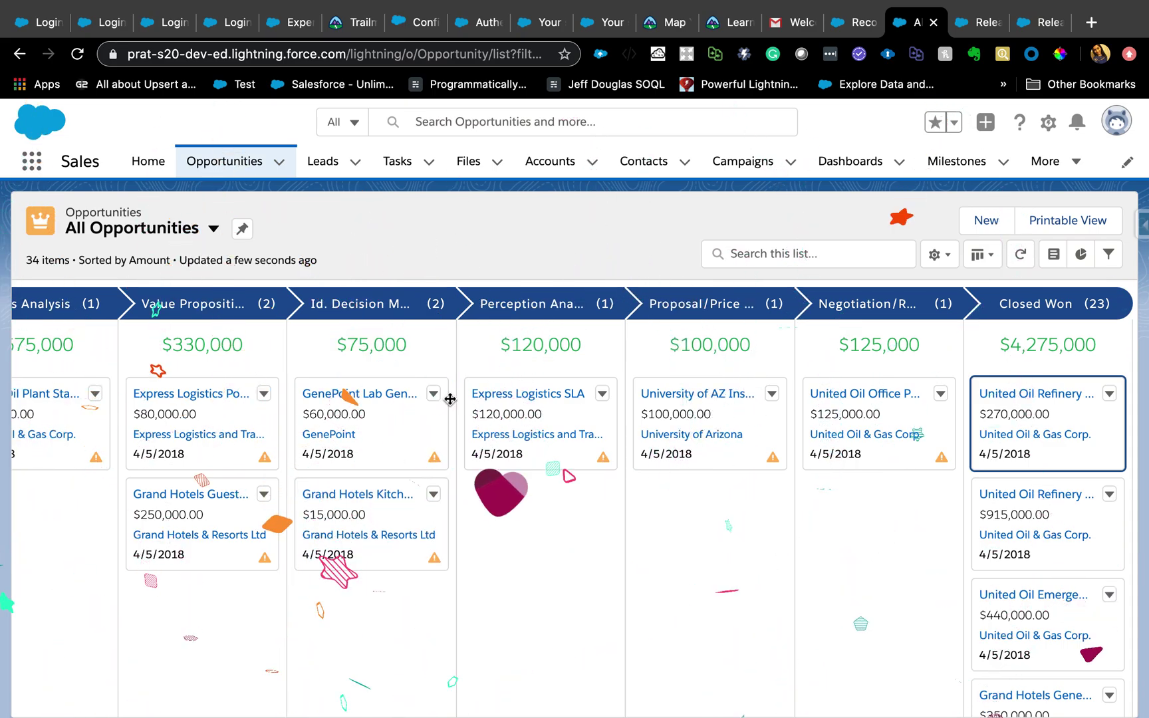
{"action": "scroll", "coordinate": [451, 527], "scroll_direction": "left", "scroll_amount": 3}
{"action": "scroll", "coordinate": [451, 527], "scroll_direction": "left", "scroll_amount": 5}
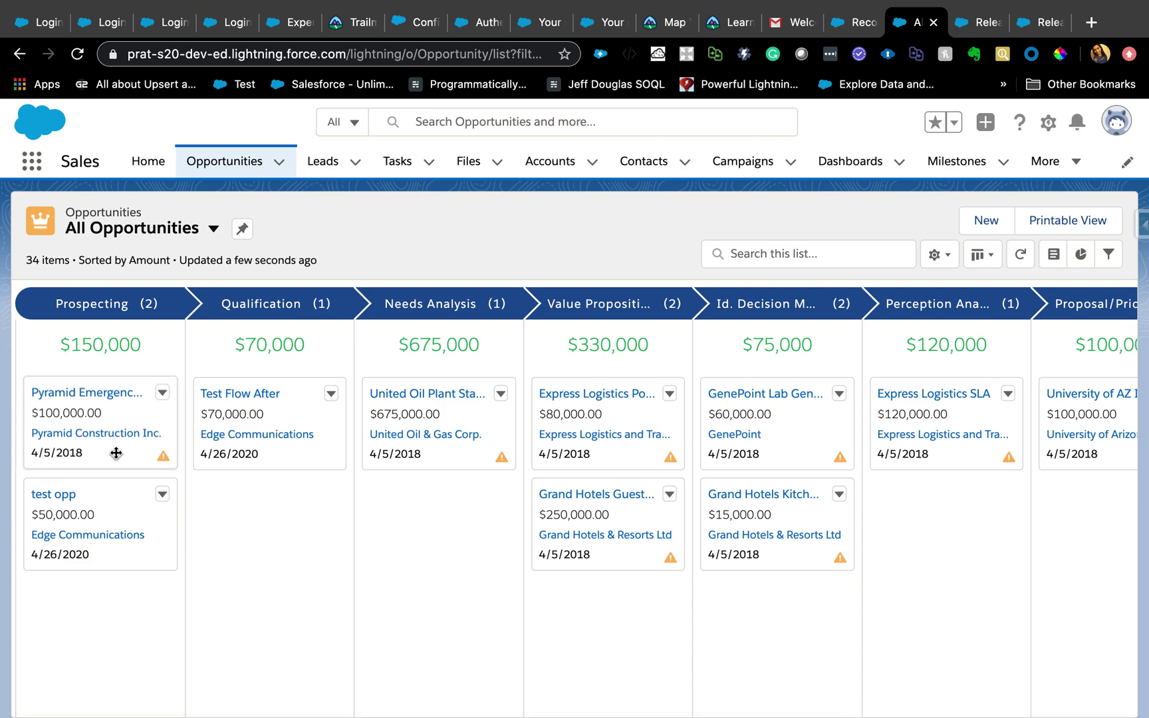
{"action": "left_click", "coordinate": [115, 409]}
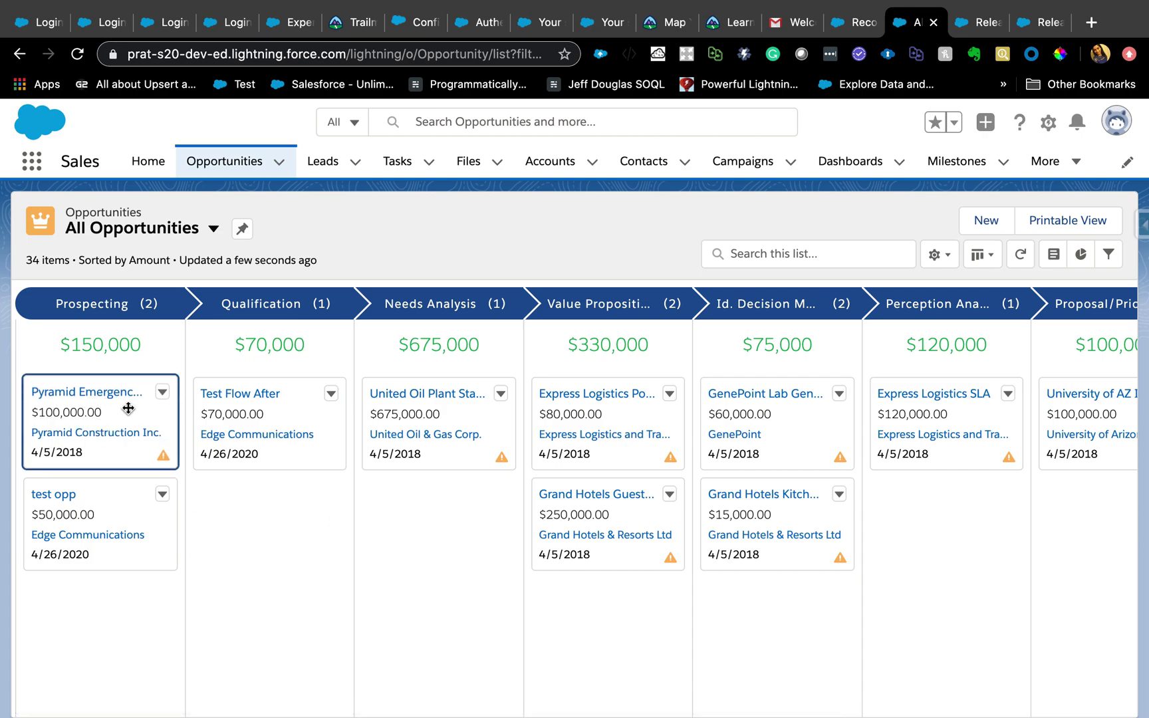
{"action": "left_click_drag", "start_coordinate": [128, 411], "coordinate": [126, 346]}
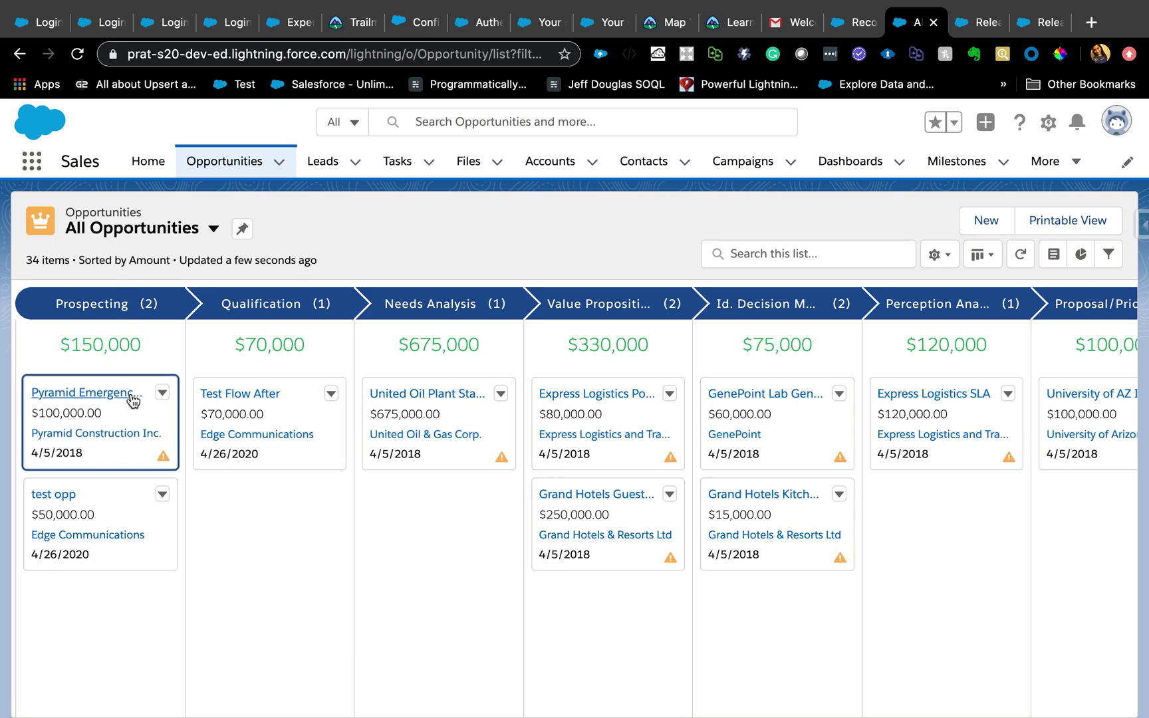
Edit the Pyramid Emergency Generators Amount from $100,000 to $1,000,000, save, and close its details
{"action": "left_click", "coordinate": [1054, 255]}
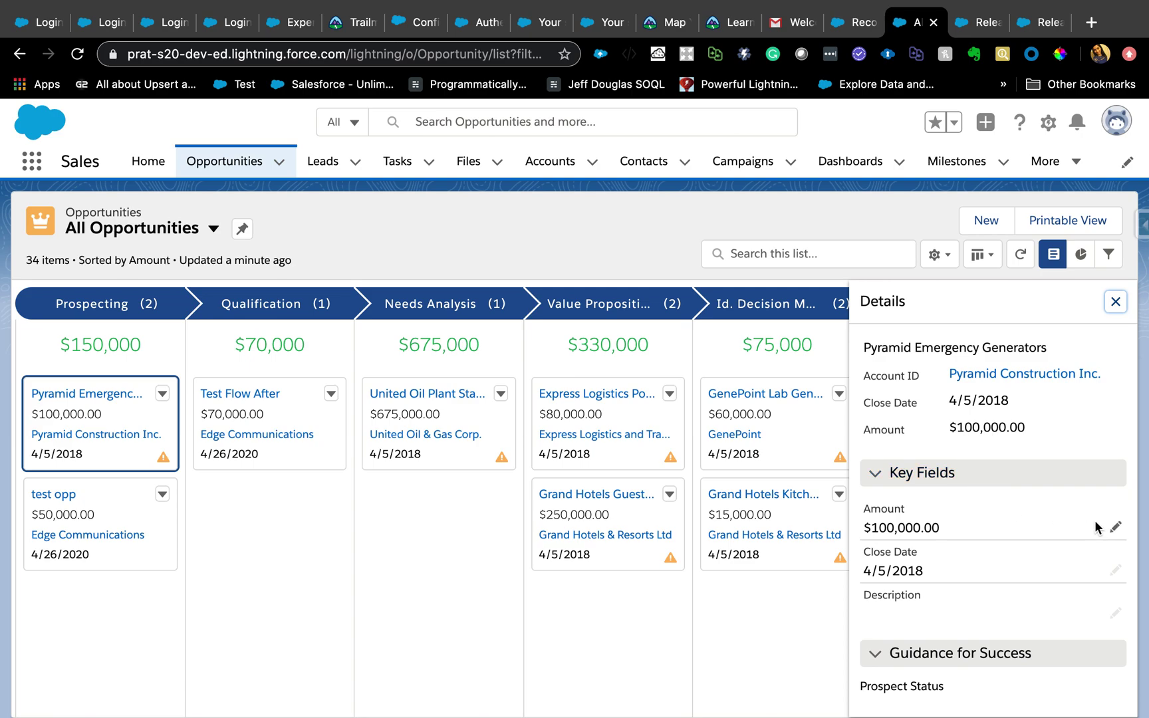
{"action": "left_click", "coordinate": [1116, 529]}
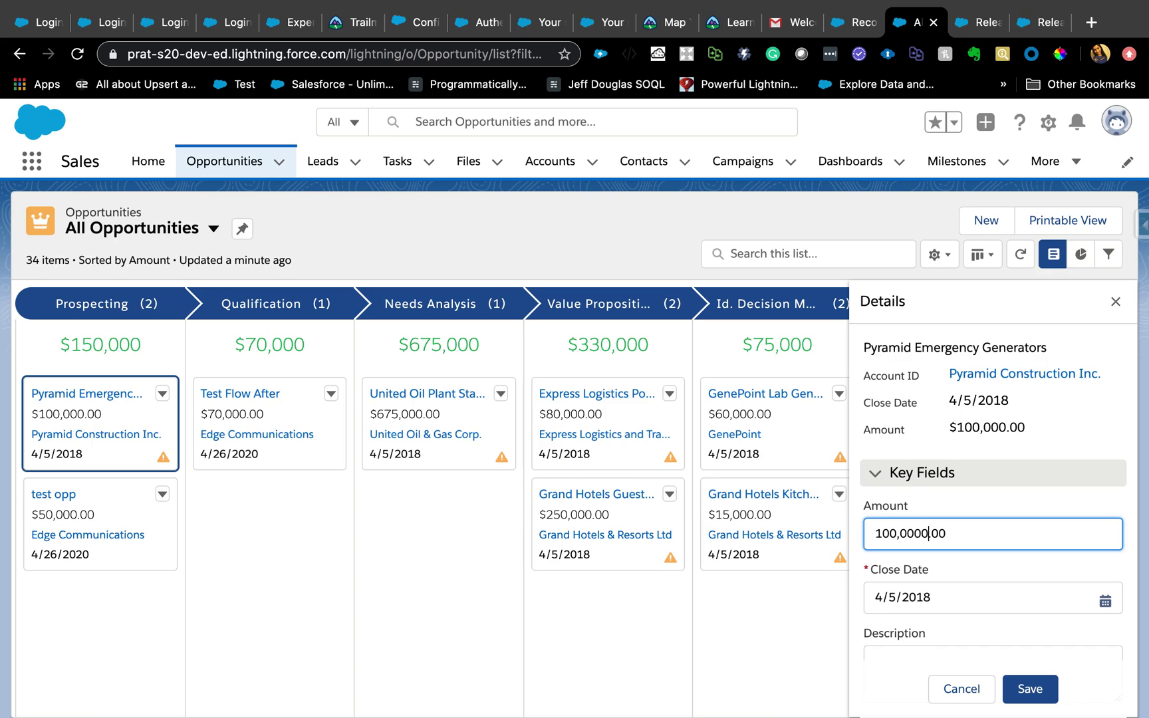
{"action": "type", "text": "0"}
{"action": "scroll", "coordinate": [931, 597], "scroll_direction": "down", "scroll_amount": 2}
{"action": "left_click", "coordinate": [1030, 690]}
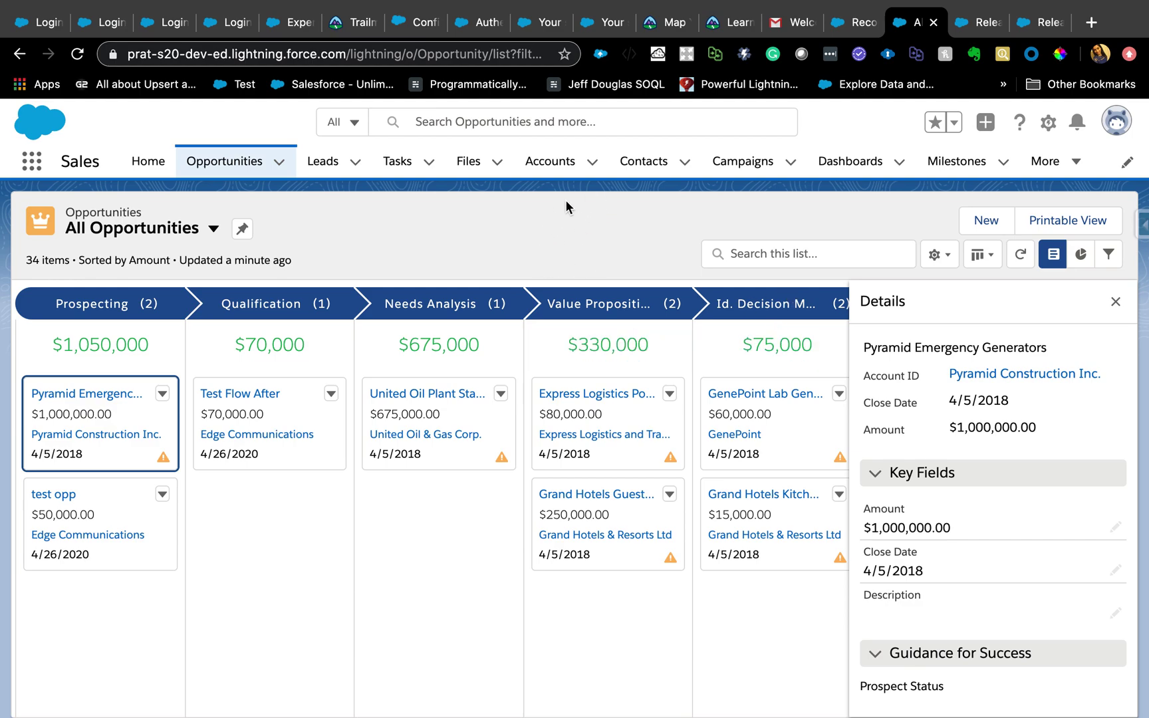
{"action": "left_click", "coordinate": [1117, 304]}
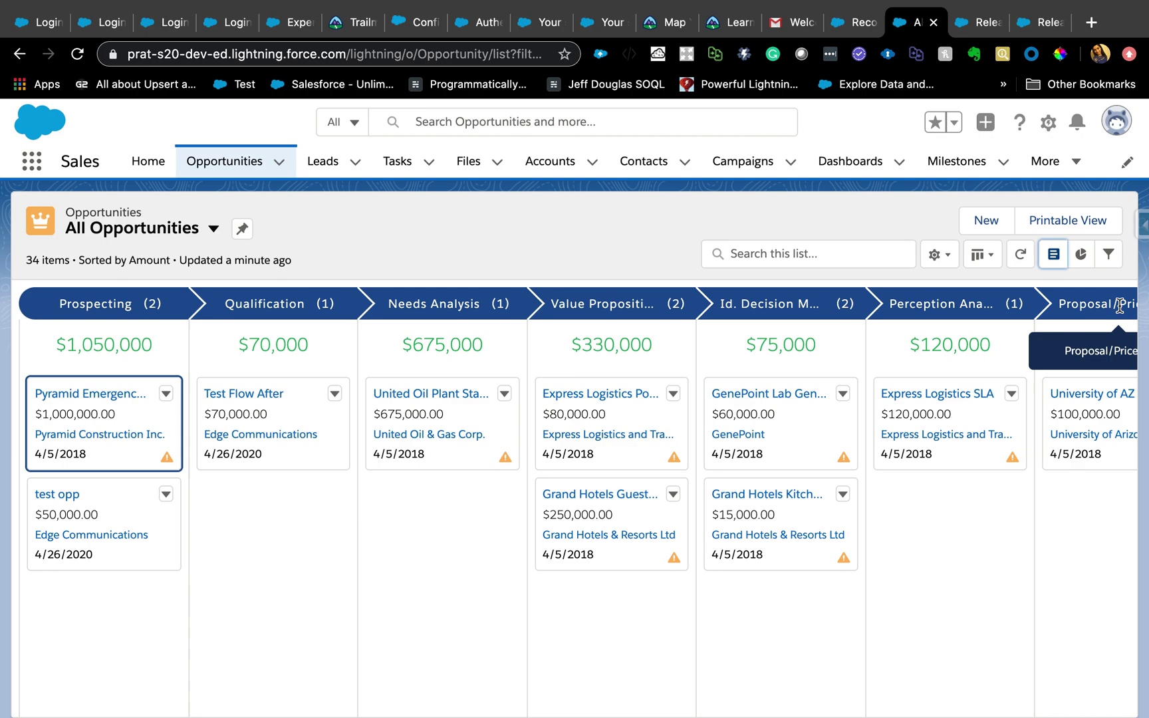
{"action": "left_click", "coordinate": [1077, 166]}
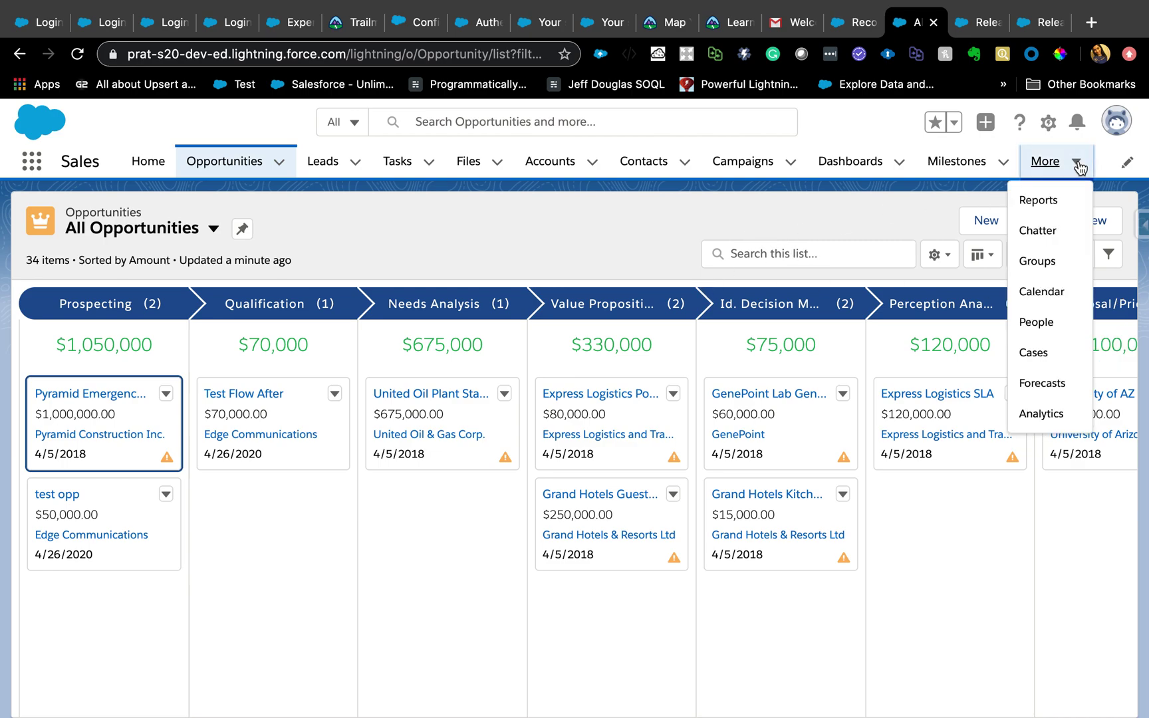
{"action": "left_click", "coordinate": [1127, 164]}
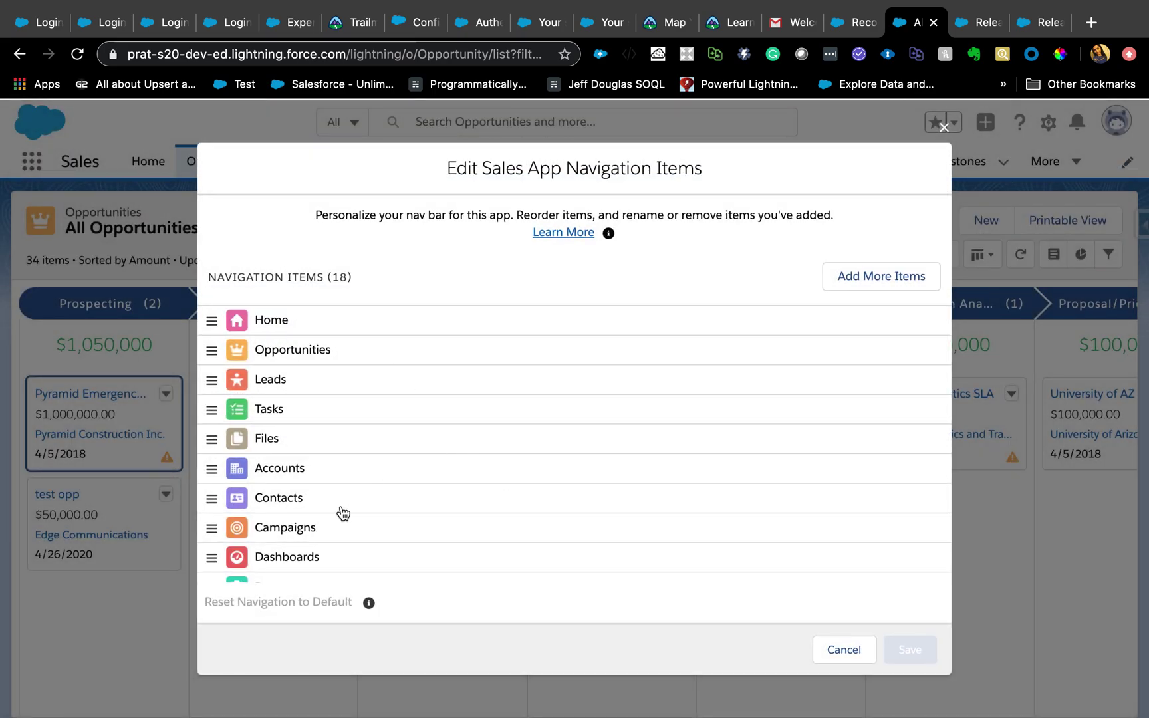
{"action": "left_click_drag", "start_coordinate": [337, 504], "coordinate": [371, 365]}
{"action": "scroll", "coordinate": [356, 494], "scroll_direction": "down", "scroll_amount": 4}
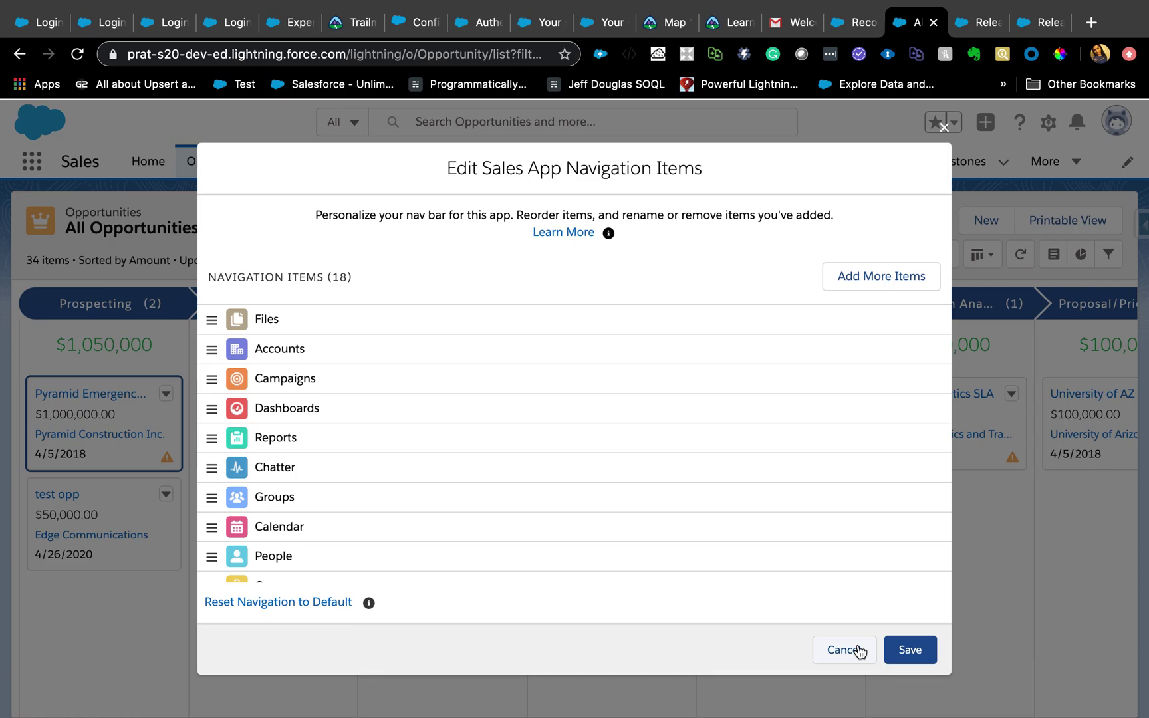
{"action": "left_click", "coordinate": [857, 650]}
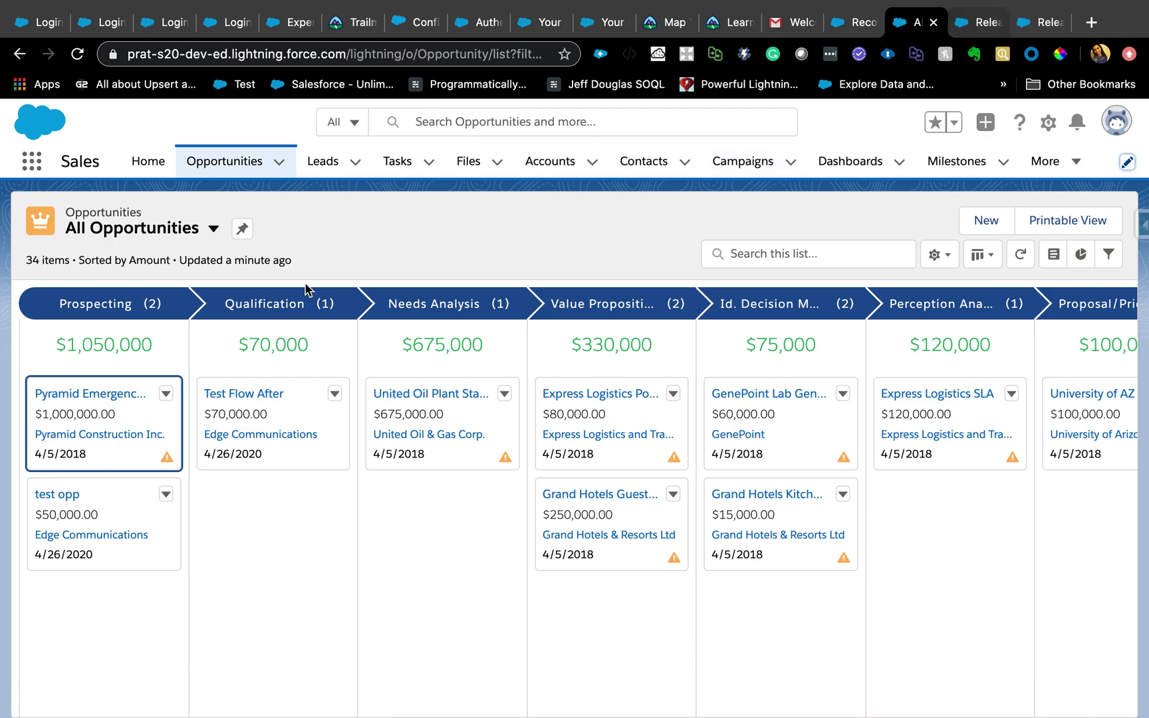
{"action": "left_click", "coordinate": [39, 172]}
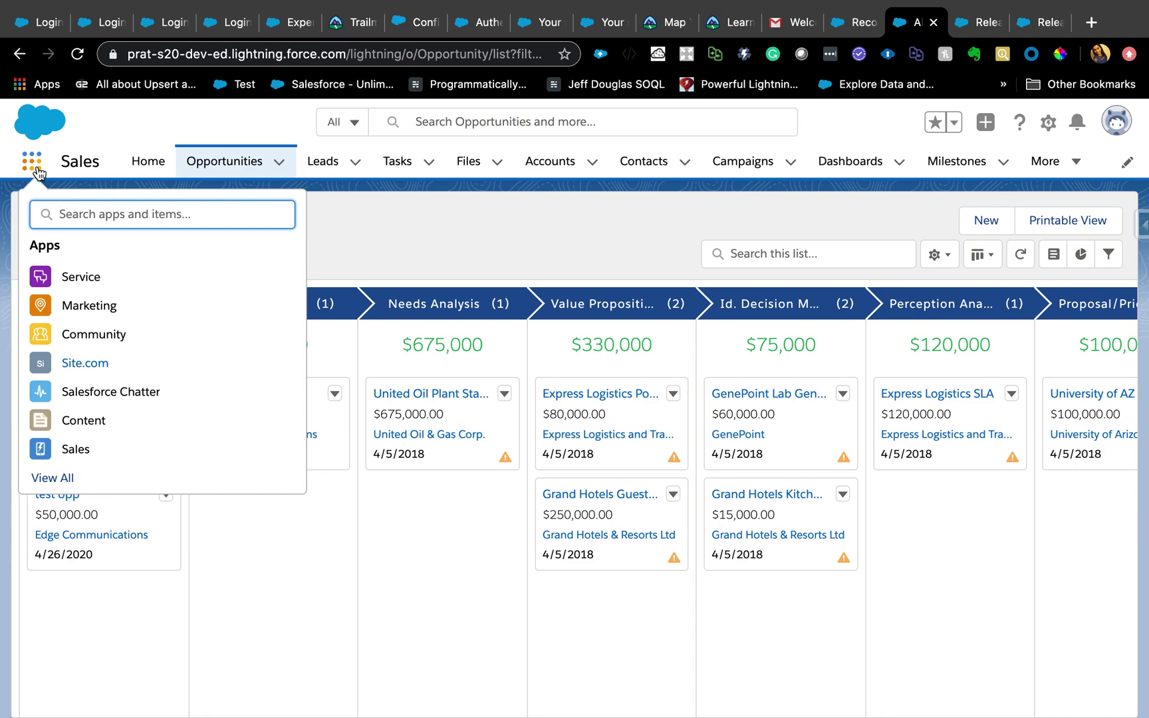
Open the Test Flow Opps task from the Tasks list and bring up its Setup menu
{"action": "type", "text": "tas"}
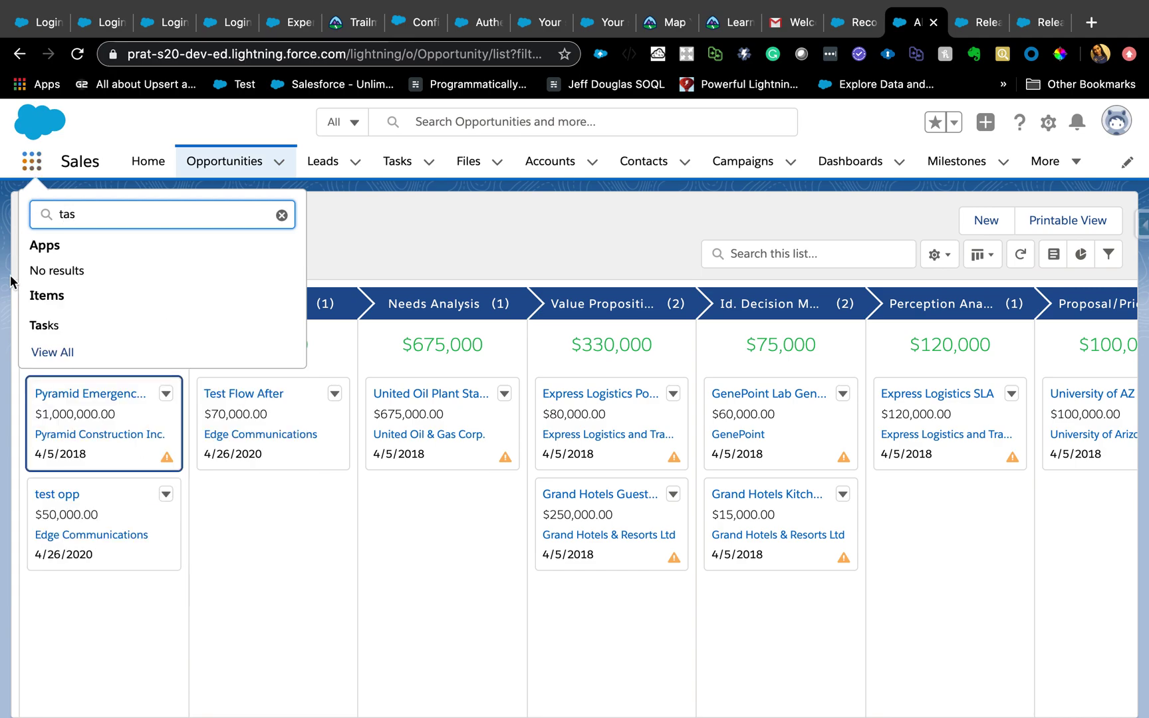
{"action": "left_click", "coordinate": [38, 327]}
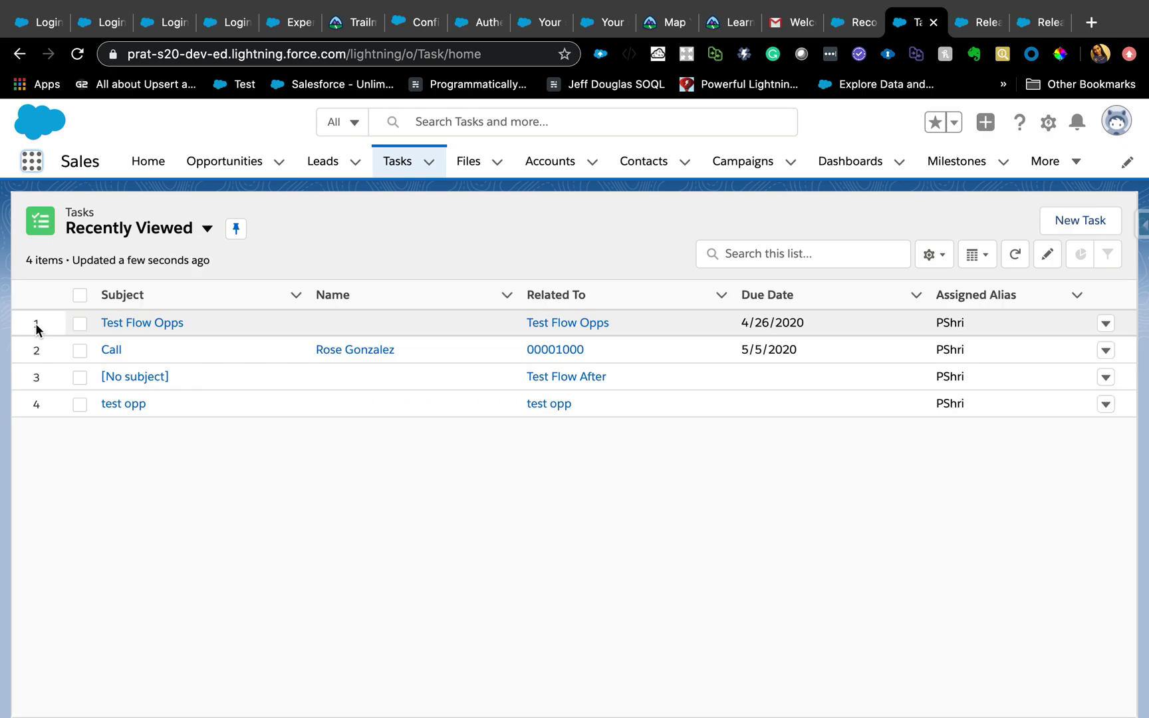
{"action": "left_click", "coordinate": [135, 327]}
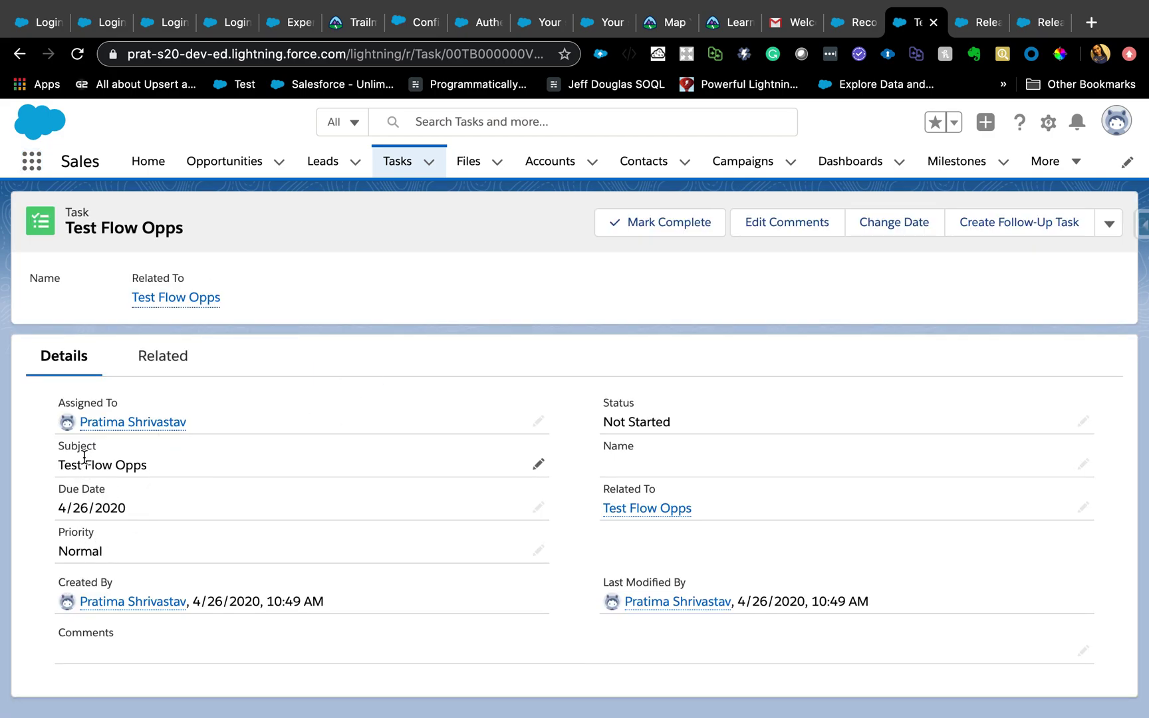
{"action": "mouse_move", "coordinate": [637, 517]}
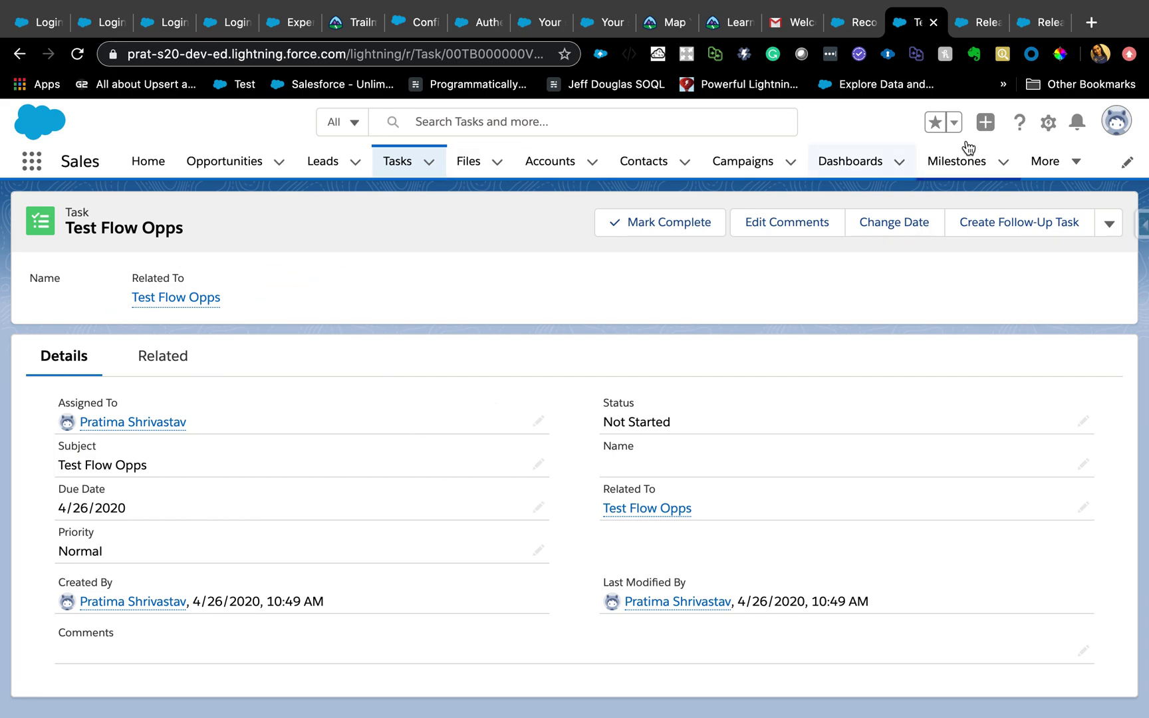
{"action": "left_click", "coordinate": [1048, 122]}
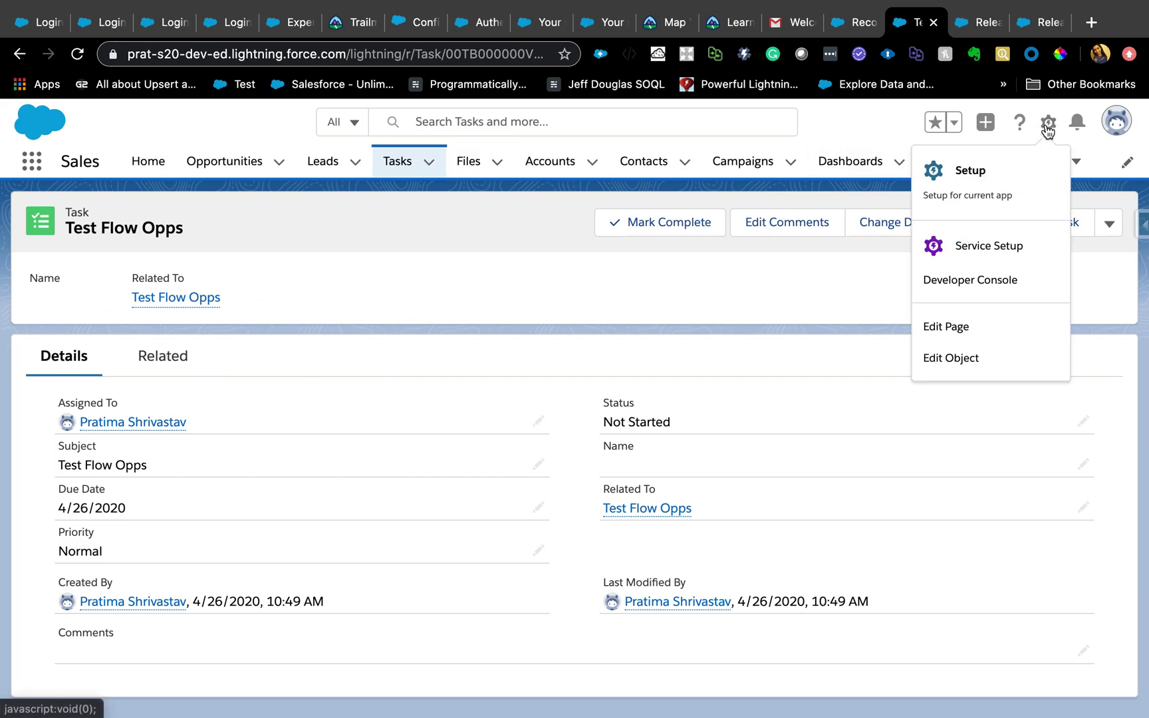
Edit the task record page and drop a Related Record component above the Details section
{"action": "left_click", "coordinate": [985, 325]}
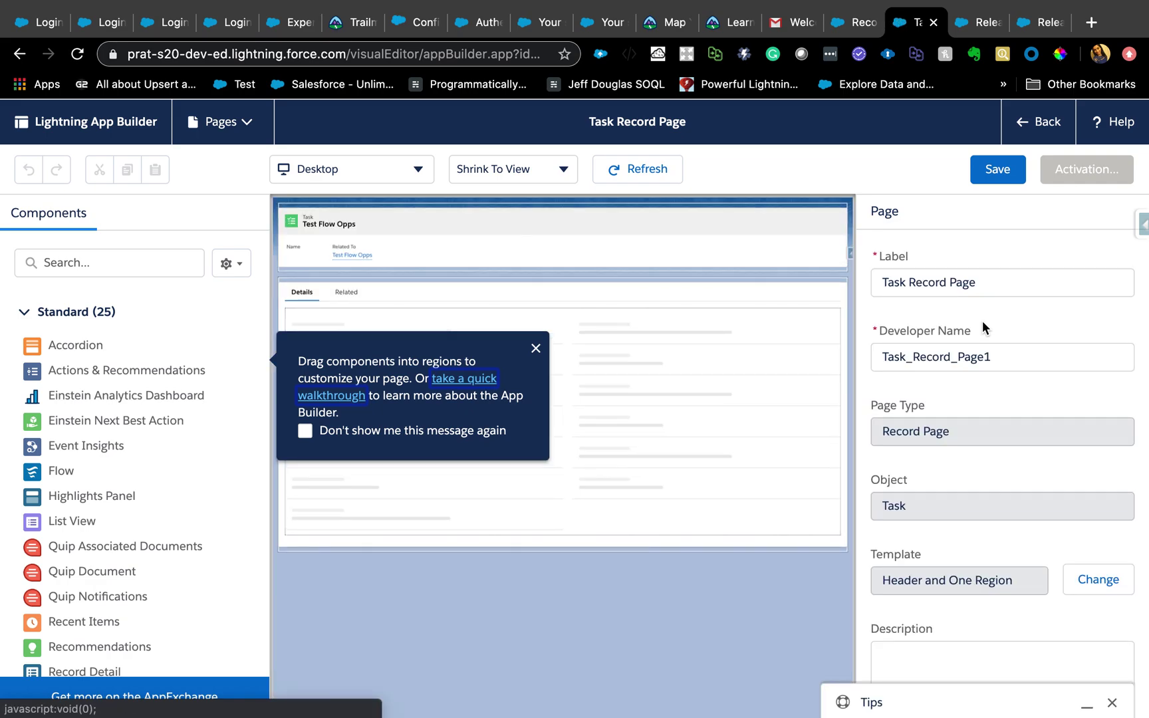
{"action": "left_click", "coordinate": [535, 348]}
{"action": "scroll", "coordinate": [163, 573], "scroll_direction": "down", "scroll_amount": 5}
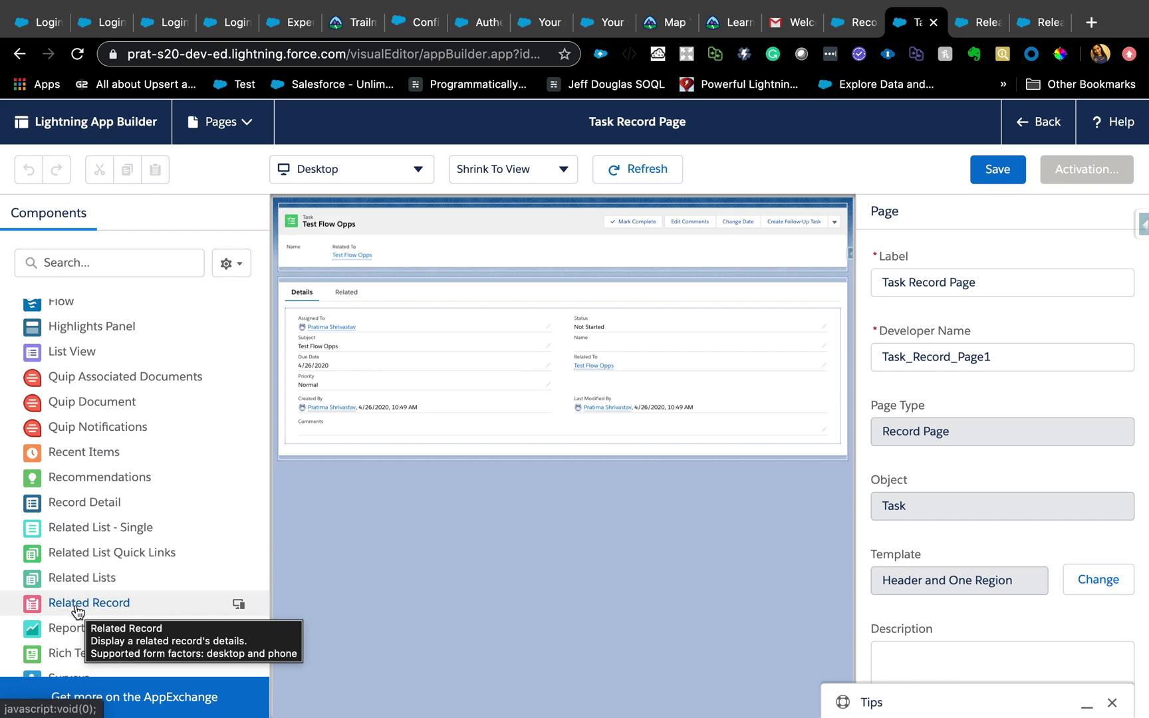
{"action": "left_click_drag", "start_coordinate": [65, 610], "coordinate": [464, 295]}
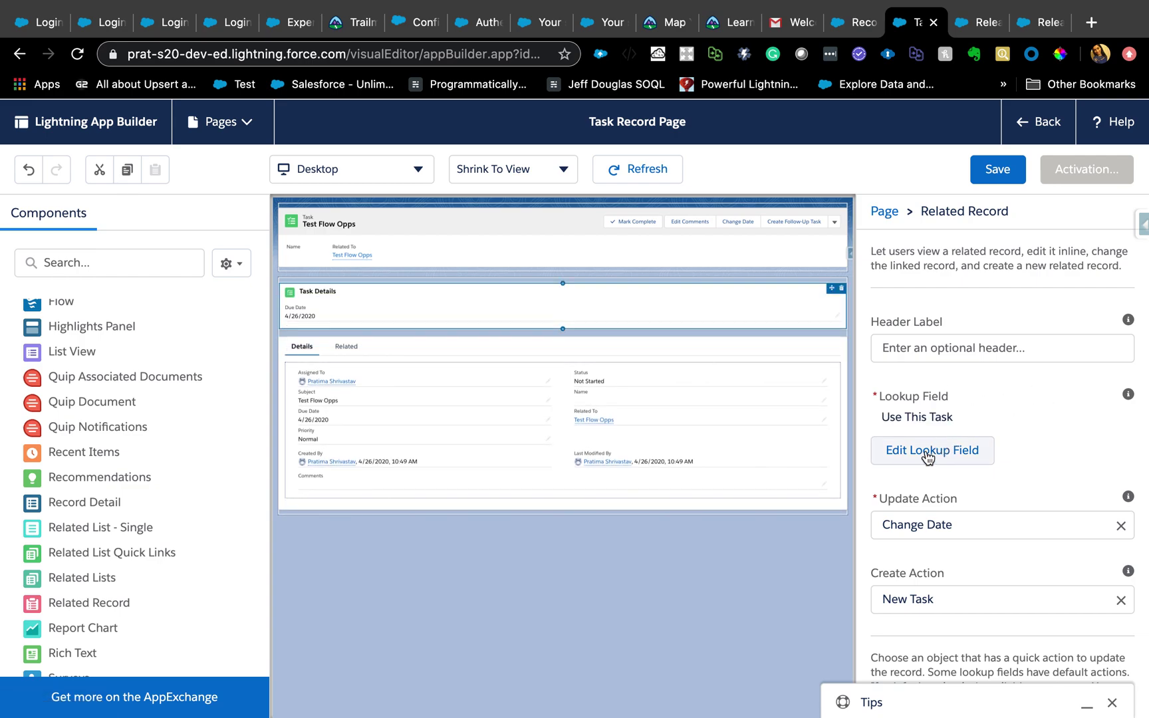
{"action": "left_click", "coordinate": [931, 453]}
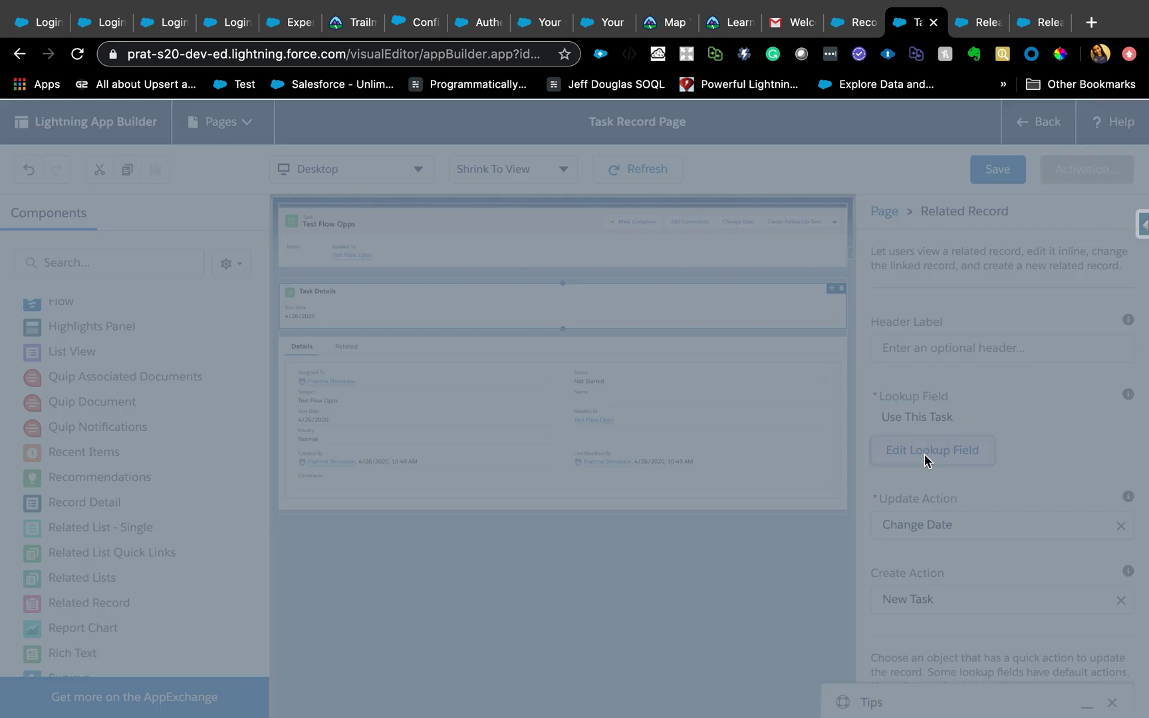
Set the Related Record component's first lookup to the task's Related To field
{"action": "left_click", "coordinate": [535, 429]}
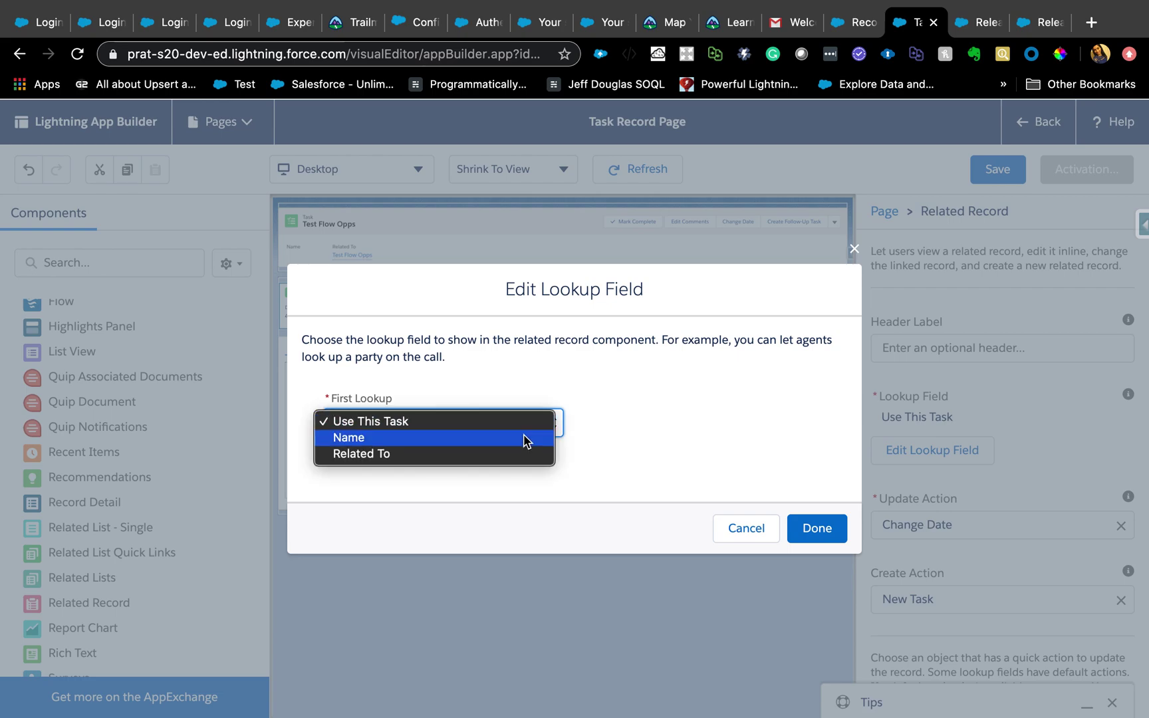
{"action": "left_click", "coordinate": [477, 454]}
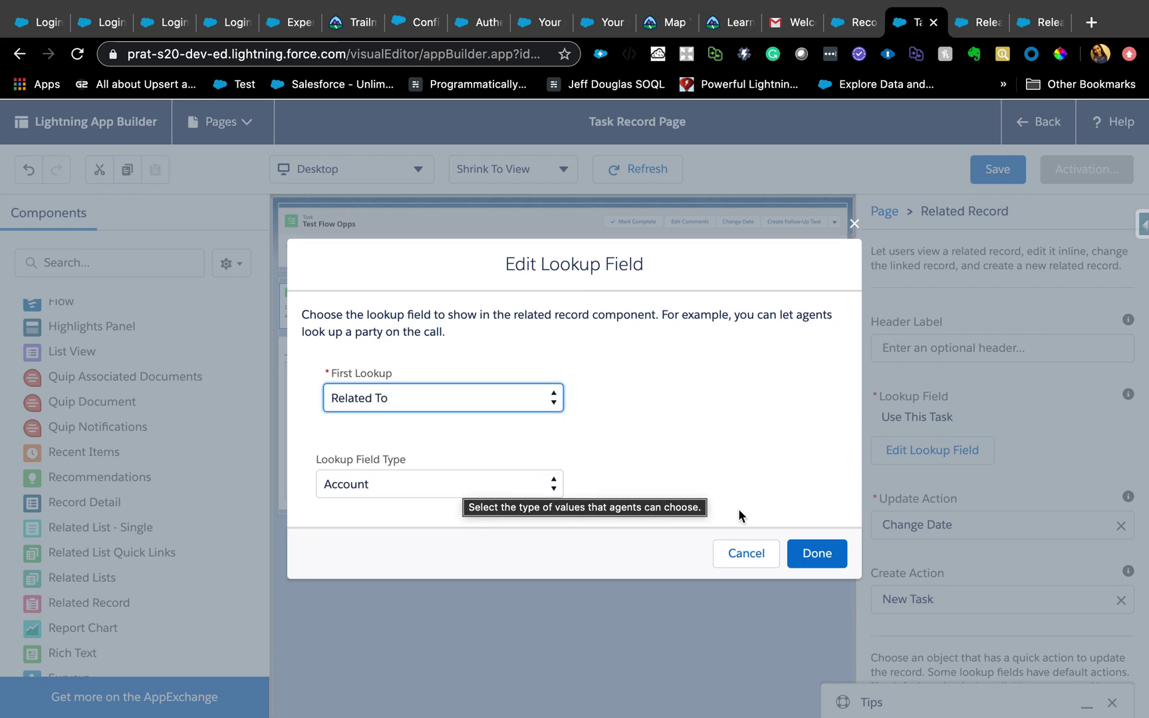
{"action": "left_click", "coordinate": [806, 560]}
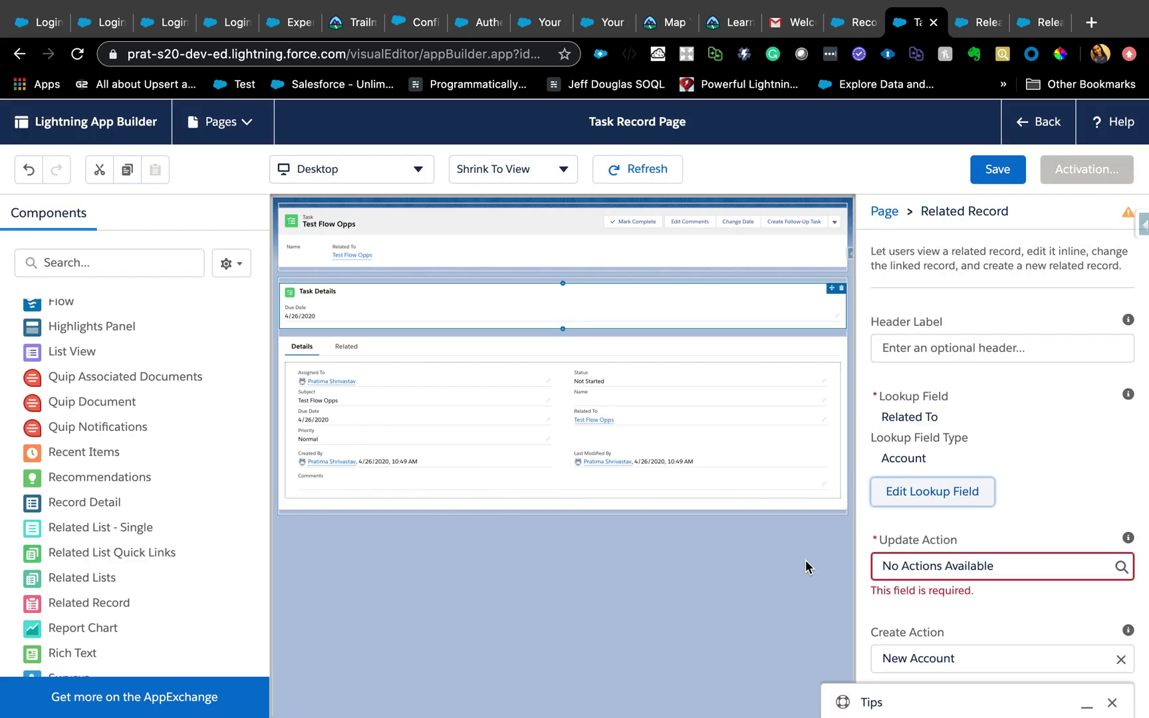
{"action": "left_click", "coordinate": [952, 562]}
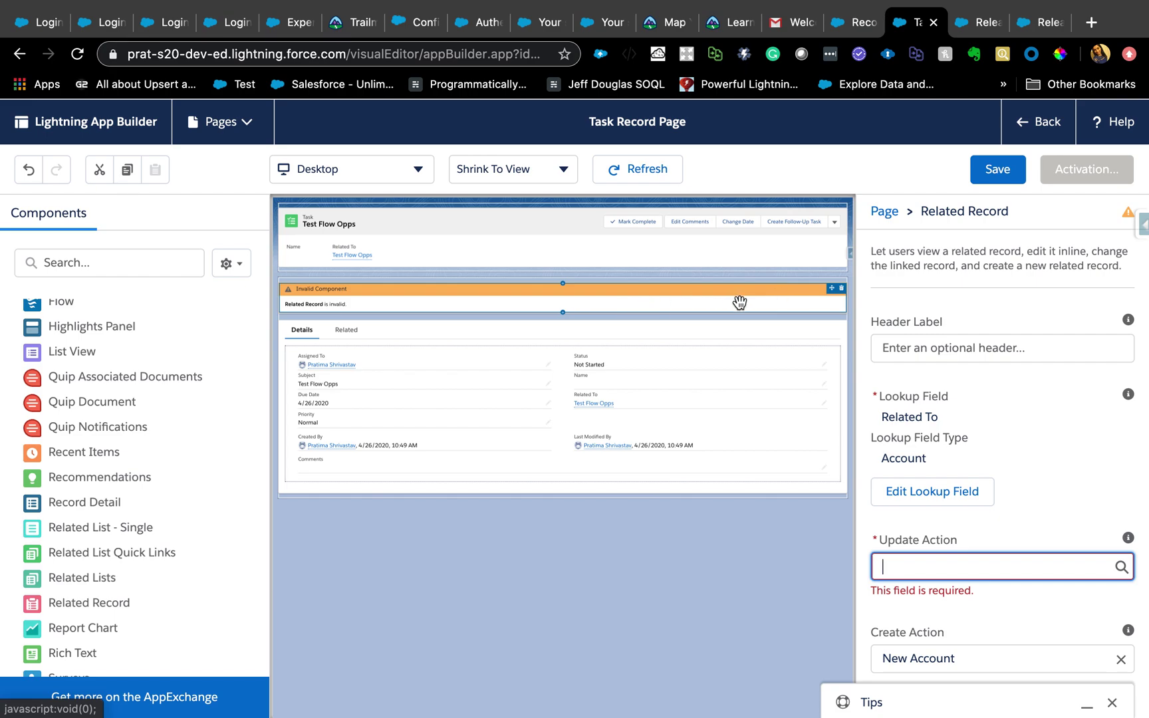
Change the Lookup Field Type to Case after briefly trying Opportunity
{"action": "left_click", "coordinate": [941, 483]}
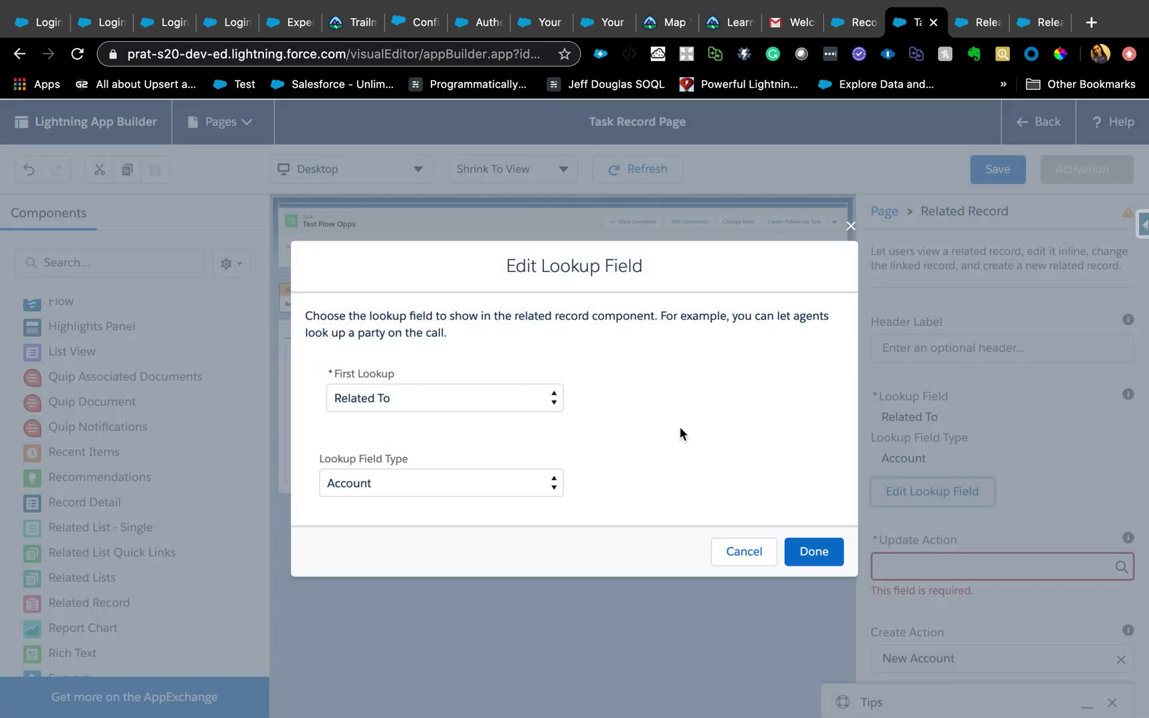
{"action": "left_click", "coordinate": [533, 482]}
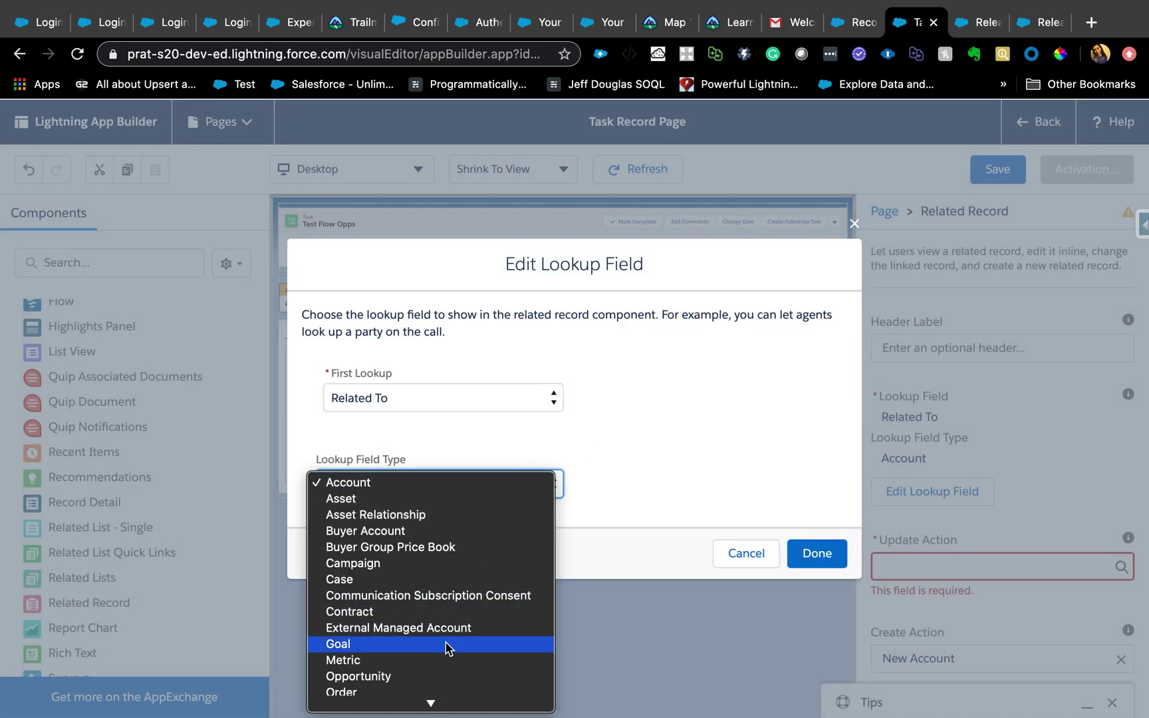
{"action": "left_click", "coordinate": [415, 677]}
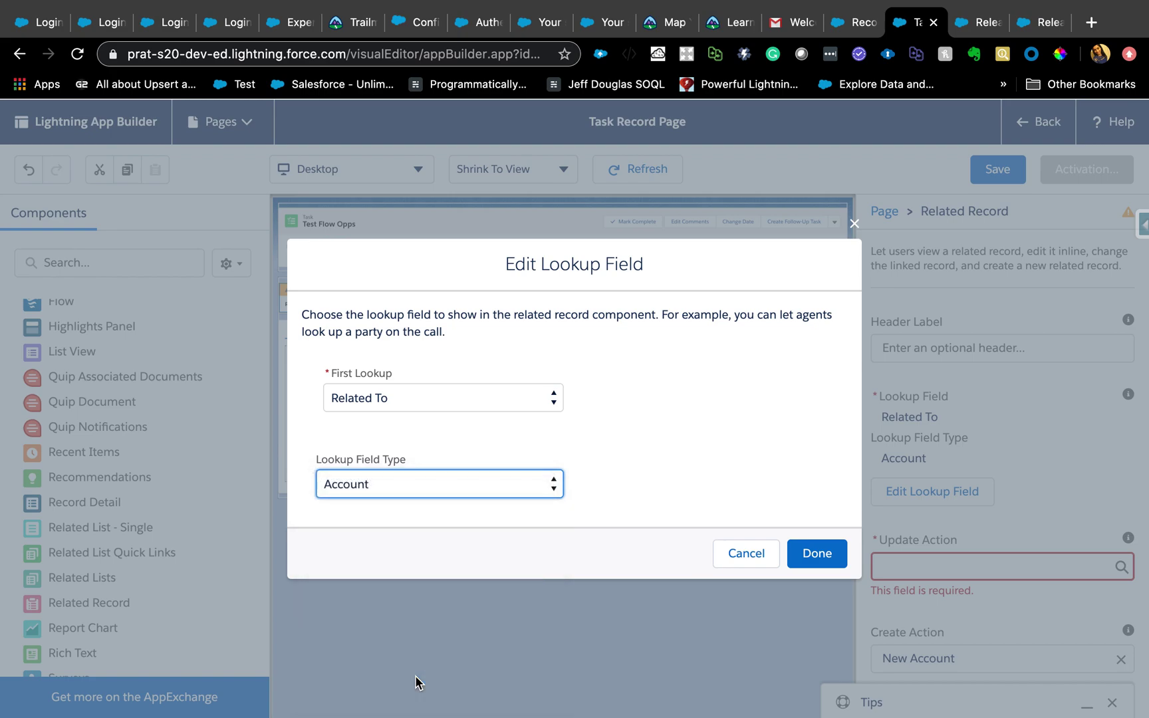
{"action": "left_click", "coordinate": [816, 552]}
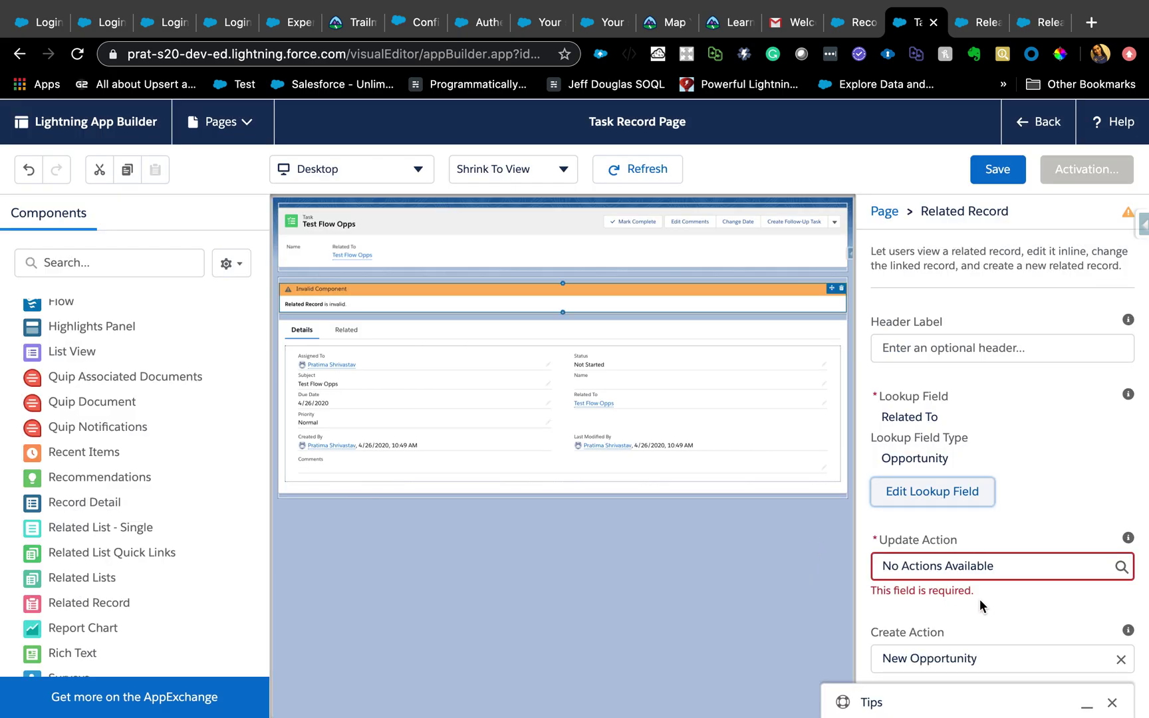
{"action": "left_click", "coordinate": [979, 572]}
{"action": "left_click", "coordinate": [944, 501]}
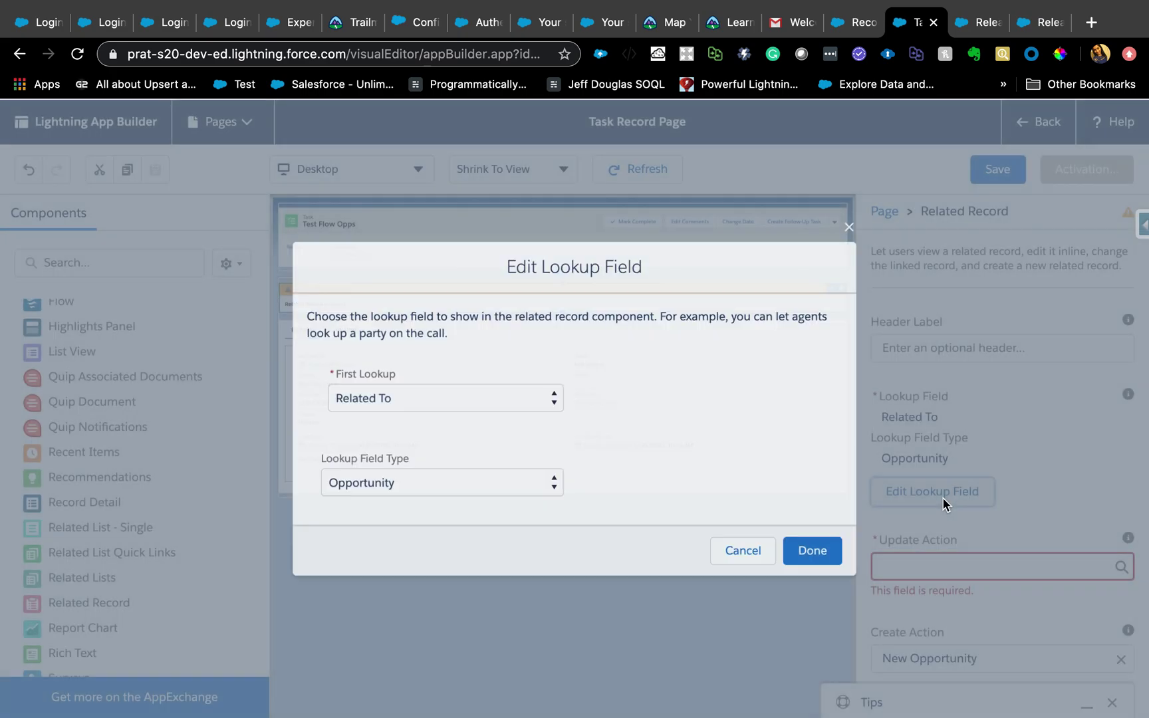
{"action": "left_click", "coordinate": [490, 490]}
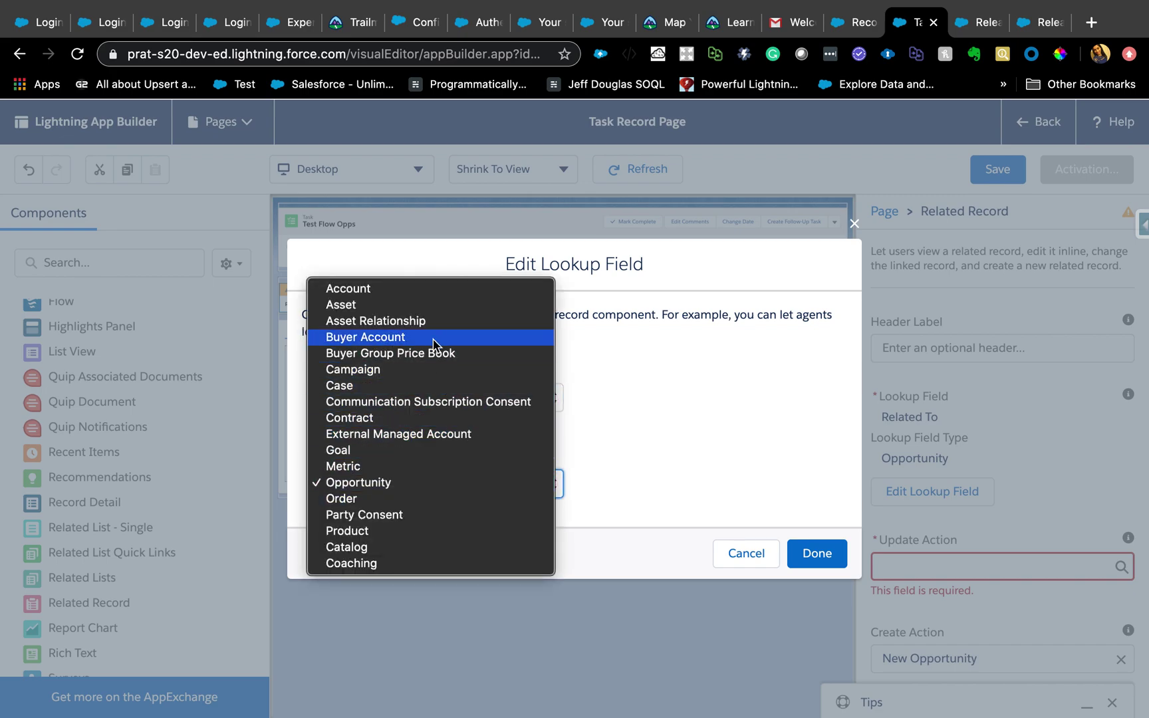
{"action": "left_click", "coordinate": [426, 387]}
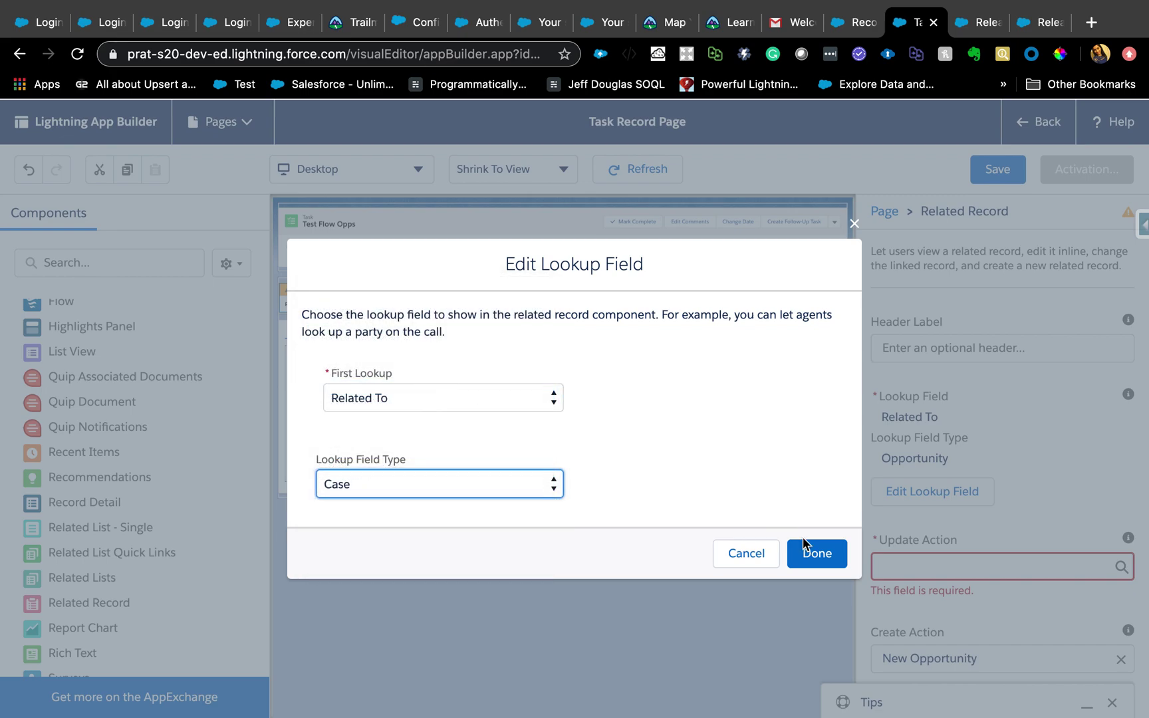
{"action": "left_click", "coordinate": [815, 554]}
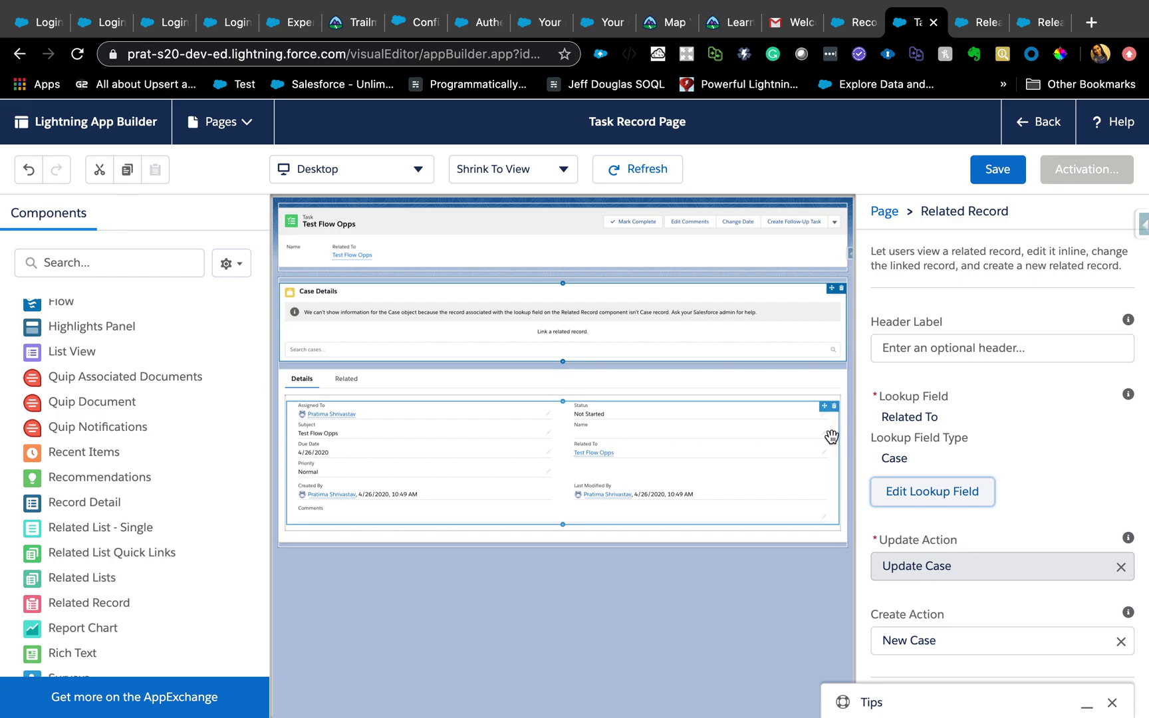
Save the Task Record Page, activate it as the desktop org default, and go back
{"action": "left_click", "coordinate": [1001, 172]}
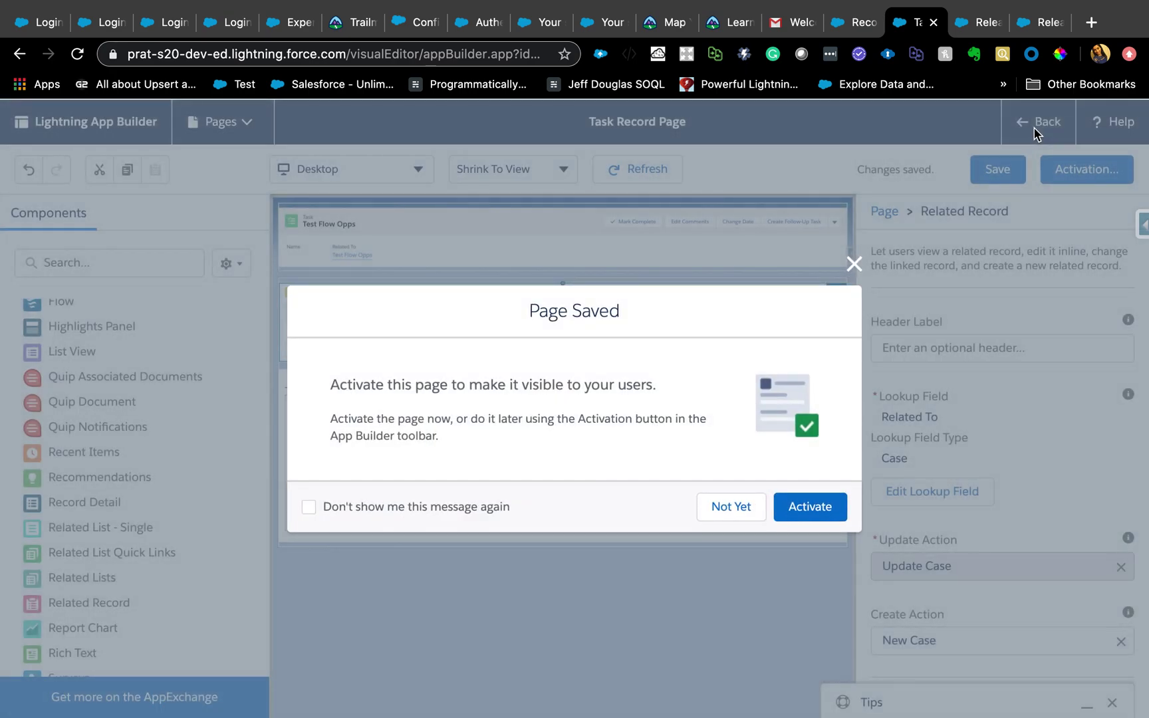
{"action": "left_click", "coordinate": [817, 517]}
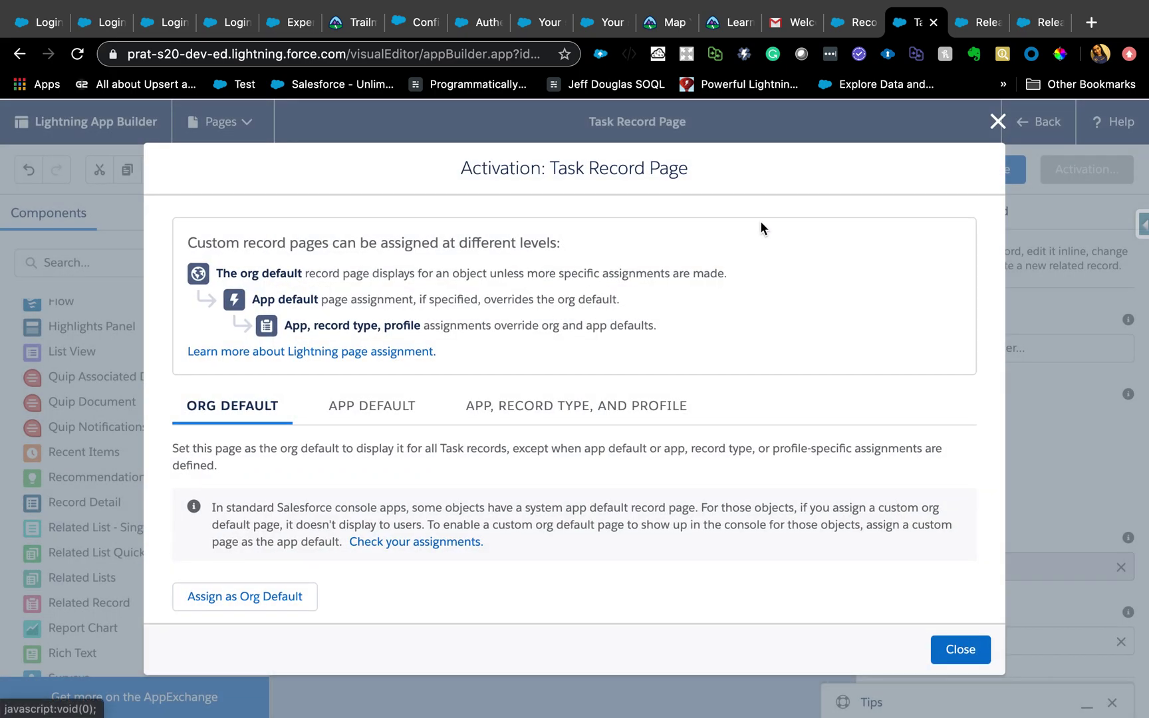
{"action": "left_click", "coordinate": [259, 597]}
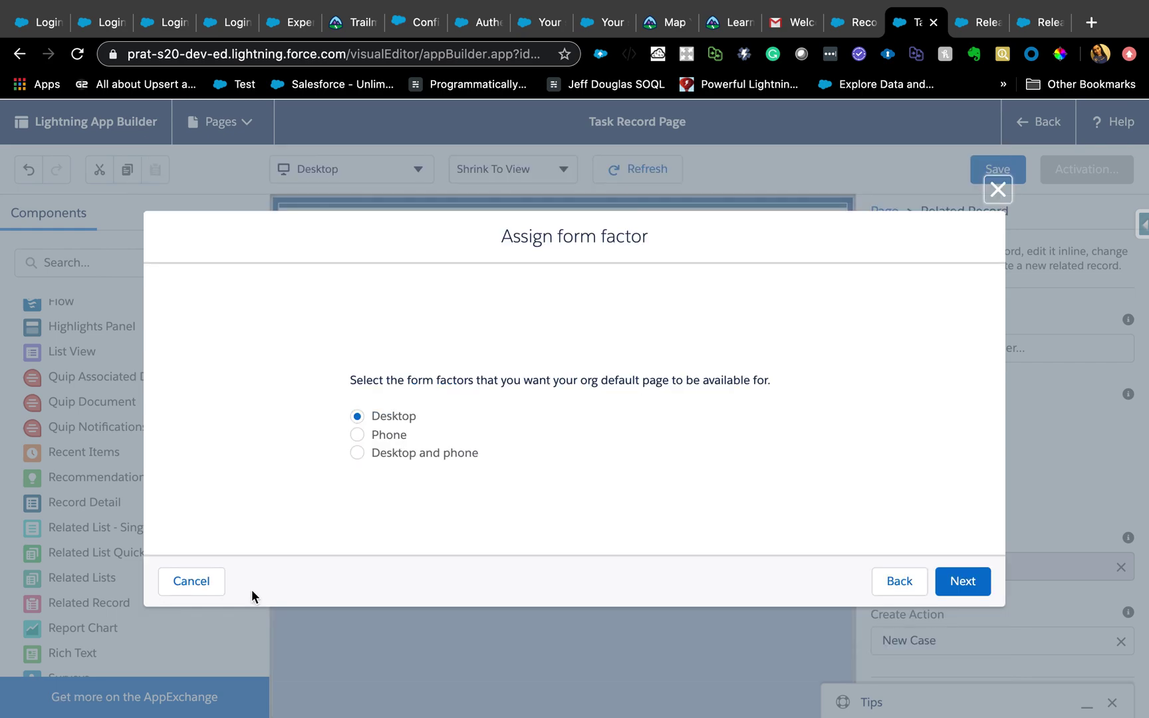
{"action": "left_click", "coordinate": [964, 579]}
{"action": "left_click", "coordinate": [960, 523]}
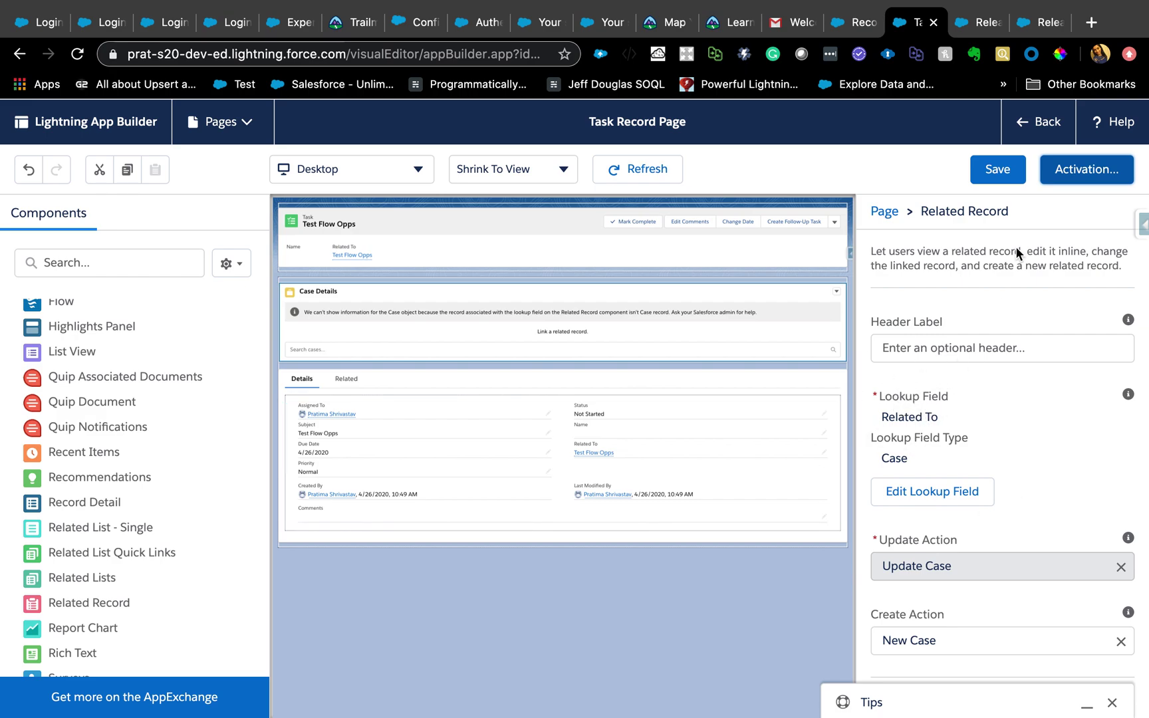
{"action": "left_click", "coordinate": [1039, 138]}
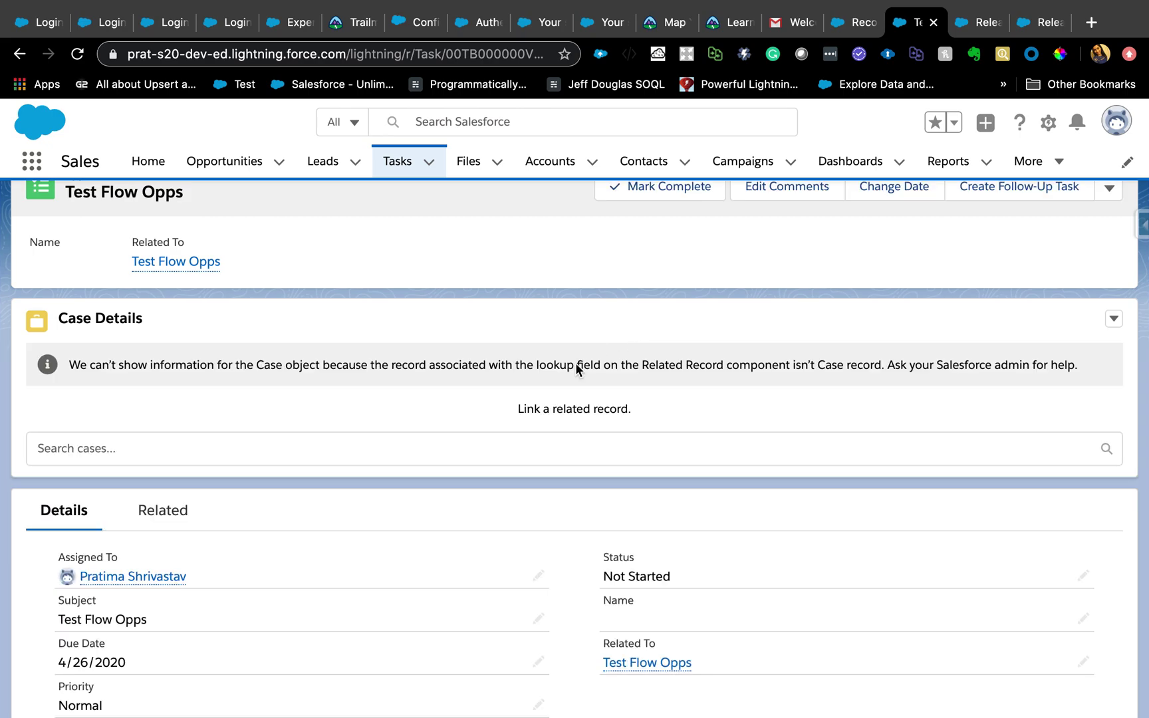
Change the task's Related To from the opportunity to case 00001000 and save
{"action": "scroll", "coordinate": [264, 465], "scroll_direction": "up", "scroll_amount": 1}
{"action": "scroll", "coordinate": [331, 490], "scroll_direction": "down", "scroll_amount": 2}
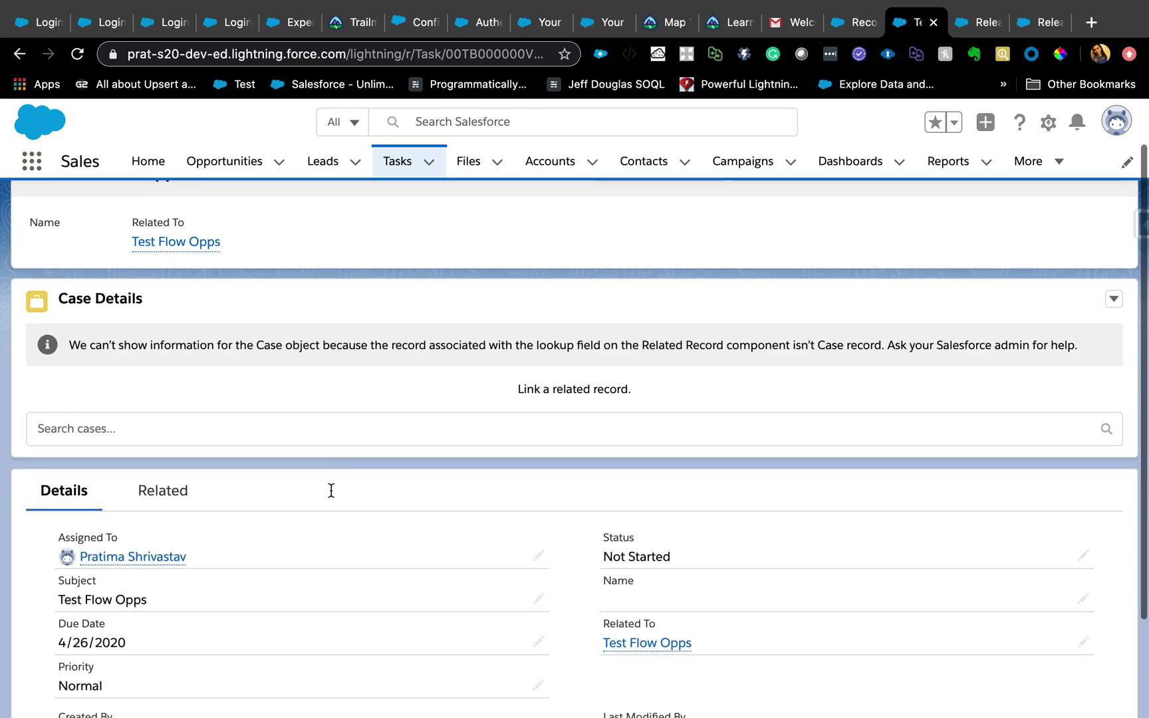
{"action": "scroll", "coordinate": [238, 516], "scroll_direction": "down", "scroll_amount": 2}
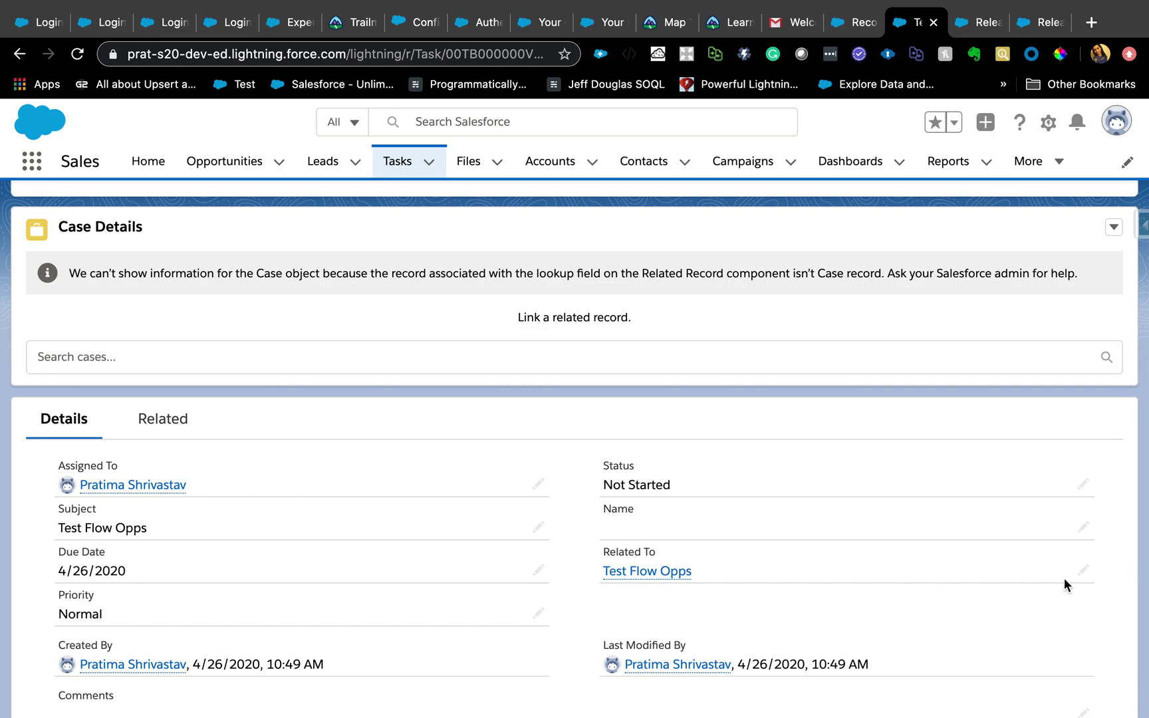
{"action": "double_click", "coordinate": [731, 574]}
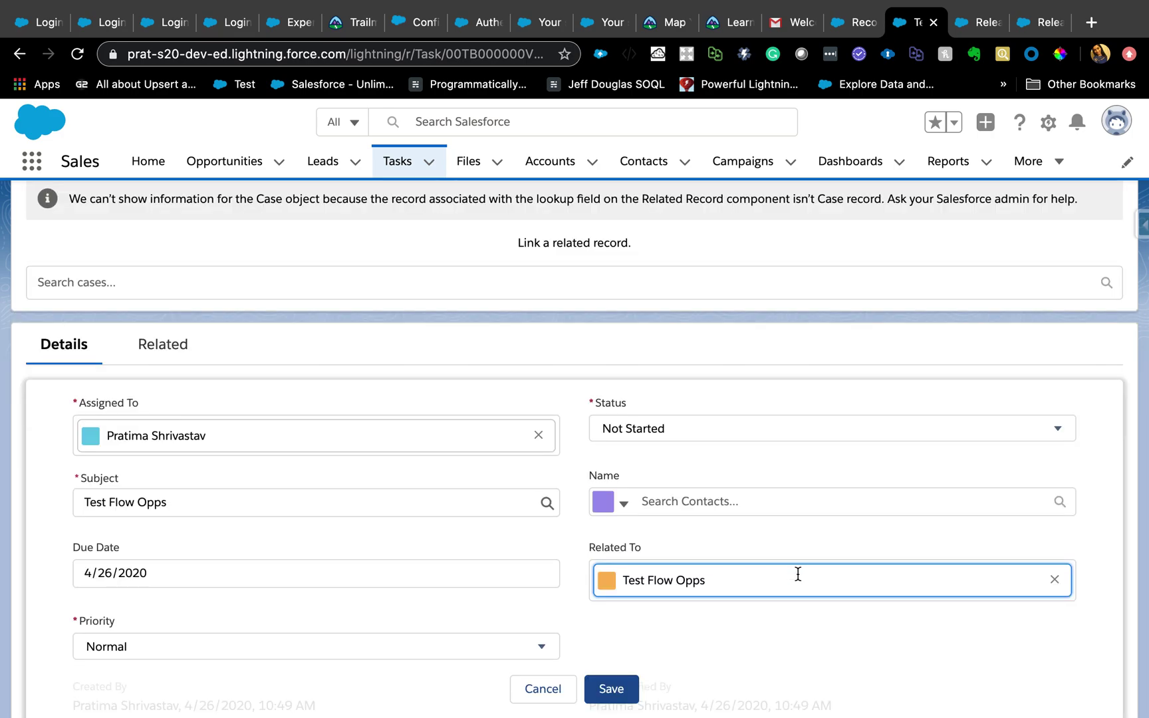
{"action": "left_click", "coordinate": [1054, 579]}
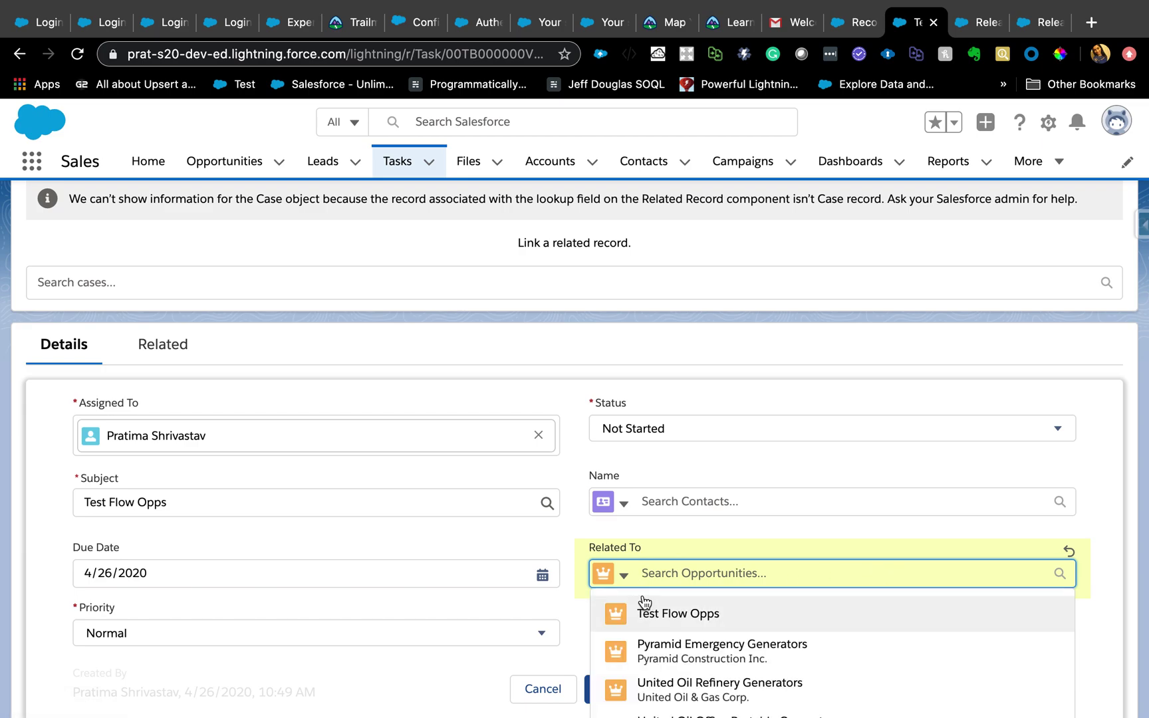
{"action": "left_click", "coordinate": [624, 576]}
{"action": "scroll", "coordinate": [641, 672], "scroll_direction": "down", "scroll_amount": 5}
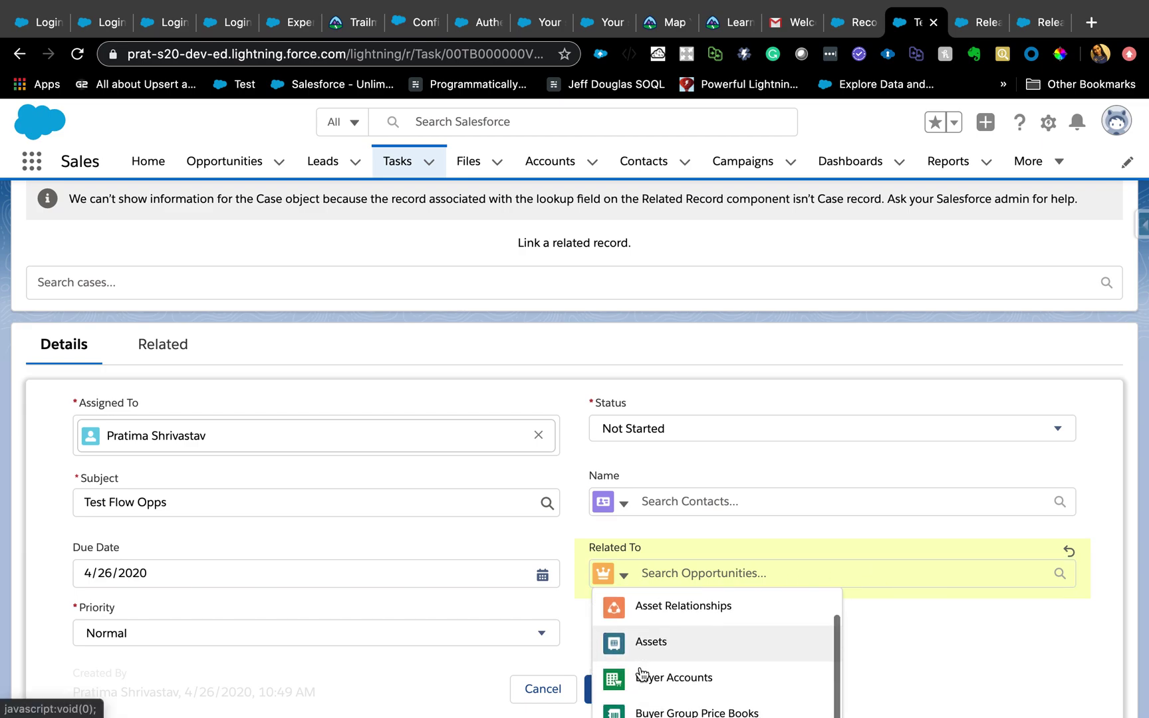
{"action": "left_click", "coordinate": [642, 668]}
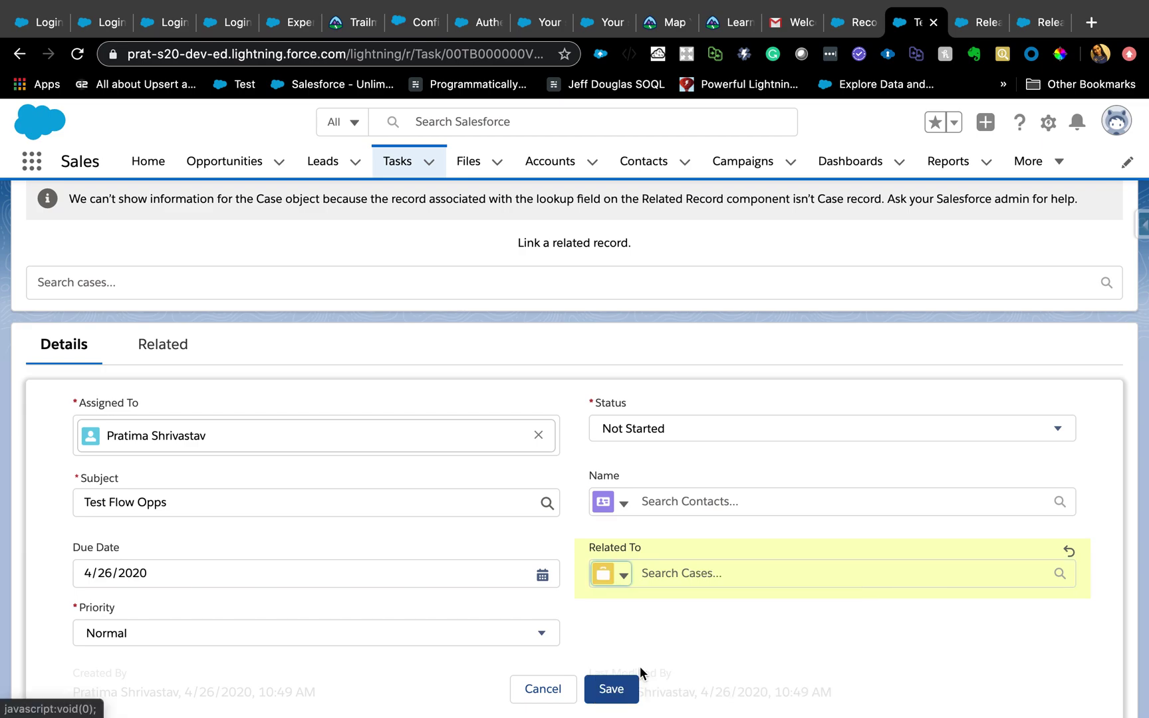
{"action": "left_click", "coordinate": [714, 576]}
{"action": "left_click", "coordinate": [685, 617]}
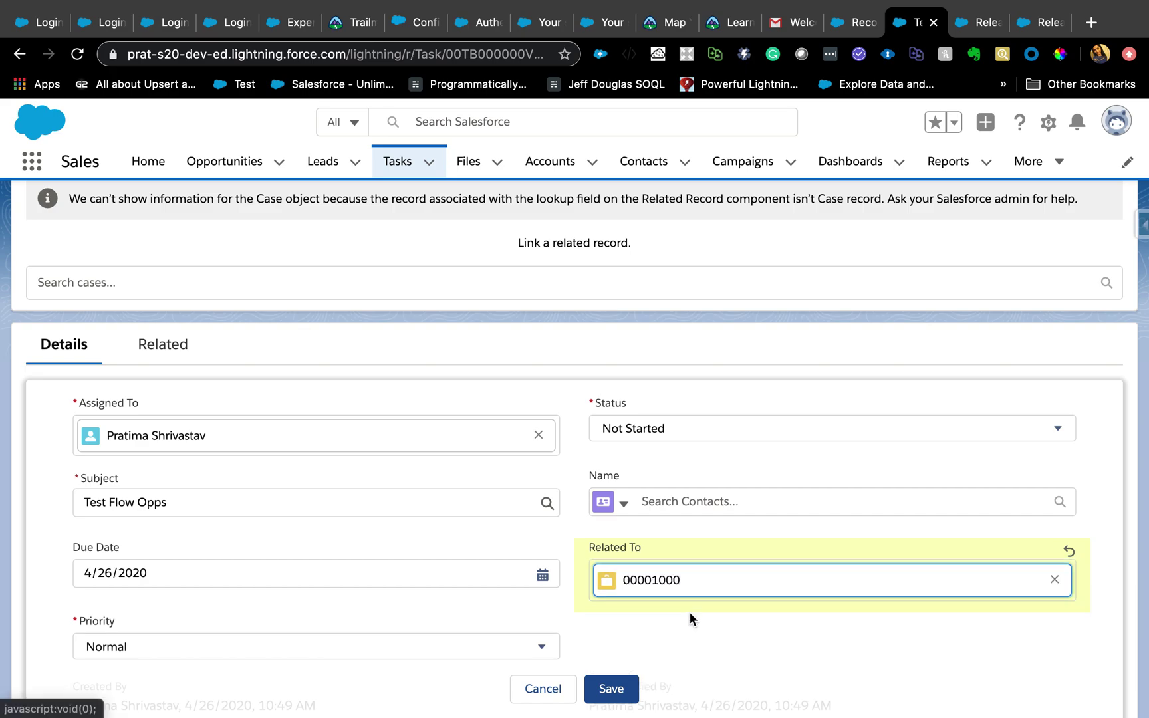
{"action": "left_click", "coordinate": [610, 692]}
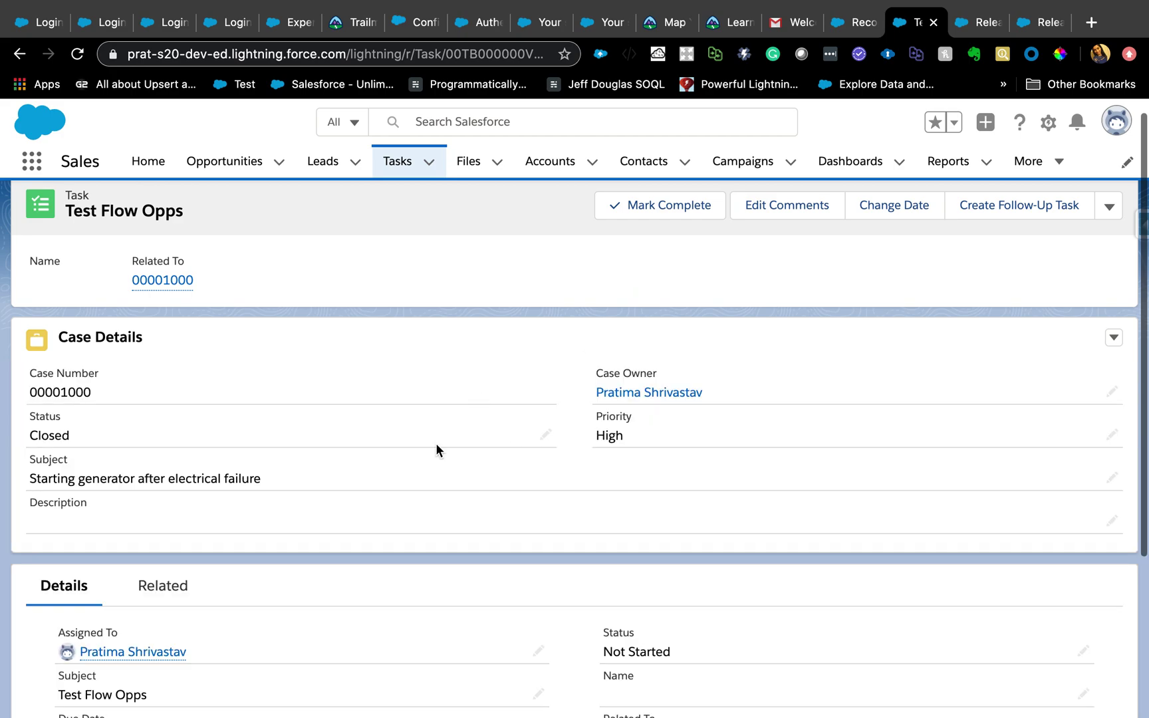
Set case 00001000's Priority to Low inline in the Case Details card and save
{"action": "scroll", "coordinate": [441, 452], "scroll_direction": "down", "scroll_amount": 2}
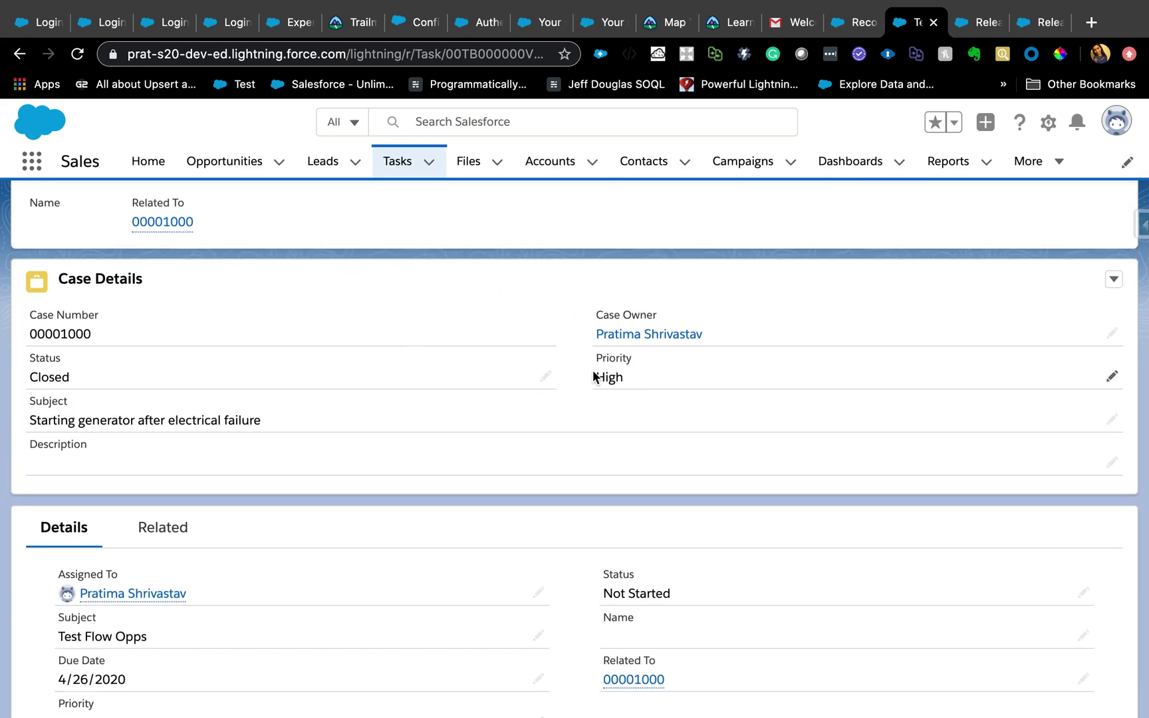
{"action": "left_click", "coordinate": [1110, 284]}
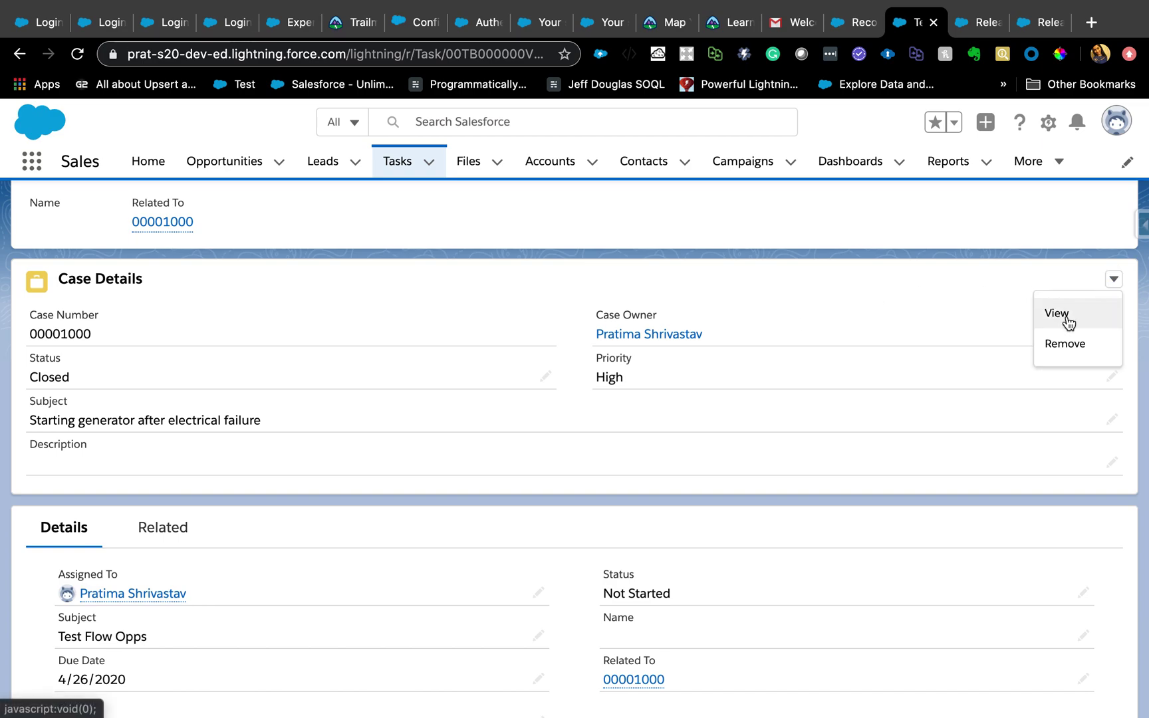
{"action": "left_click", "coordinate": [762, 378]}
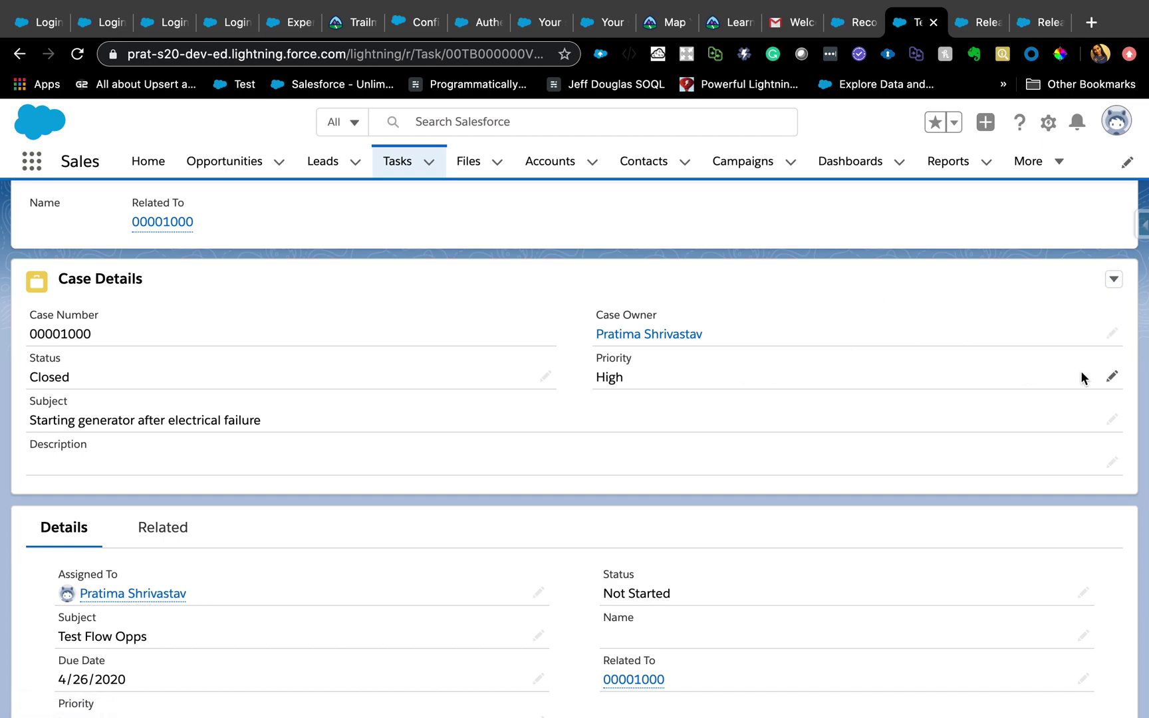
{"action": "left_click", "coordinate": [1111, 378]}
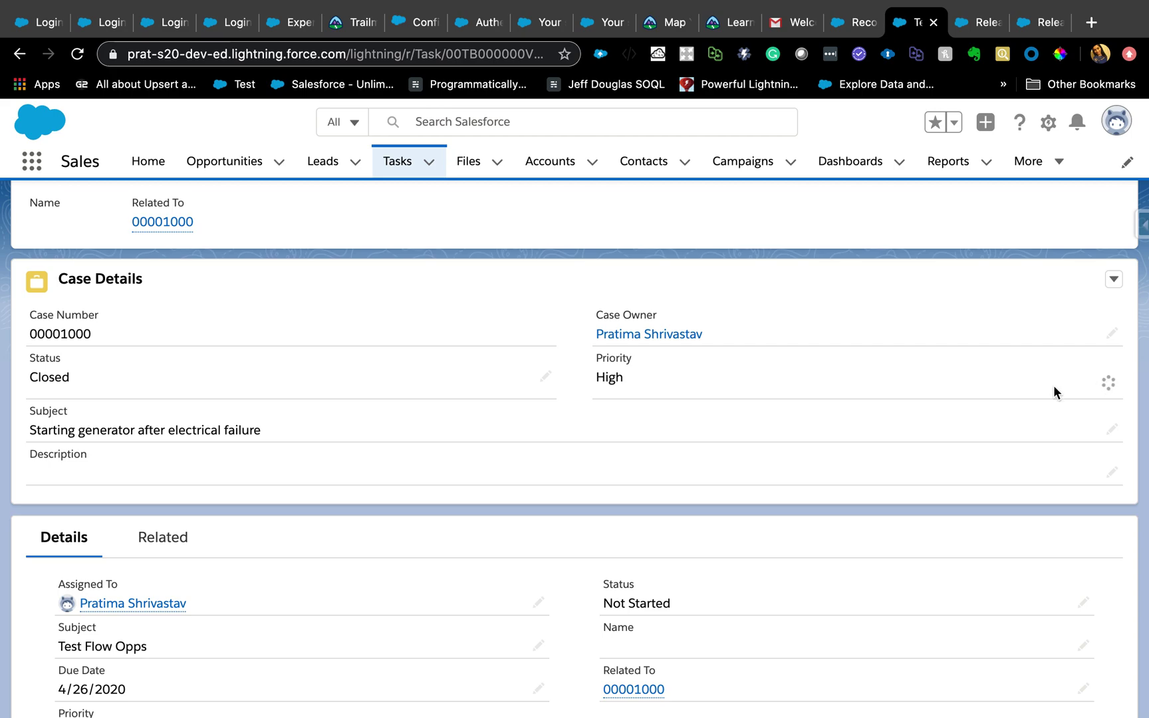
{"action": "left_click", "coordinate": [1052, 389]}
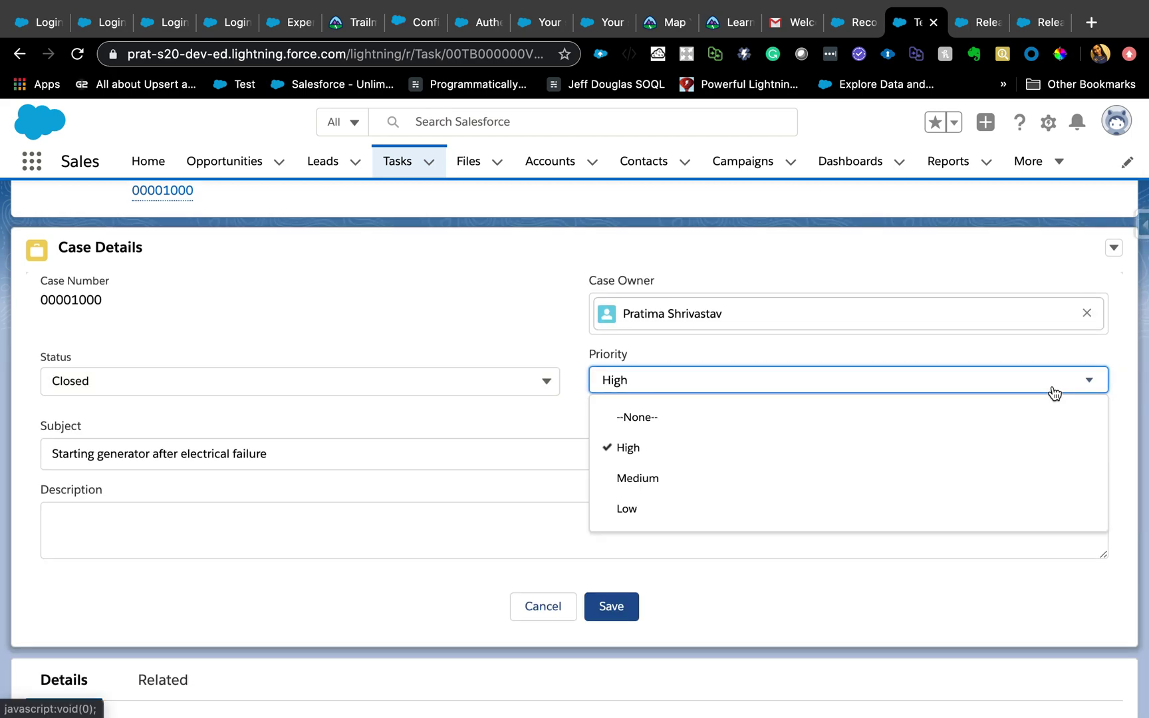
{"action": "left_click", "coordinate": [764, 504]}
{"action": "left_click", "coordinate": [613, 609]}
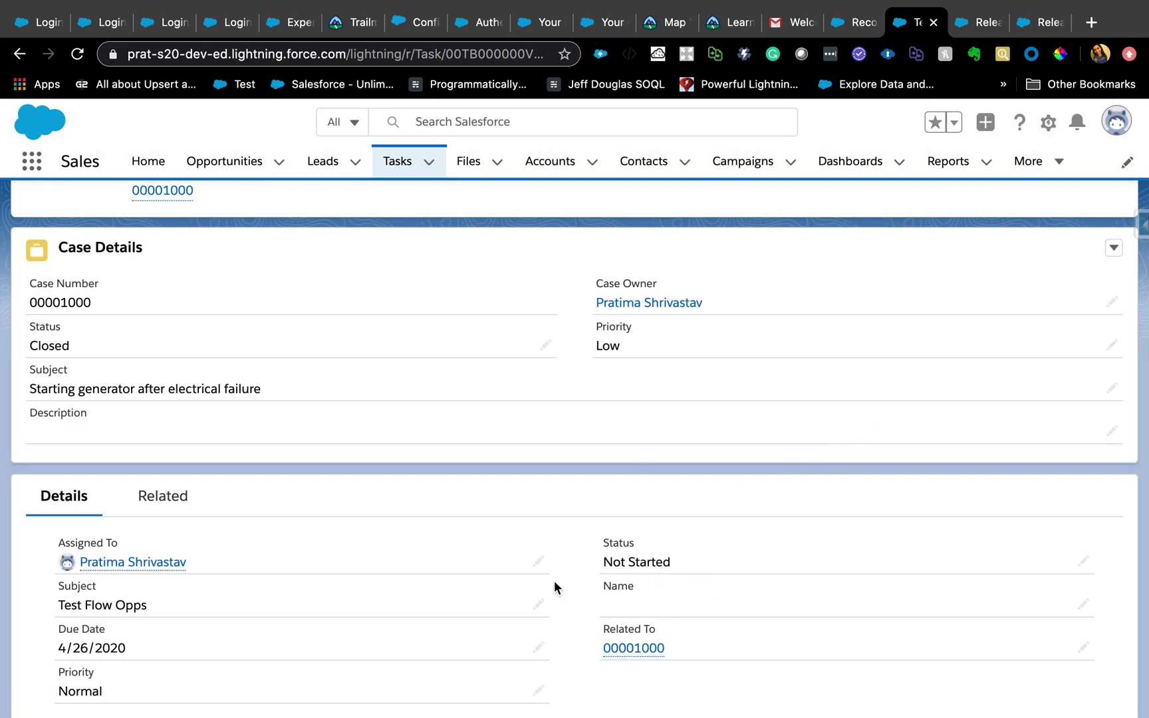
{"action": "scroll", "coordinate": [554, 580], "scroll_direction": "down", "scroll_amount": 3}
{"action": "scroll", "coordinate": [677, 450], "scroll_direction": "up", "scroll_amount": 1}
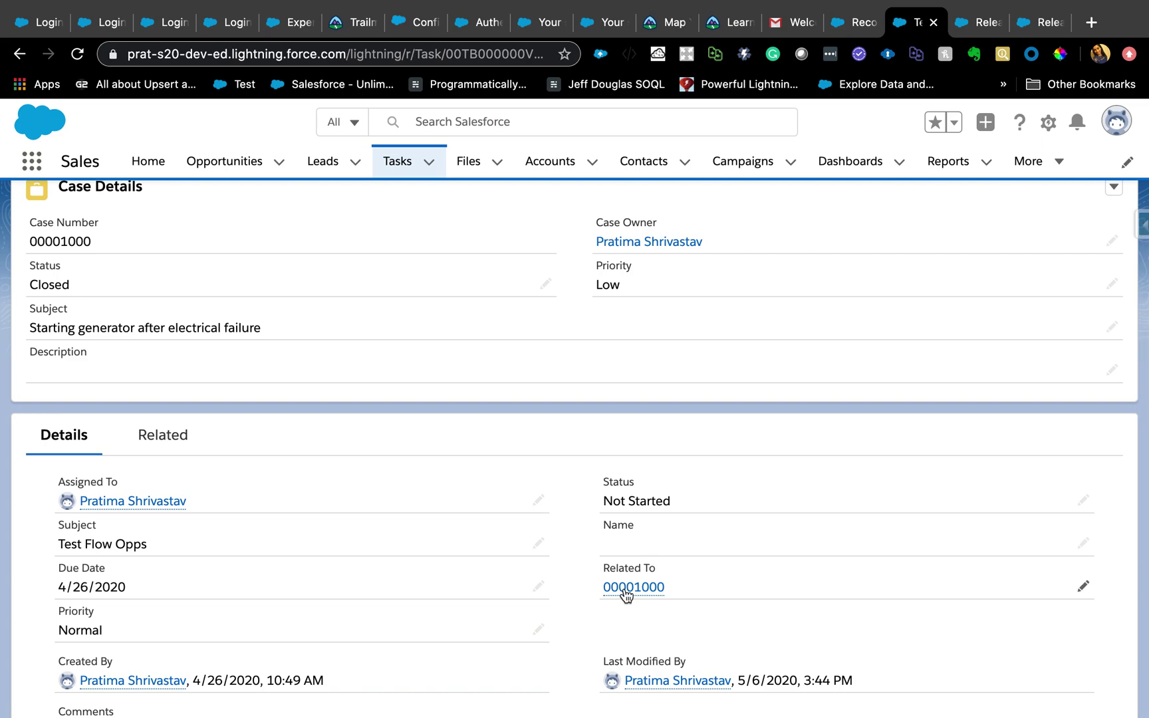
{"action": "mouse_move", "coordinate": [625, 594]}
{"action": "scroll", "coordinate": [189, 322], "scroll_direction": "up", "scroll_amount": 1}
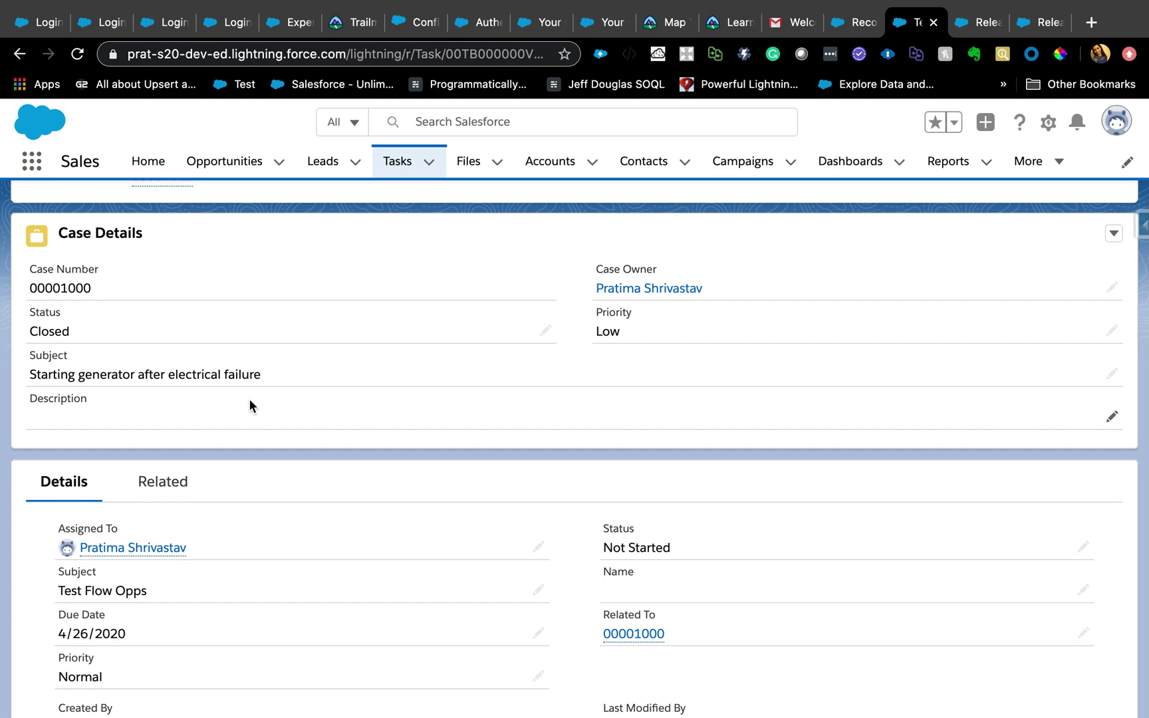
{"action": "scroll", "coordinate": [250, 405], "scroll_direction": "up", "scroll_amount": 1}
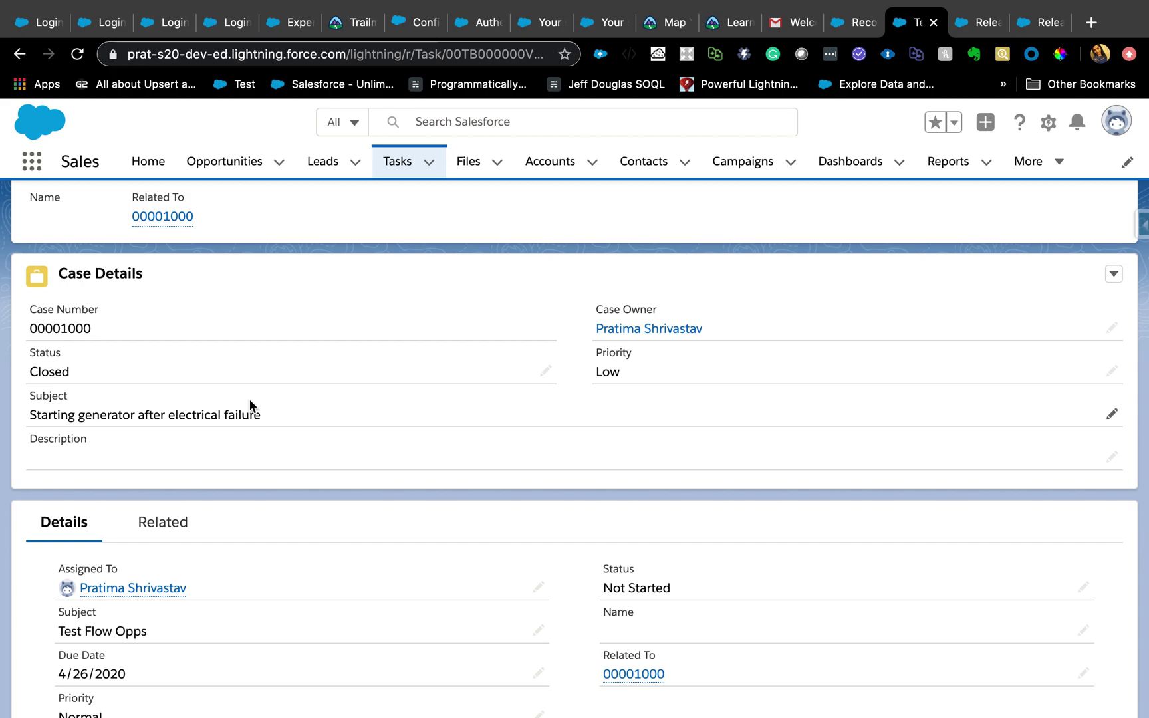
Switch to the Summer '20 release notes and expand, then collapse, the Industries topic
{"action": "left_click", "coordinate": [975, 22]}
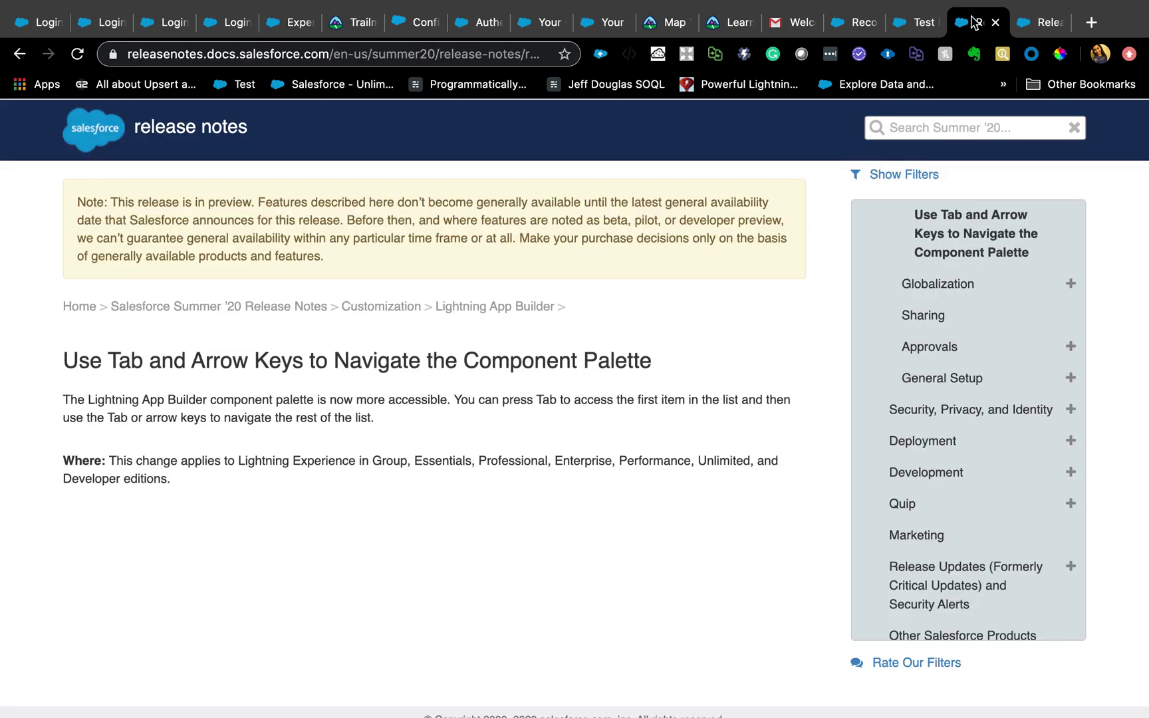
{"action": "scroll", "coordinate": [975, 398], "scroll_direction": "up", "scroll_amount": 10}
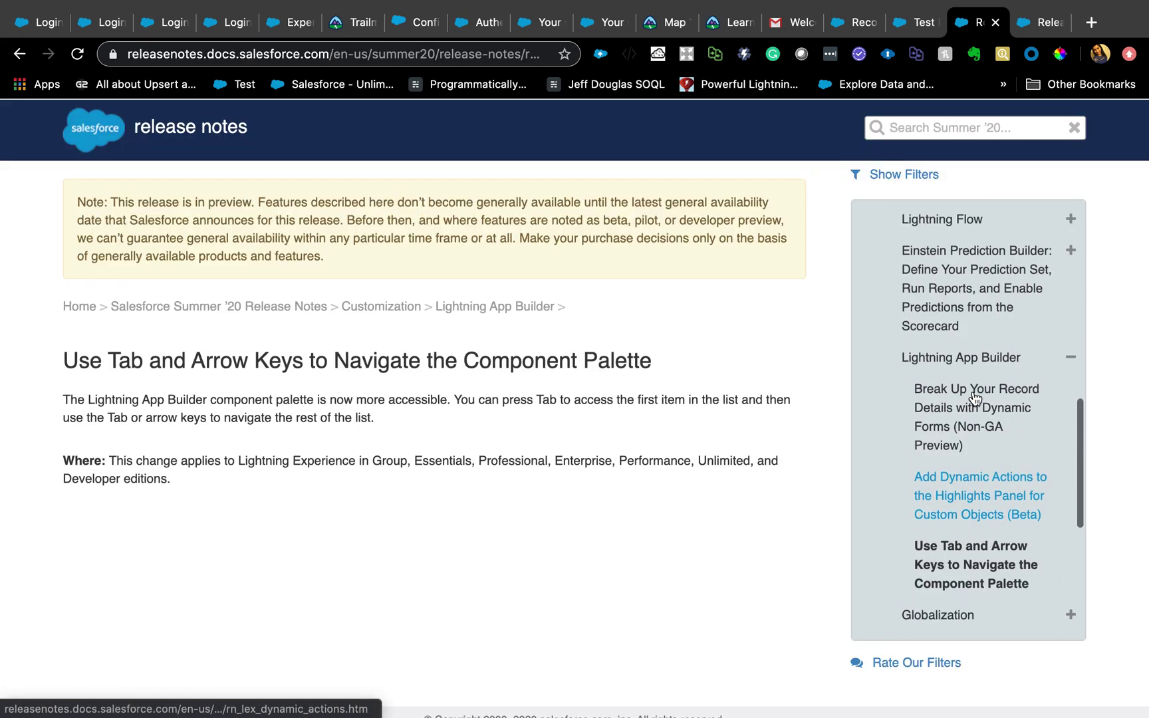
{"action": "scroll", "coordinate": [975, 398], "scroll_direction": "up", "scroll_amount": 10}
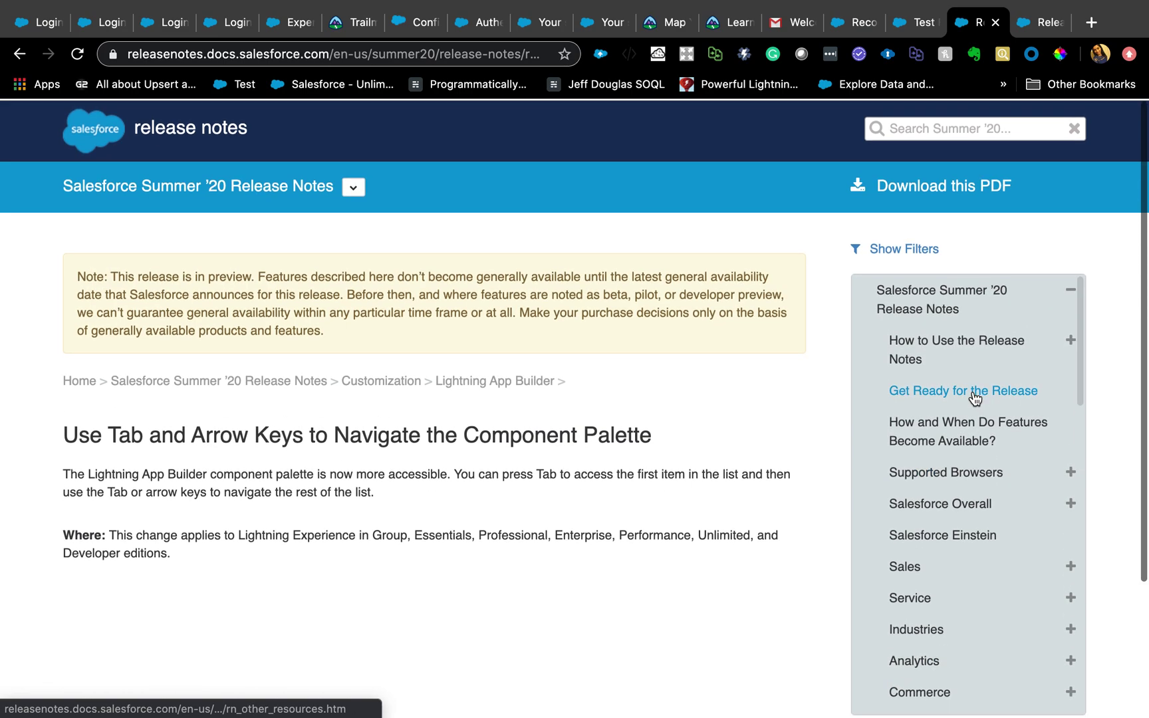
{"action": "scroll", "coordinate": [964, 452], "scroll_direction": "down", "scroll_amount": 3}
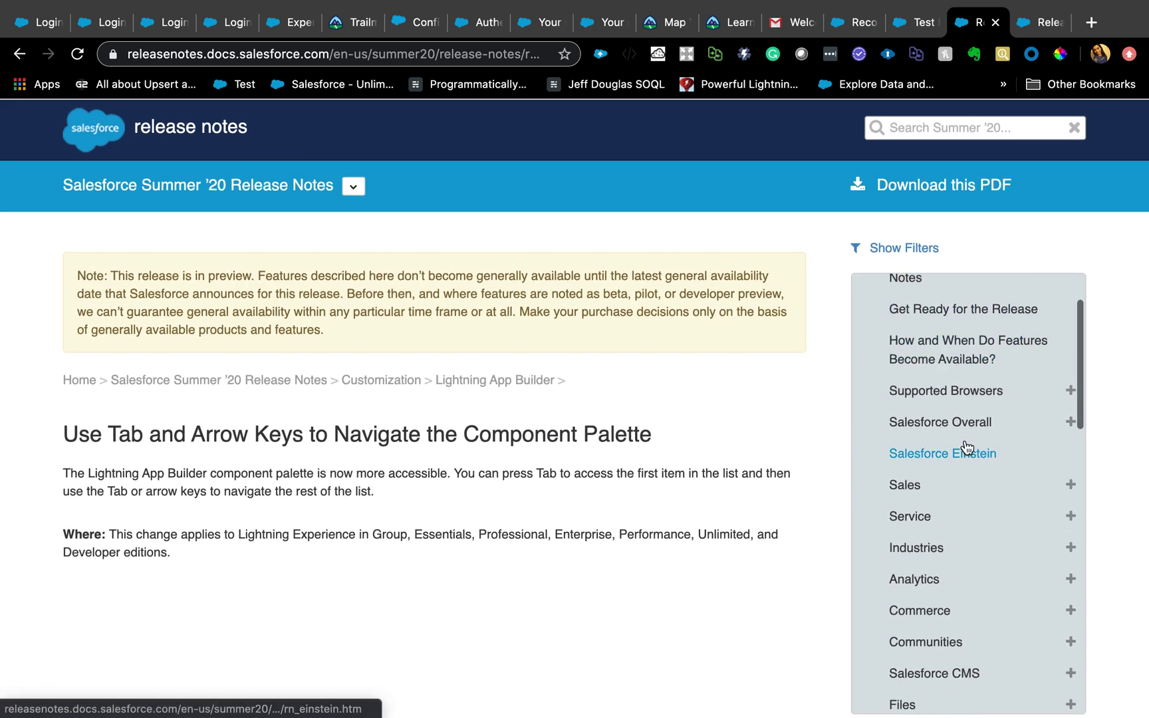
{"action": "scroll", "coordinate": [966, 447], "scroll_direction": "down", "scroll_amount": 1}
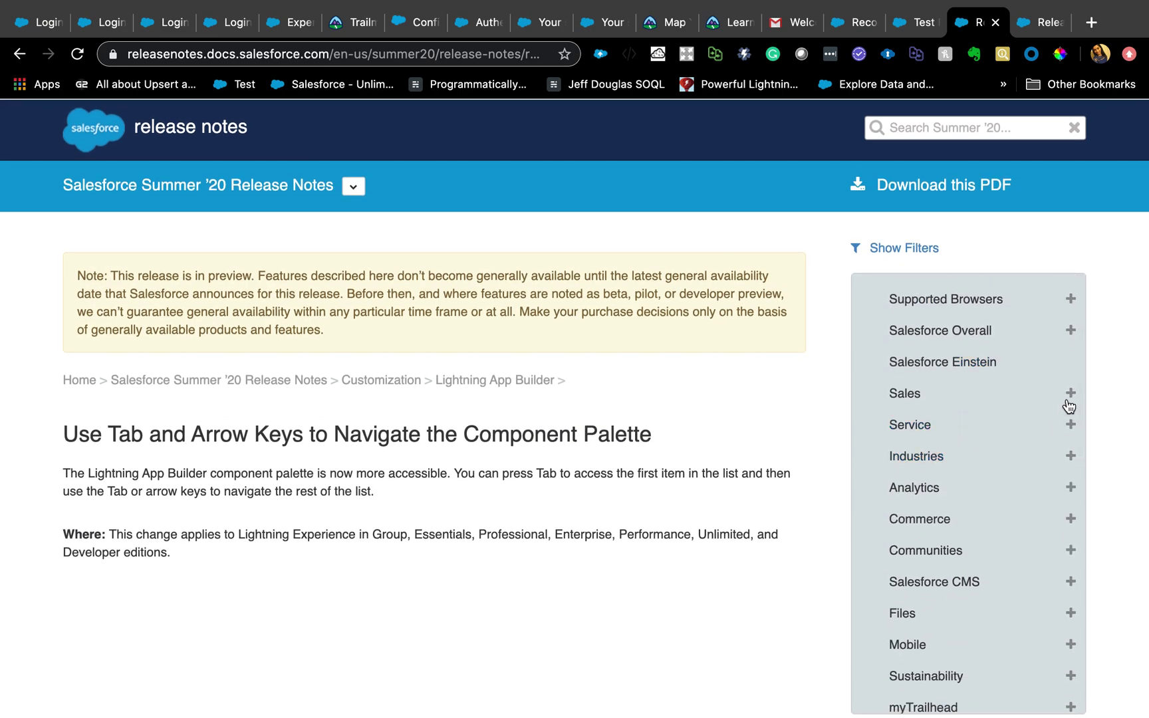
{"action": "left_click", "coordinate": [1072, 460]}
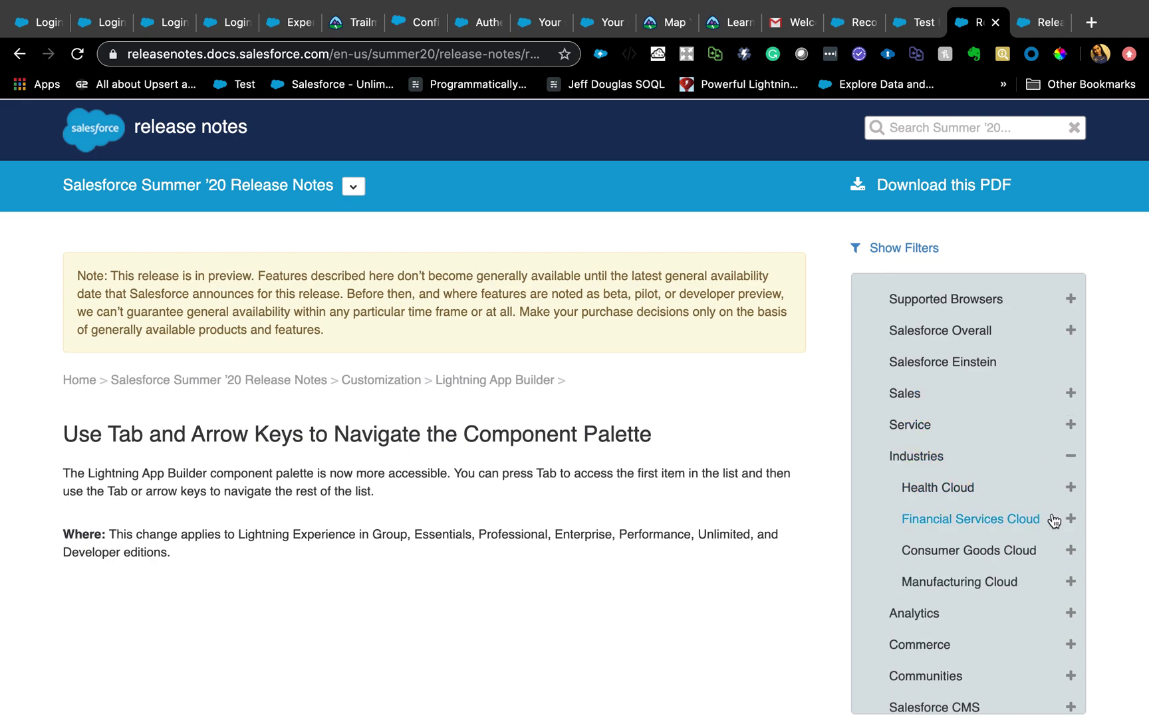
{"action": "left_click", "coordinate": [1069, 458]}
Expand and collapse Communities, then expand the Lightning Flow topic
{"action": "scroll", "coordinate": [997, 552], "scroll_direction": "down", "scroll_amount": 3}
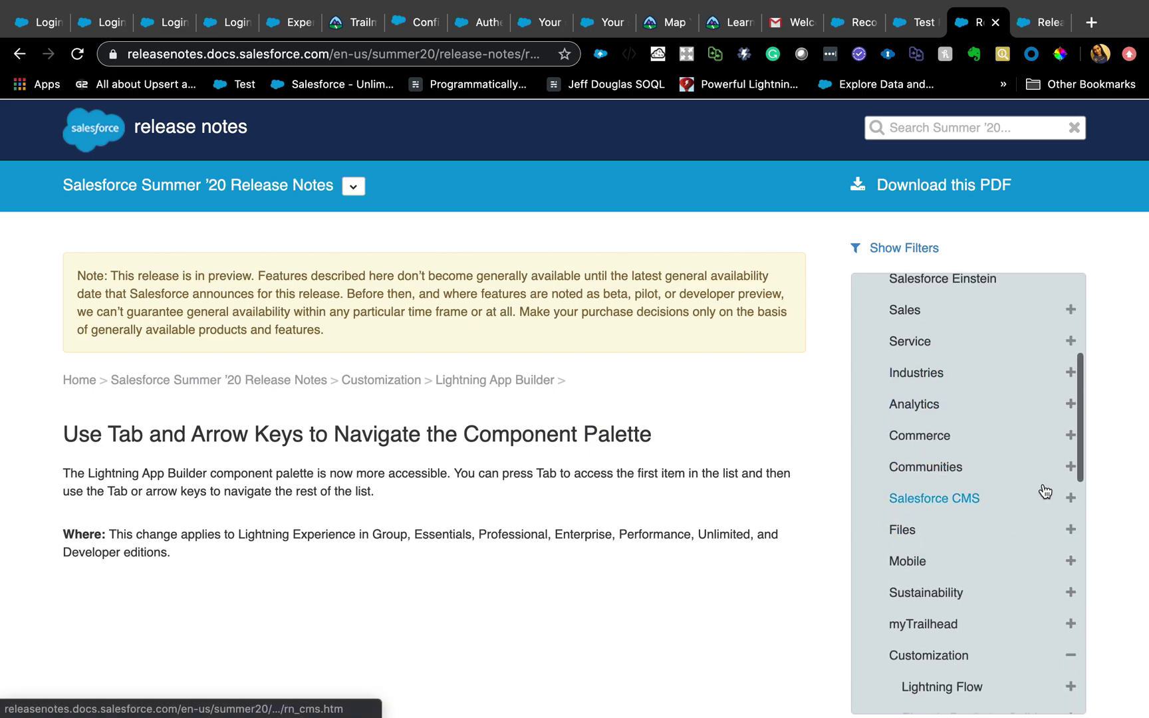
{"action": "left_click", "coordinate": [1072, 470]}
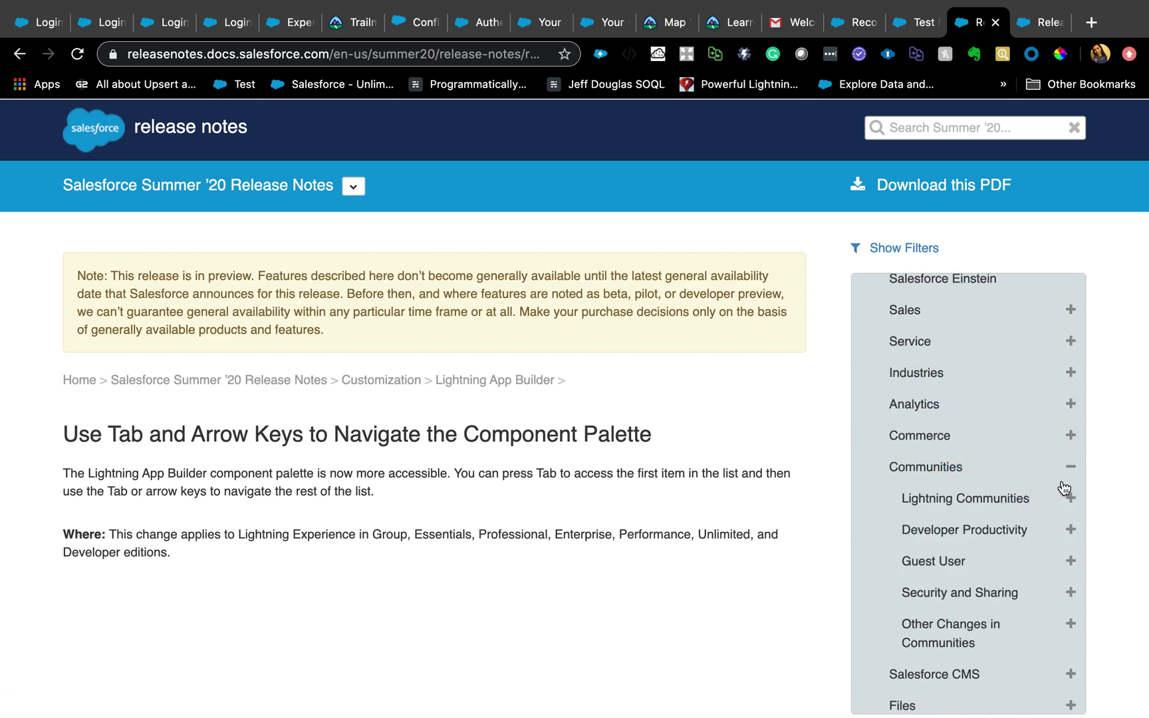
{"action": "scroll", "coordinate": [1030, 525], "scroll_direction": "down", "scroll_amount": 2}
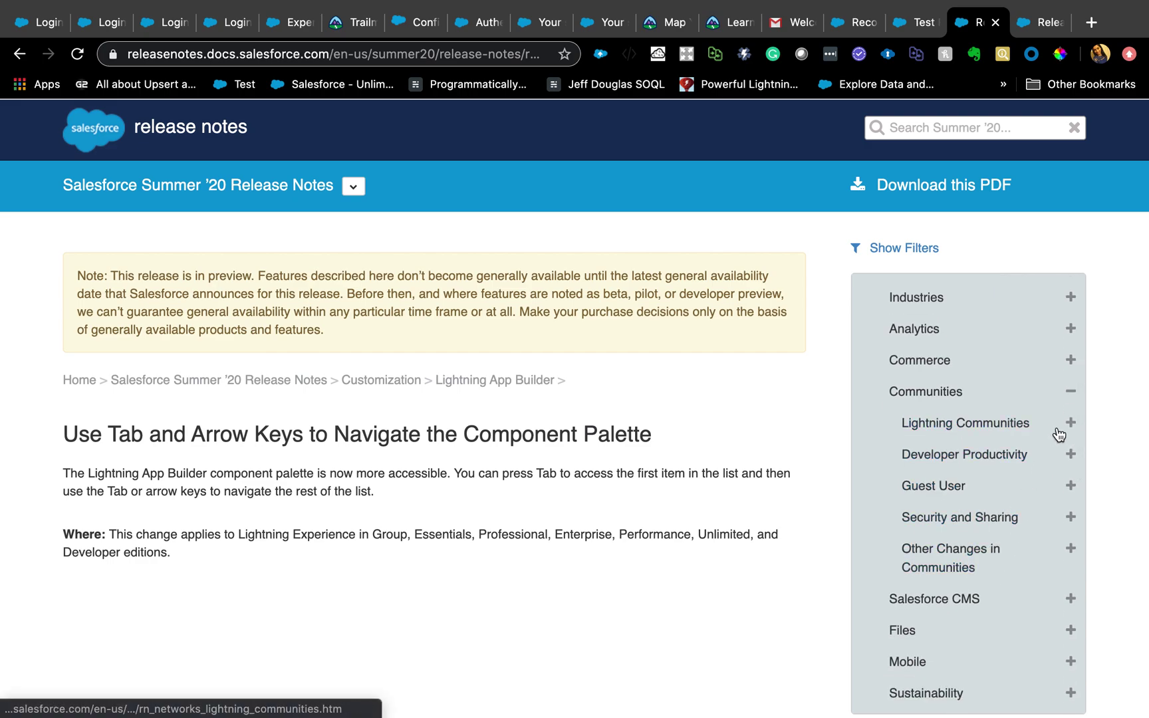
{"action": "left_click", "coordinate": [1071, 392]}
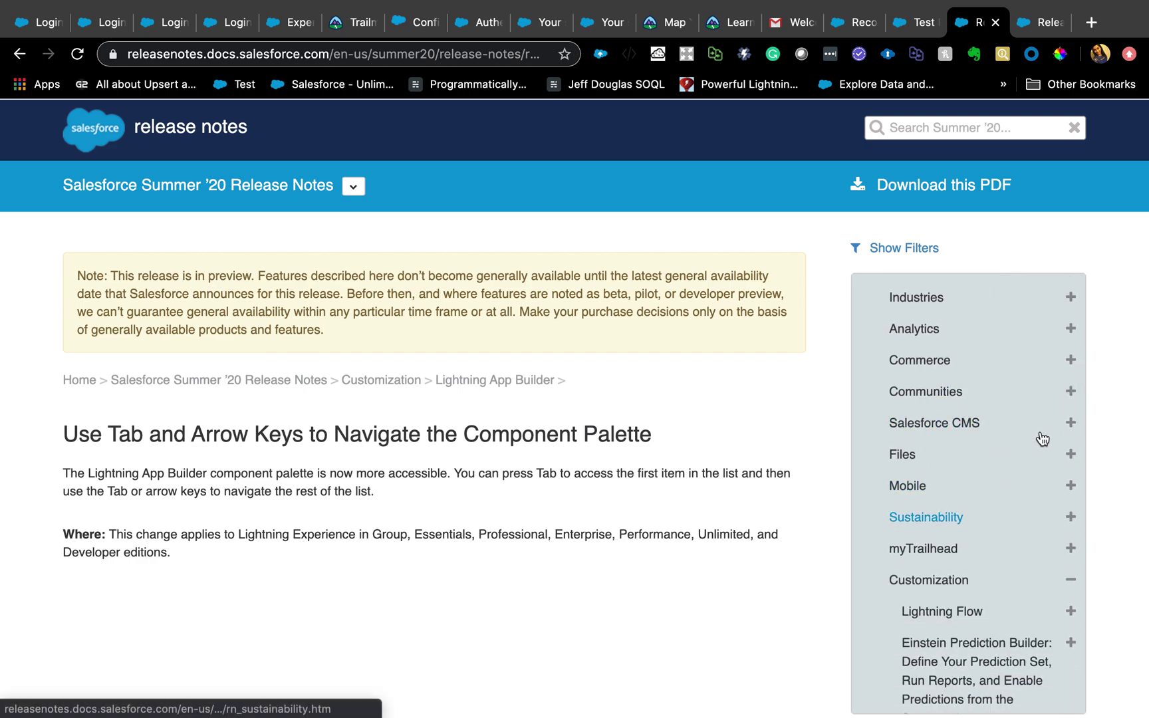
{"action": "scroll", "coordinate": [975, 545], "scroll_direction": "down", "scroll_amount": 3}
{"action": "scroll", "coordinate": [1056, 520], "scroll_direction": "down", "scroll_amount": 2}
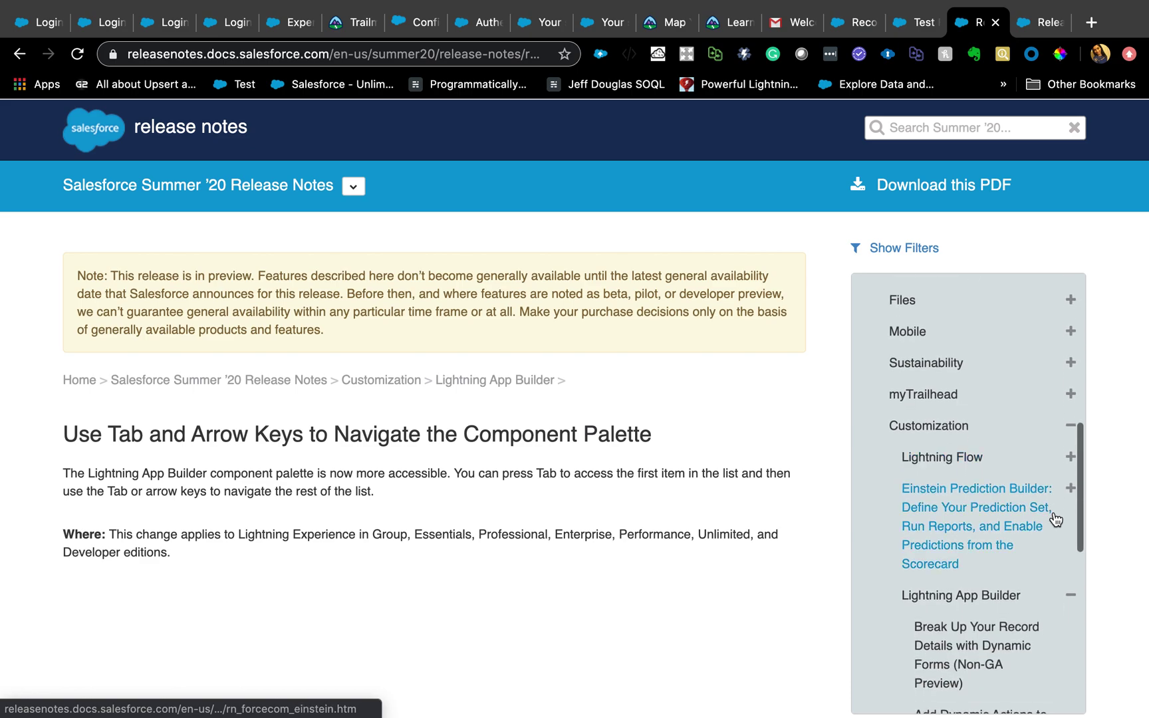
{"action": "left_click", "coordinate": [1070, 463]}
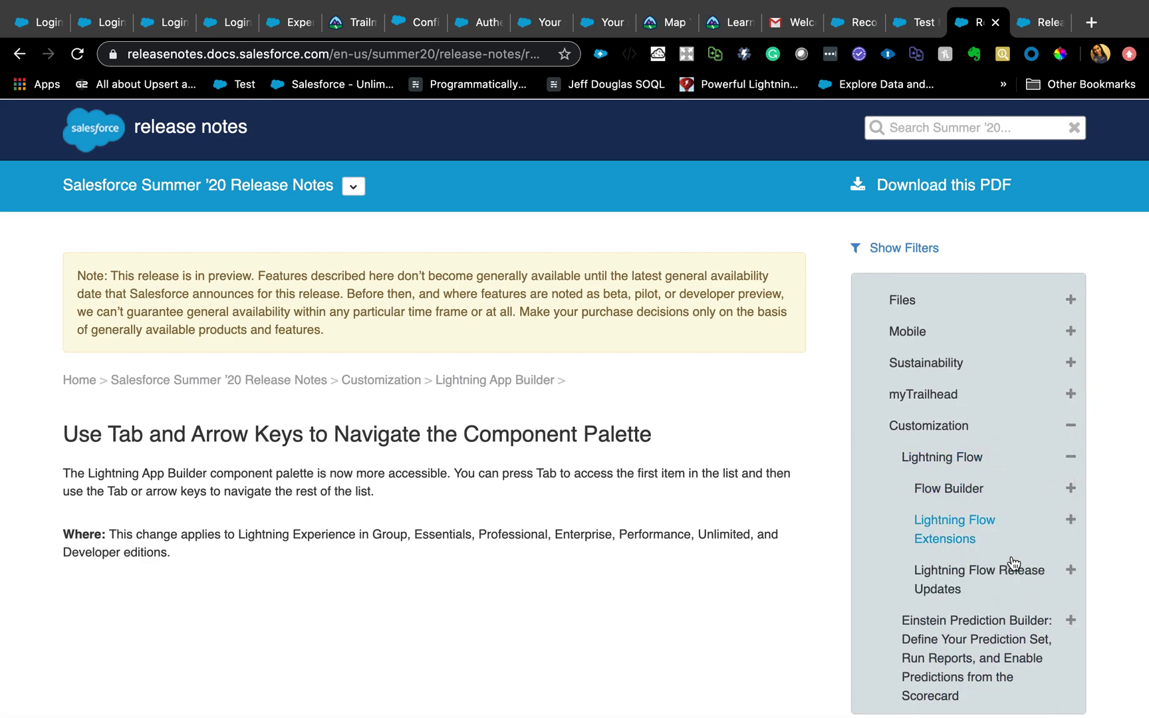
{"action": "scroll", "coordinate": [1012, 564], "scroll_direction": "down", "scroll_amount": 6}
{"action": "scroll", "coordinate": [1013, 564], "scroll_direction": "down", "scroll_amount": 4}
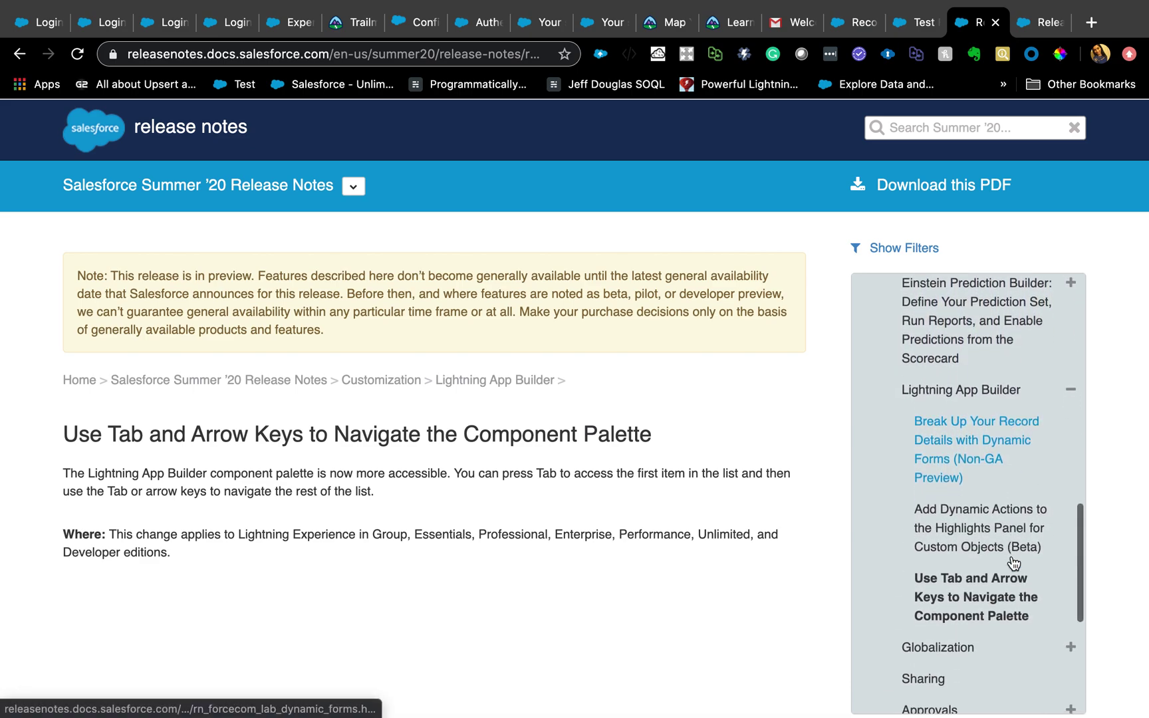